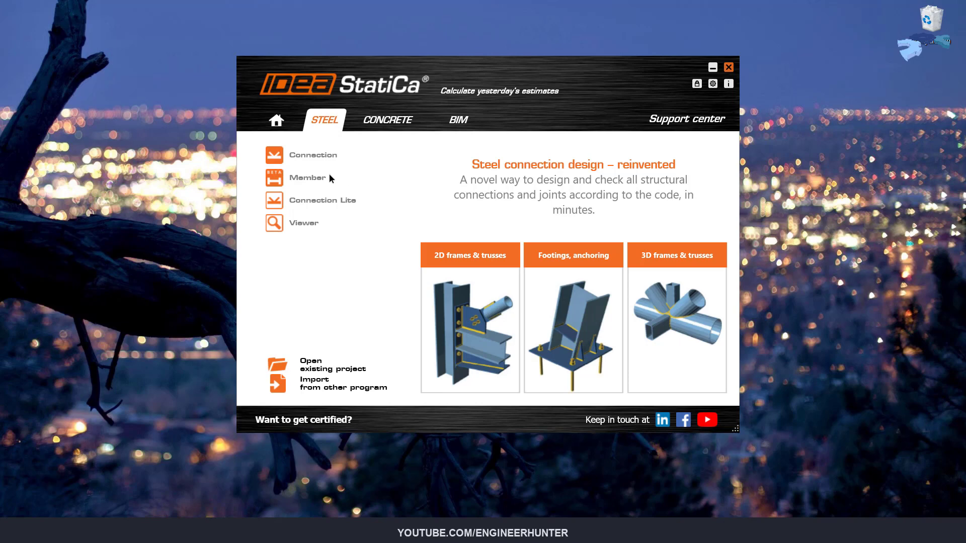
- Open the Member module and start a new project
click(312, 177)
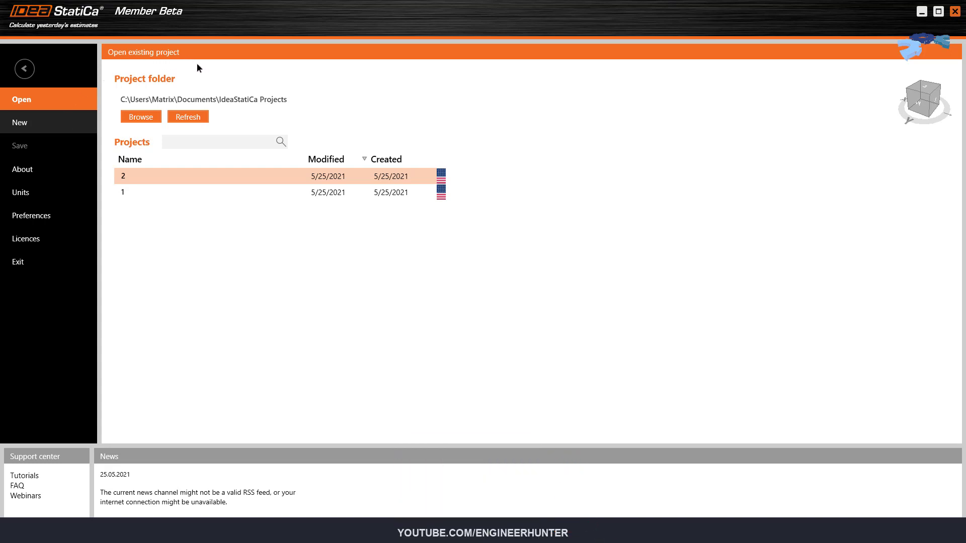
key(ctrl+n)
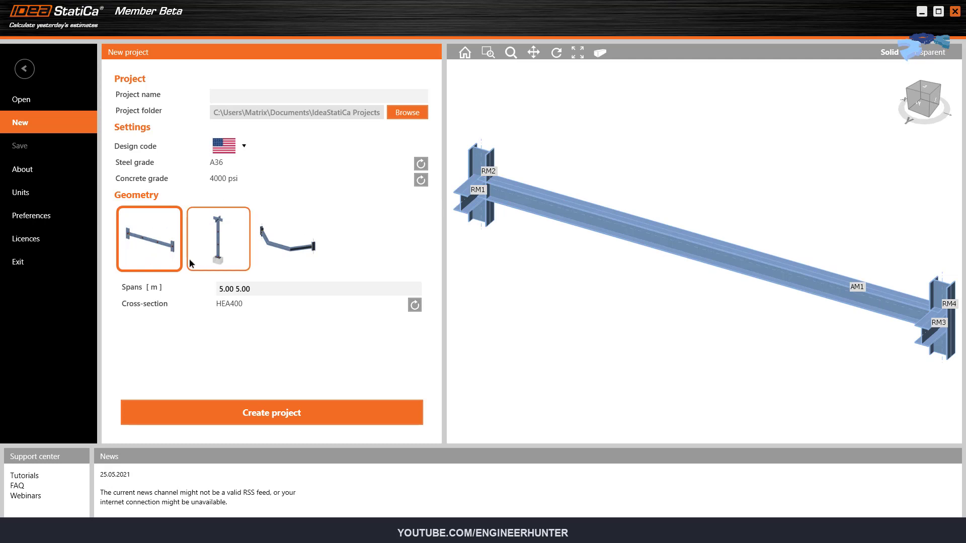
- Preview the column and general-geometry templates for the new project, then return to the straight beam template
click(214, 236)
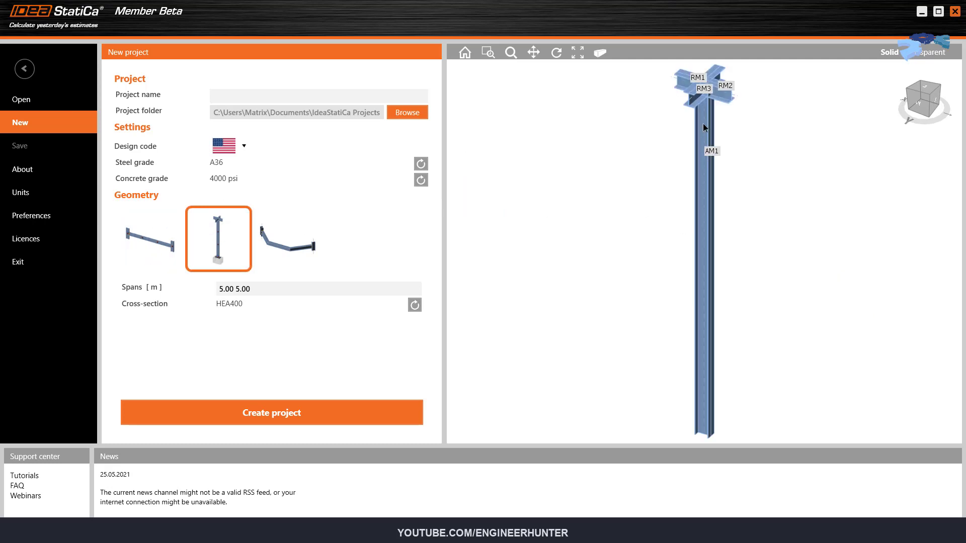
scroll(656, 213, down, 2)
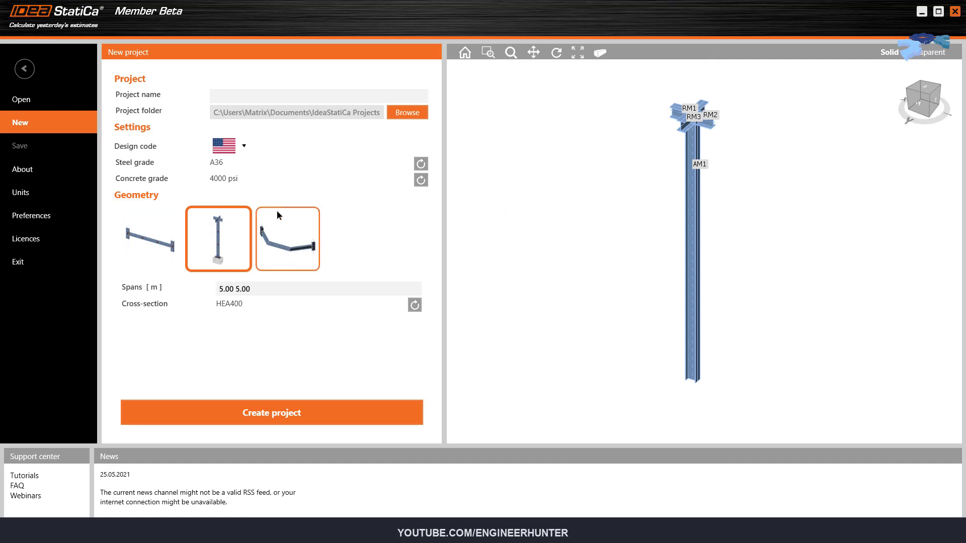
click(304, 247)
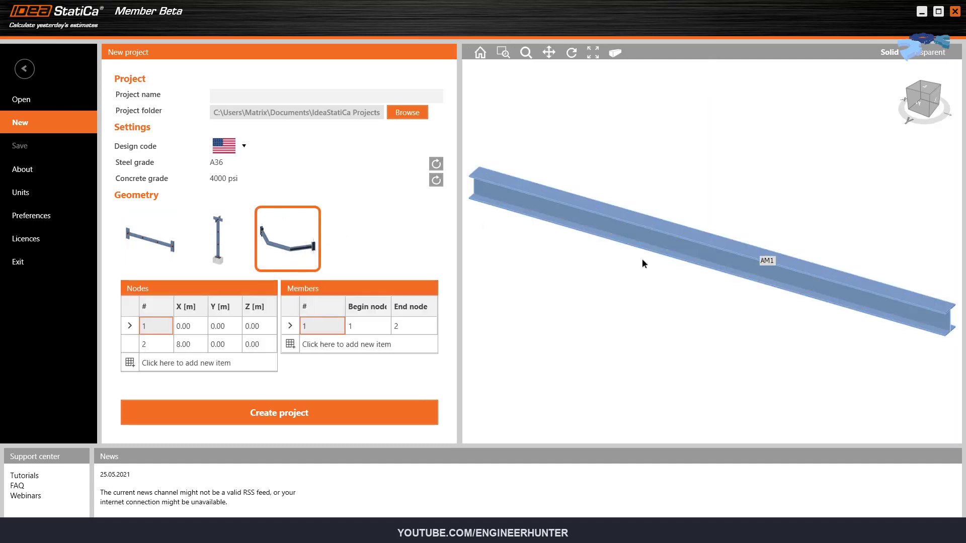
scroll(643, 263, down, 1)
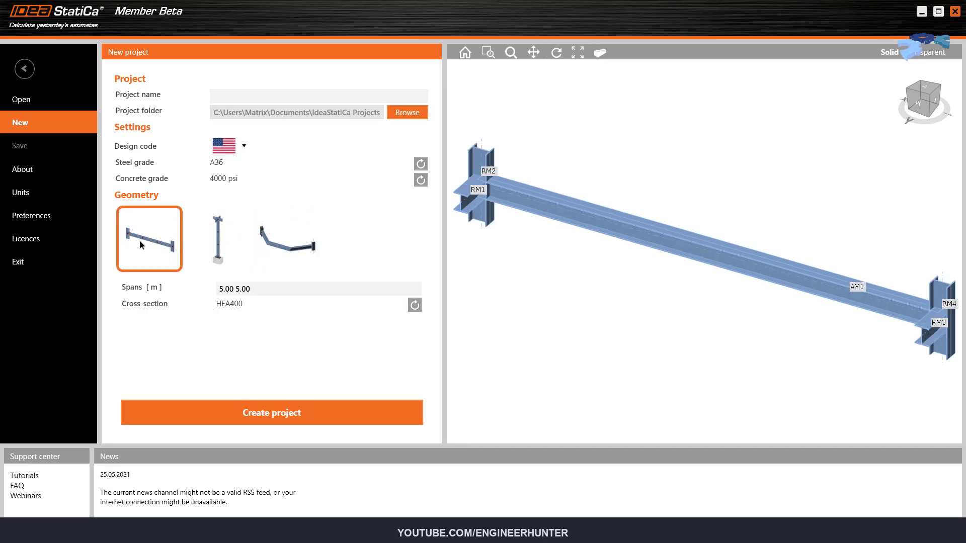
- Set the beam template's cross-section to the rolled I-section H 250x250x11 from the H(Japan) family
click(415, 304)
click(325, 161)
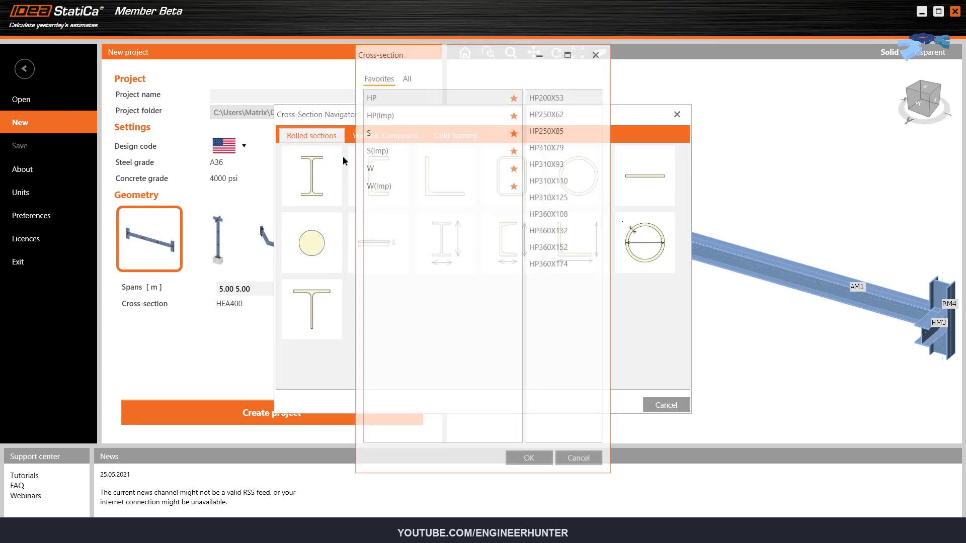
click(407, 78)
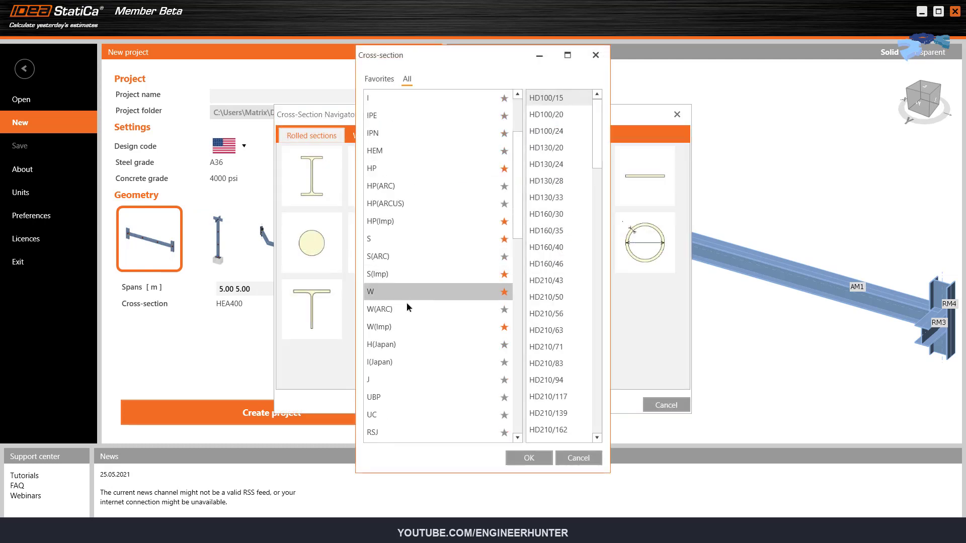
scroll(406, 302, down, 1)
click(398, 292)
scroll(560, 319, down, 10)
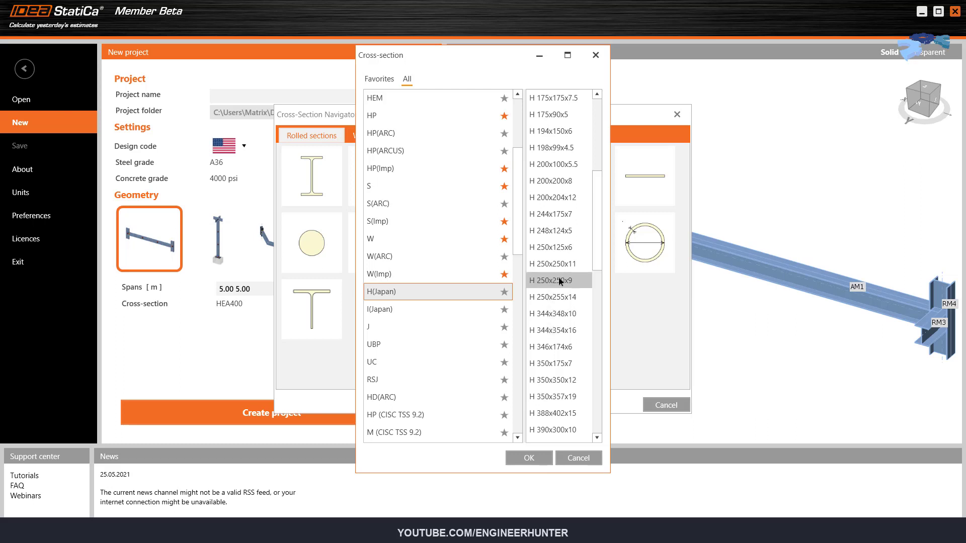
click(531, 458)
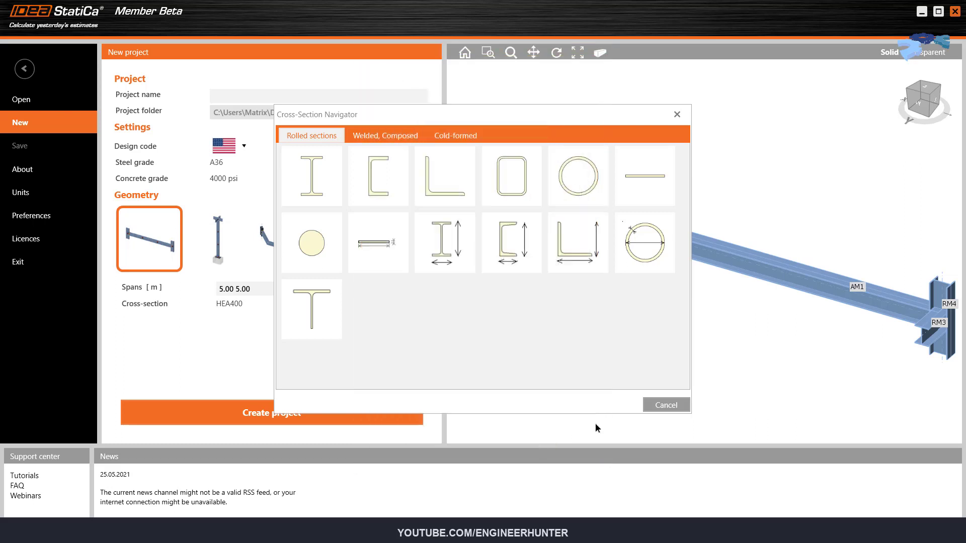
click(663, 405)
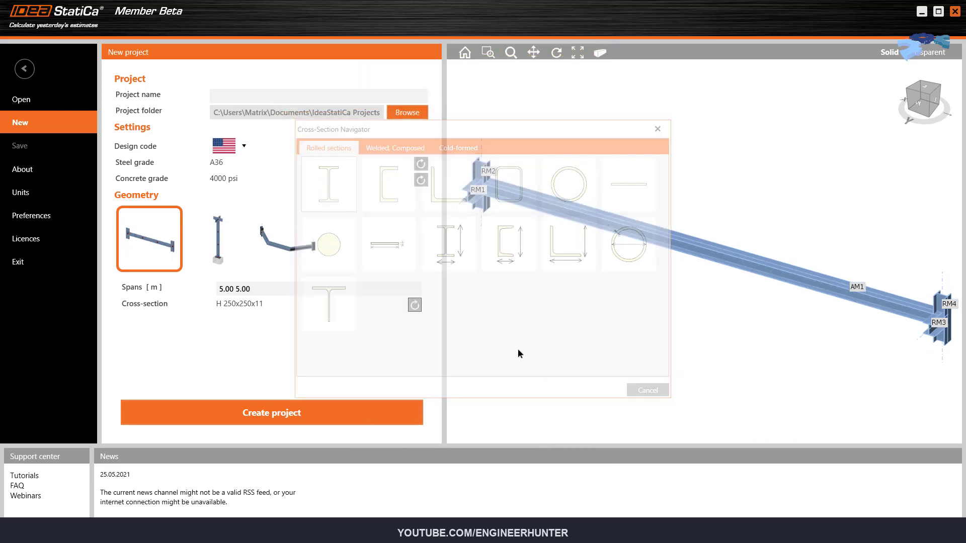
- Name the project Beam and create it
click(282, 409)
click(555, 300)
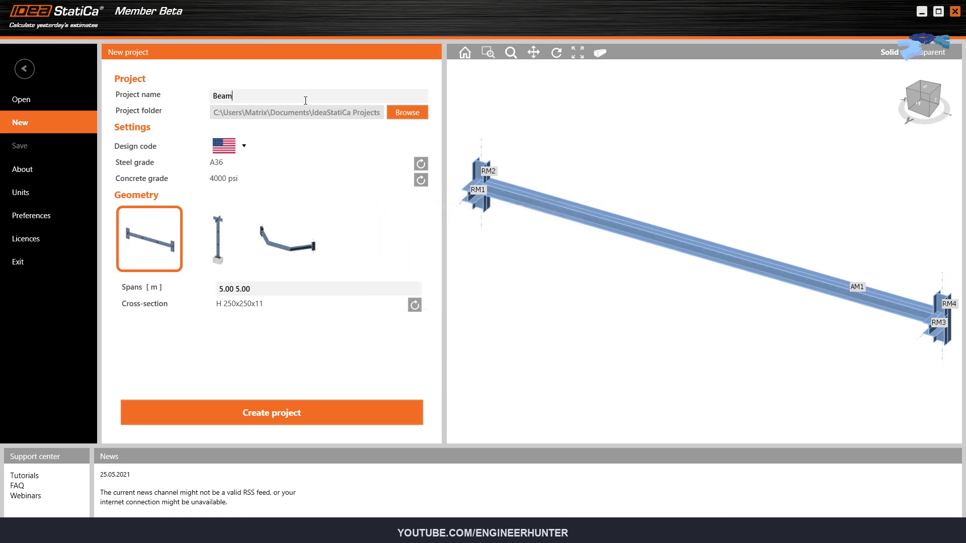
click(304, 408)
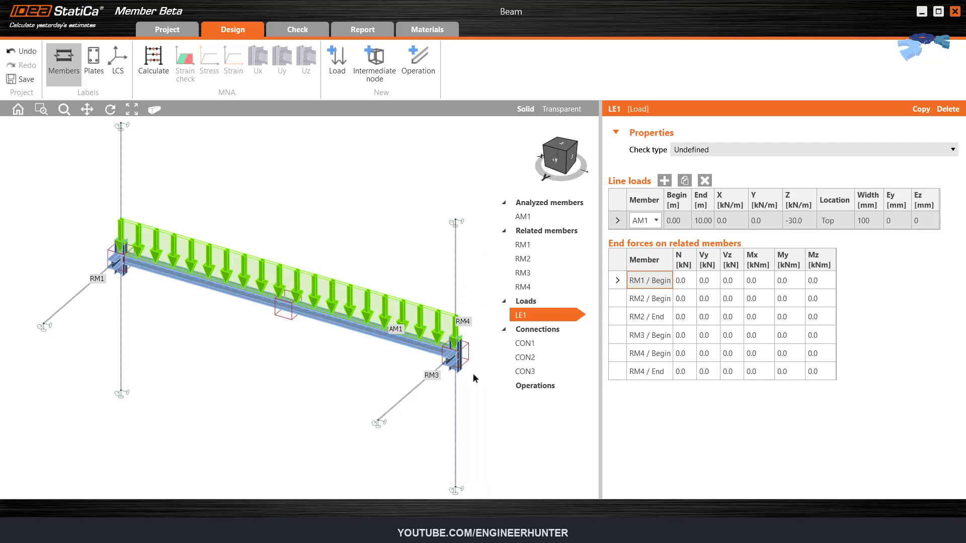
- Assign a new rolled I-section H 500x200x10 from the H(Japan) family to the analyzed member AM1
scroll(473, 364, up, 3)
scroll(473, 350, down, 3)
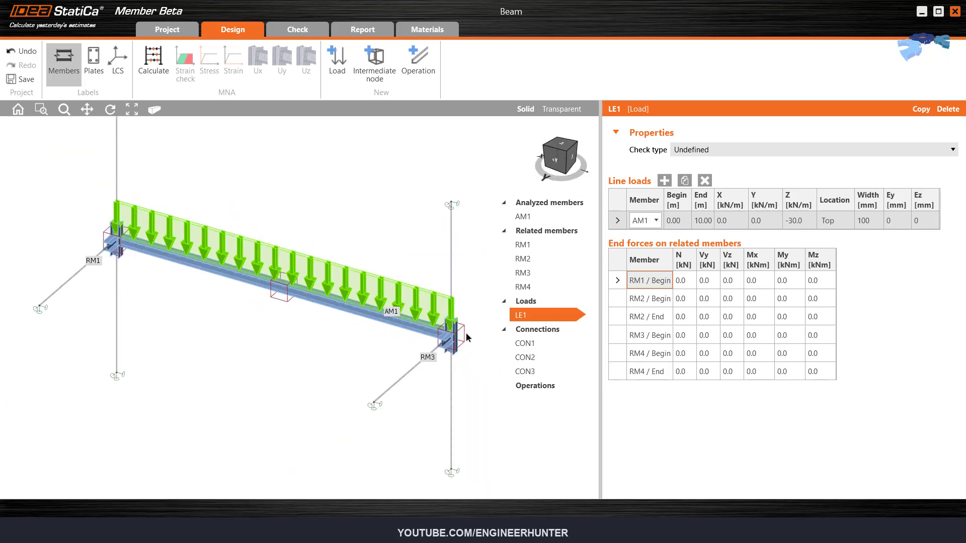
click(537, 222)
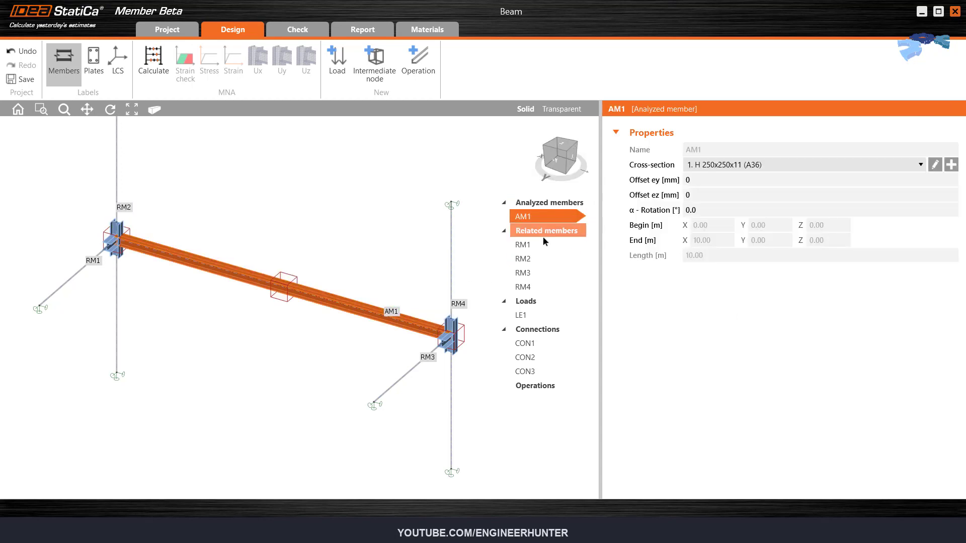
scroll(411, 333, up, 3)
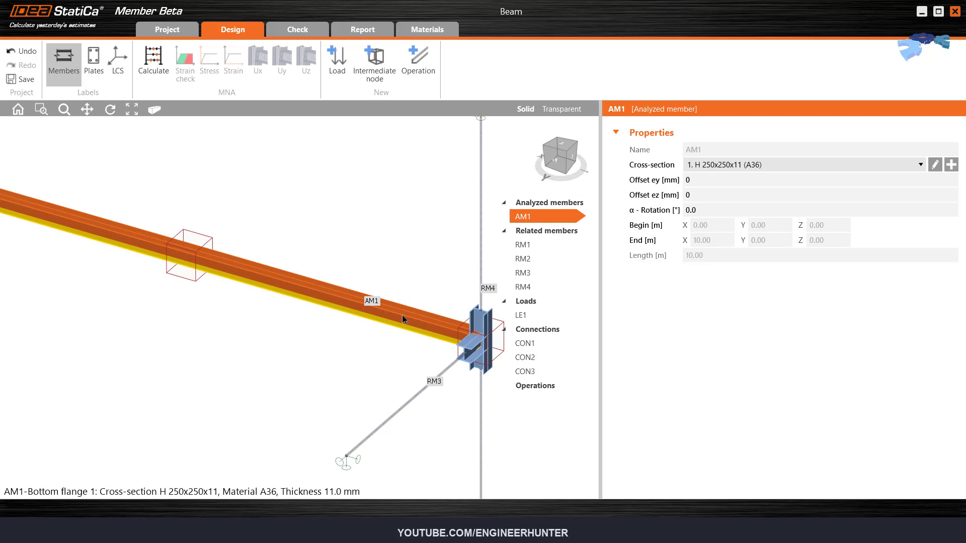
scroll(371, 348, down, 3)
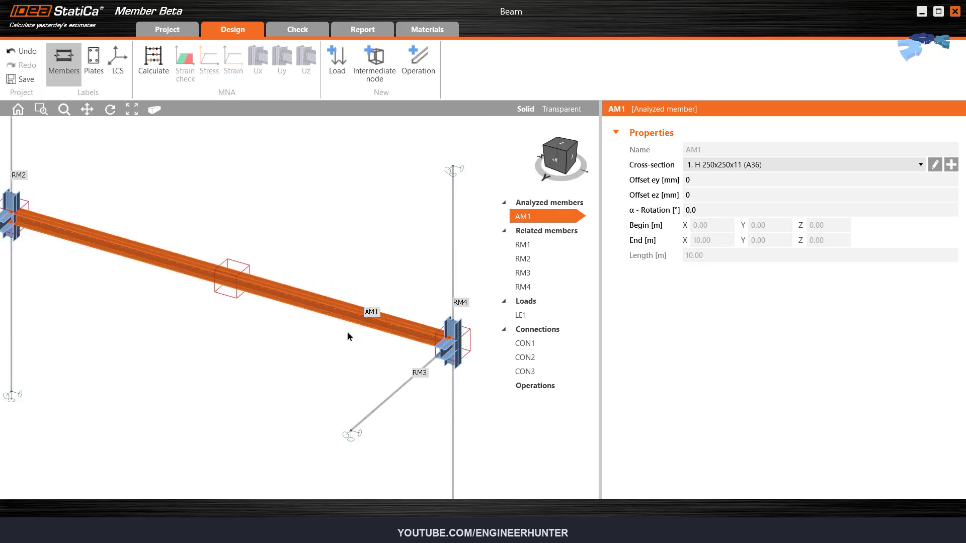
click(755, 169)
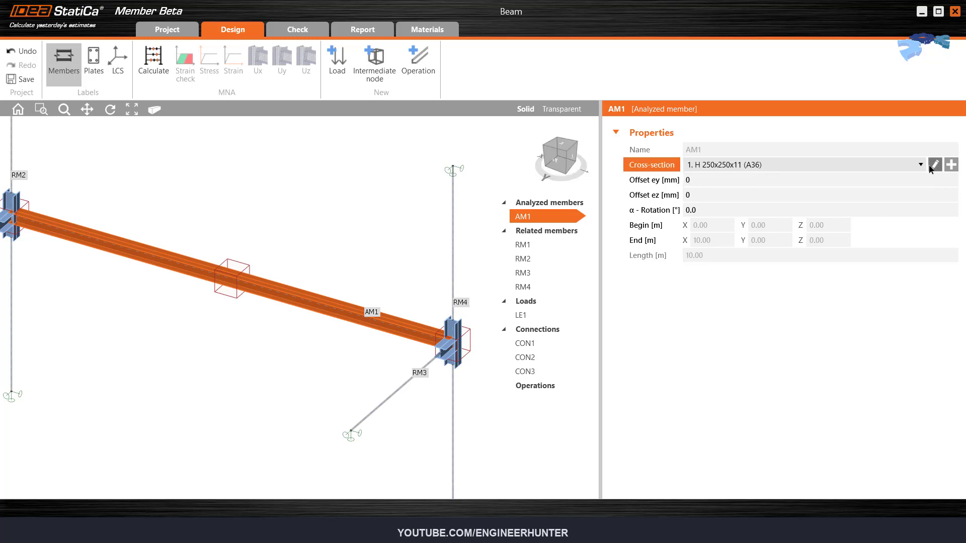
click(950, 165)
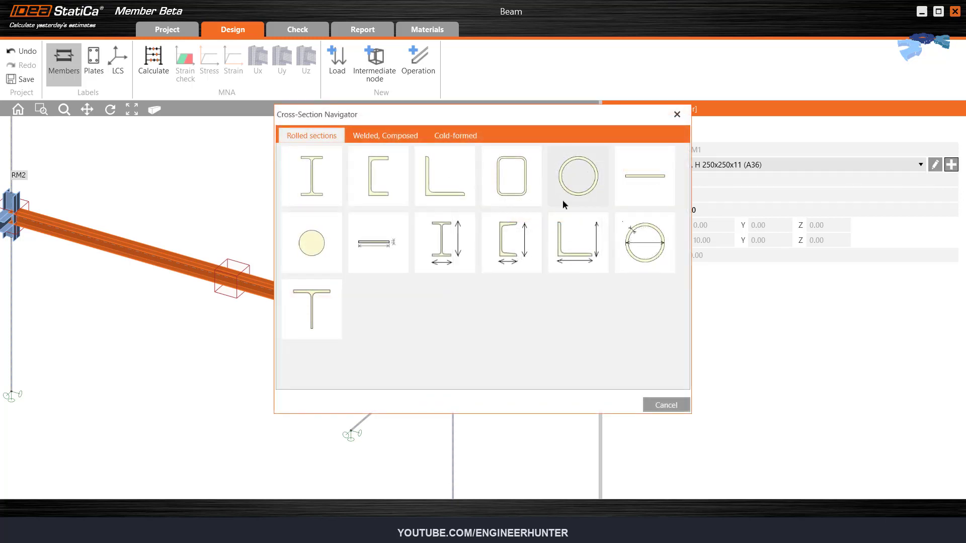
click(295, 174)
click(407, 79)
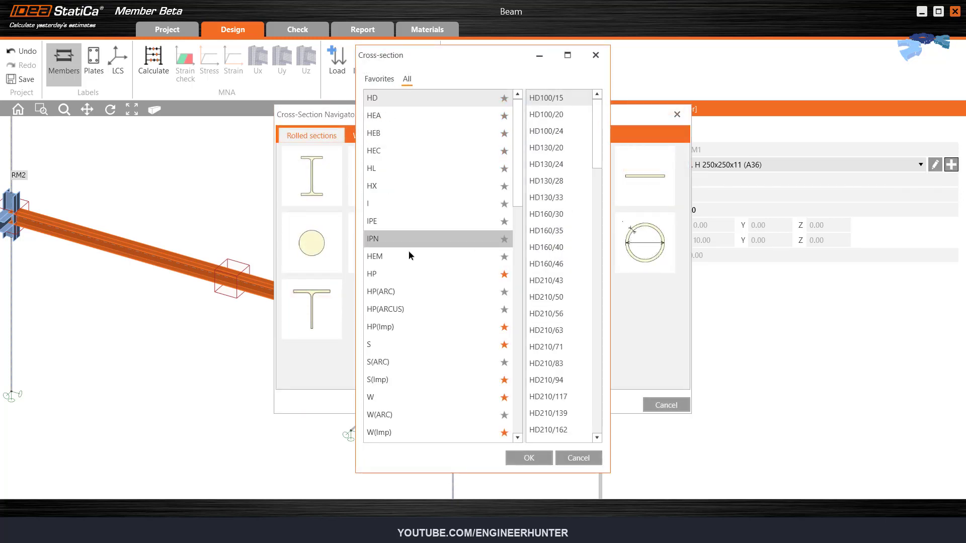
scroll(405, 247, down, 5)
click(393, 239)
scroll(556, 282, down, 9)
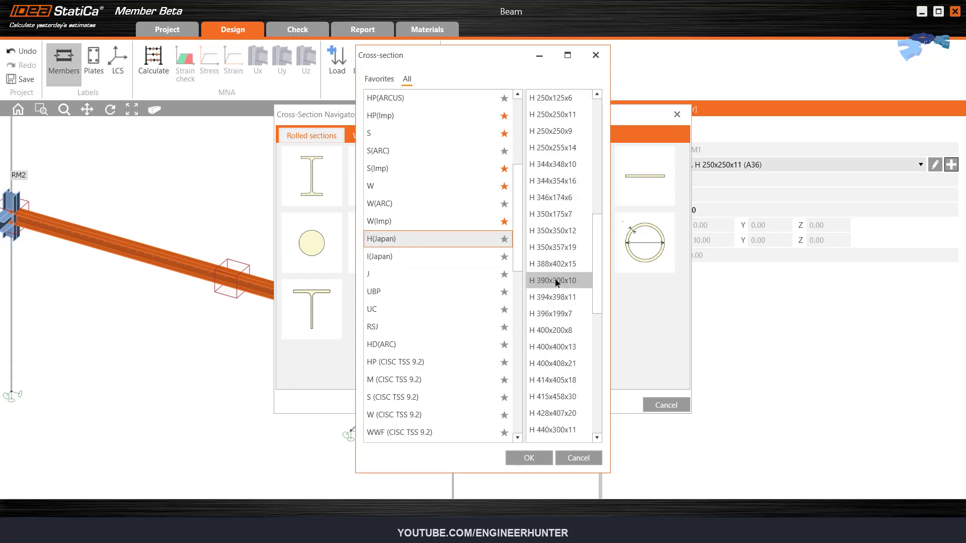
scroll(557, 305, down, 6)
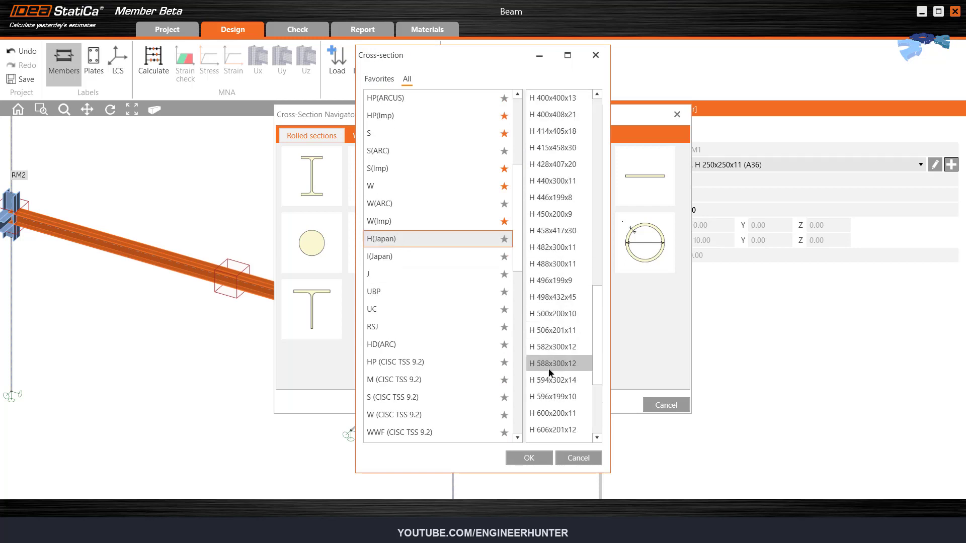
click(553, 213)
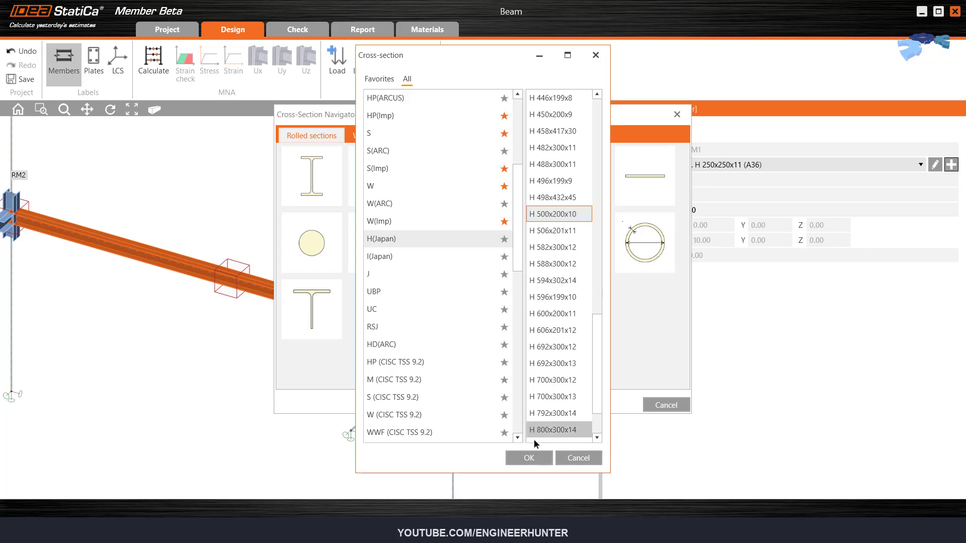
click(529, 458)
click(660, 405)
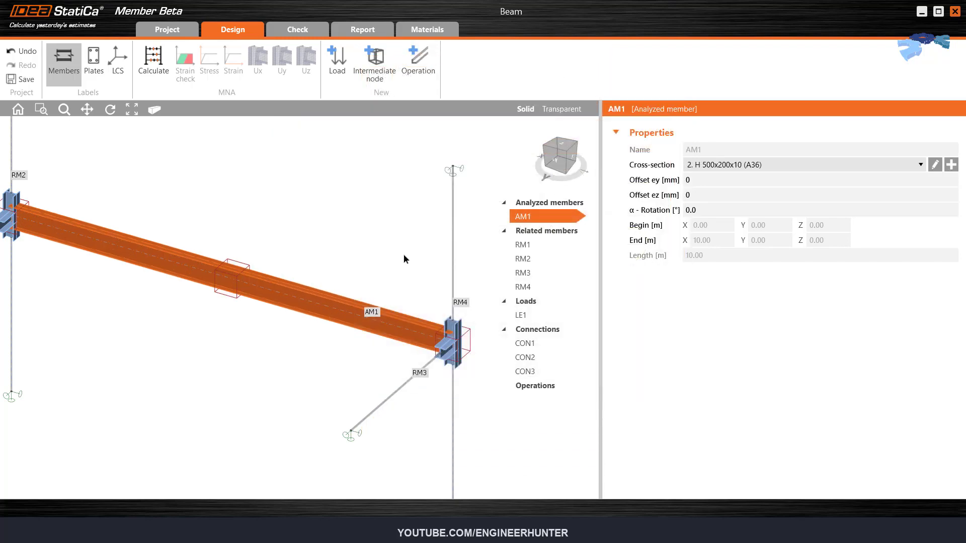
- Assign a new rolled I-section H 300x150x6.5 from the H(Japan) family to the related member RM3
click(410, 379)
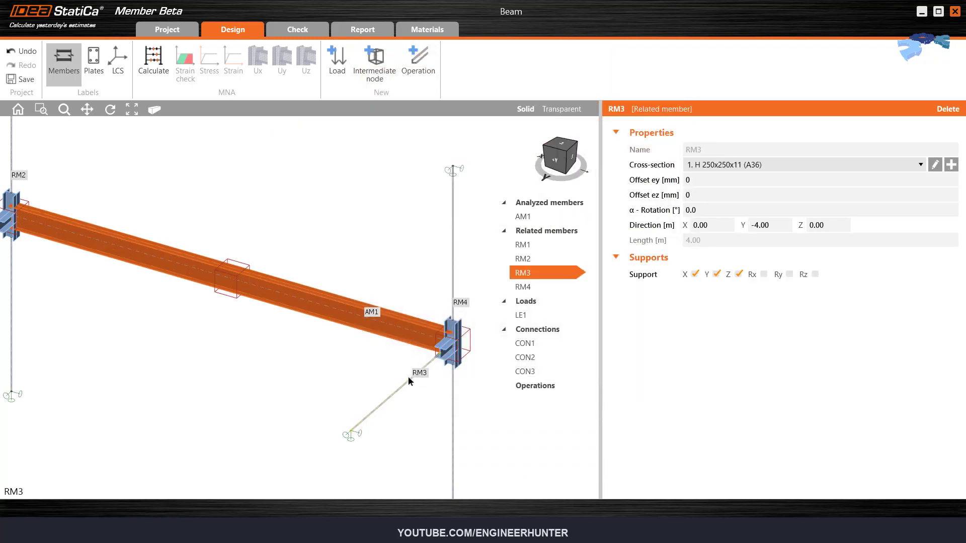
scroll(411, 377, down, 3)
scroll(288, 331, up, 2)
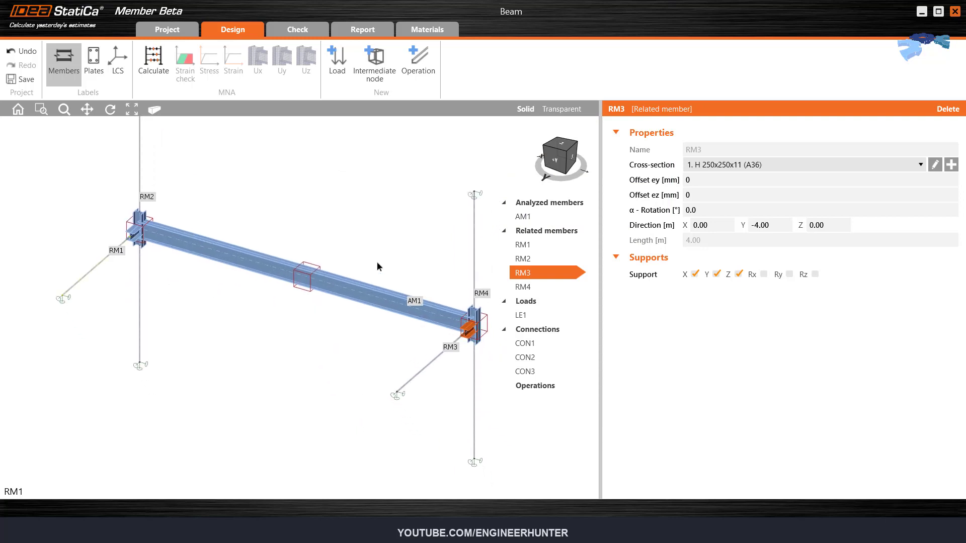
click(935, 164)
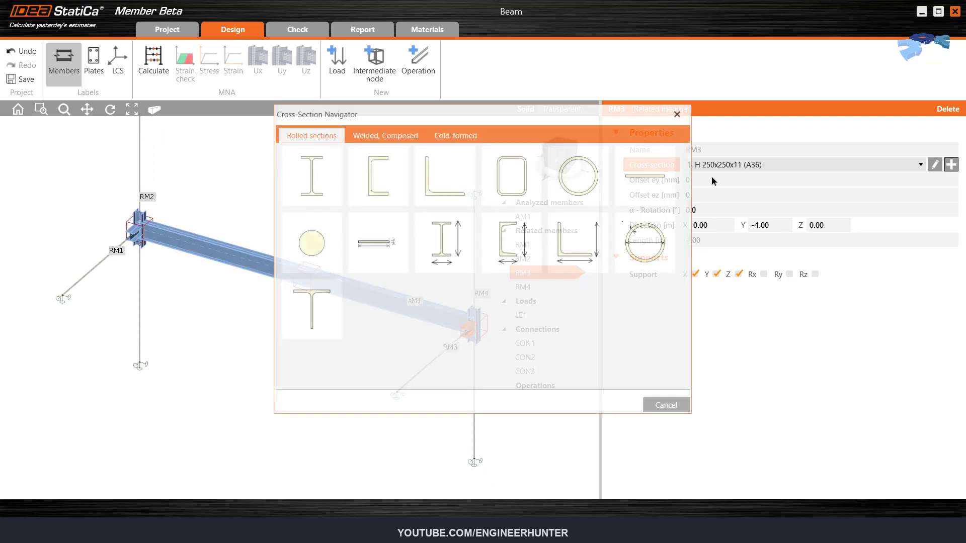
click(309, 176)
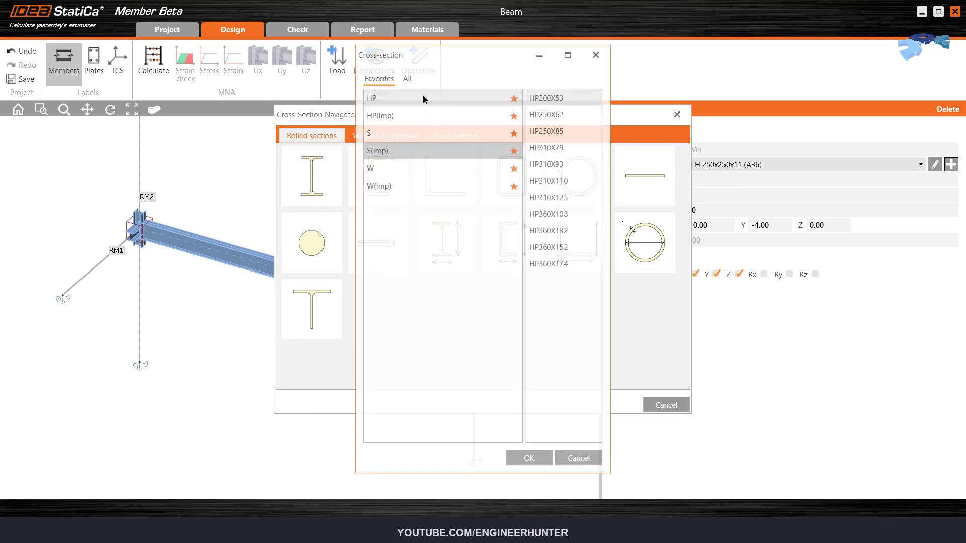
click(407, 80)
scroll(384, 250, down, 1)
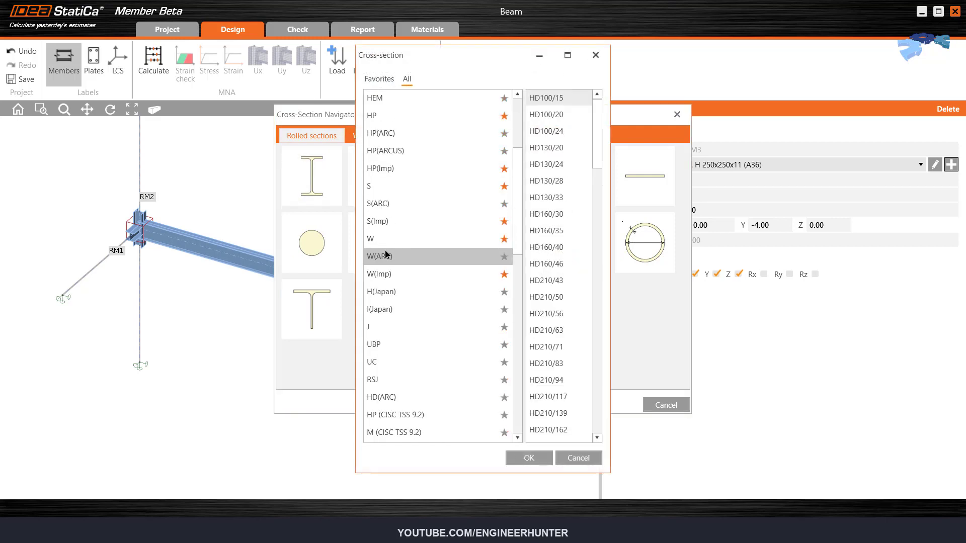
click(392, 292)
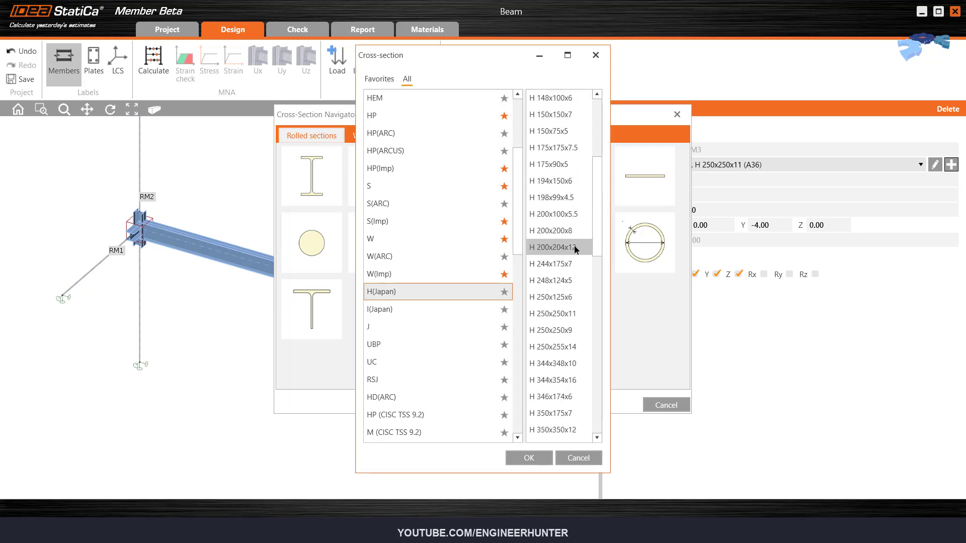
scroll(572, 253, down, 2)
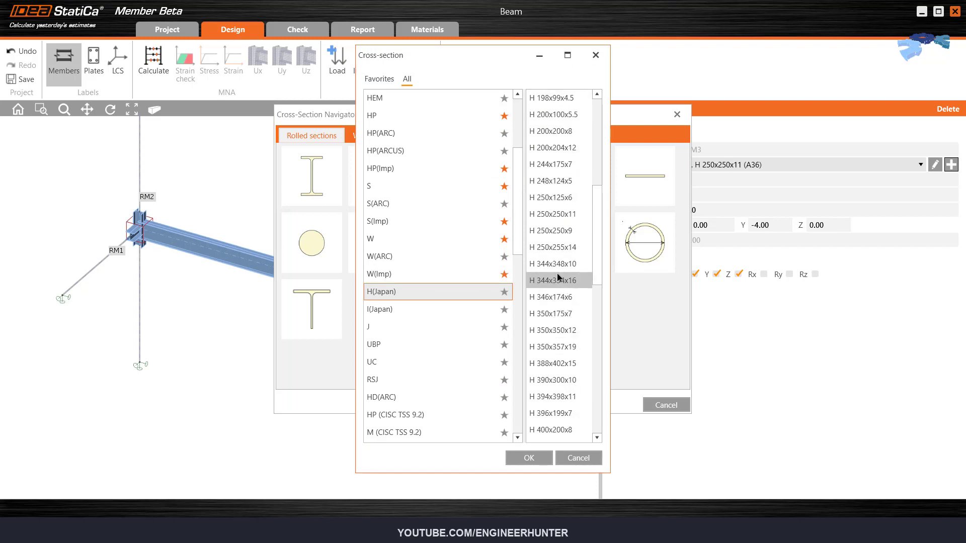
scroll(558, 278, down, 5)
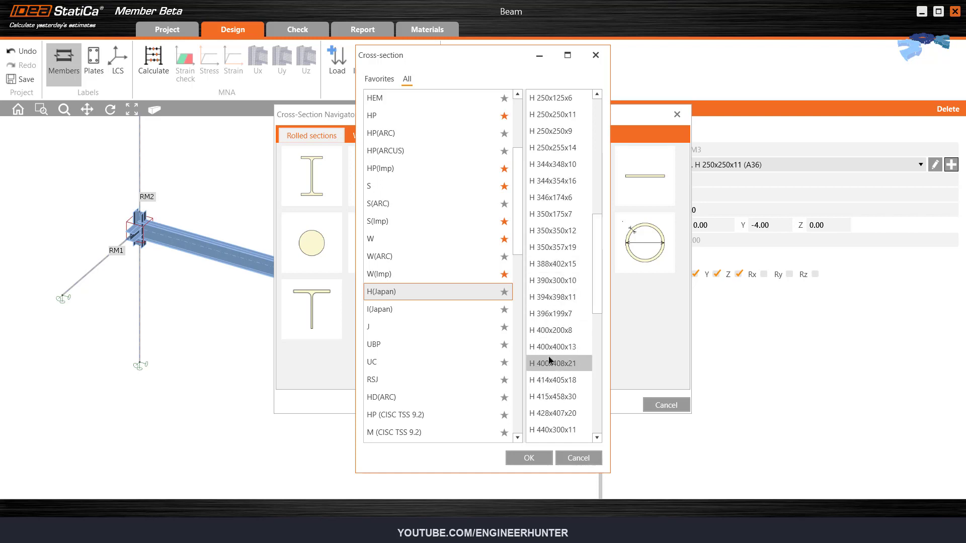
scroll(554, 362, up, 3)
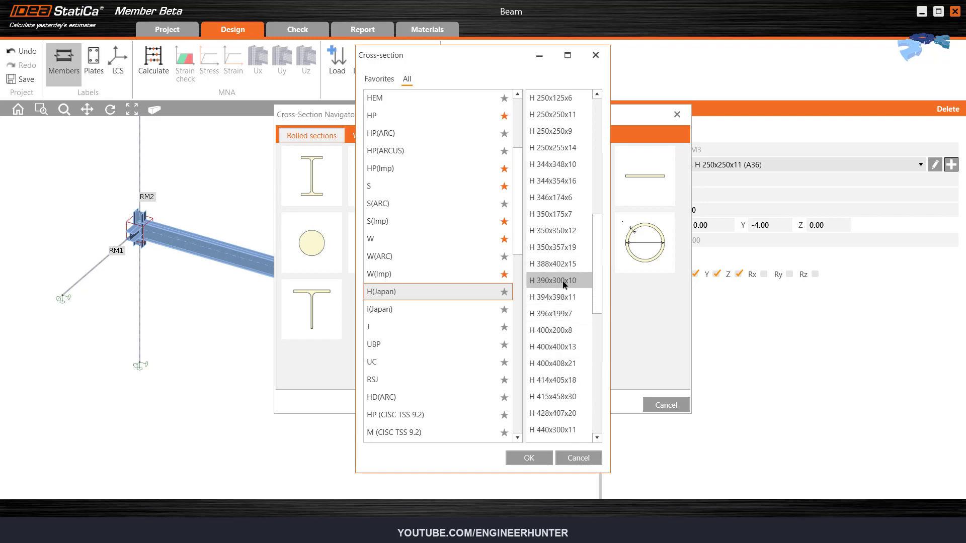
scroll(559, 224, up, 7)
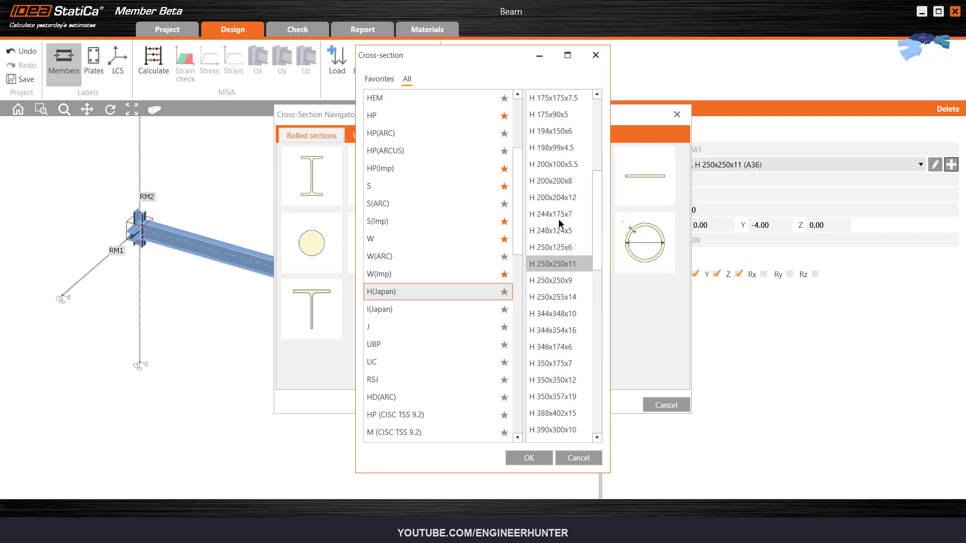
click(553, 98)
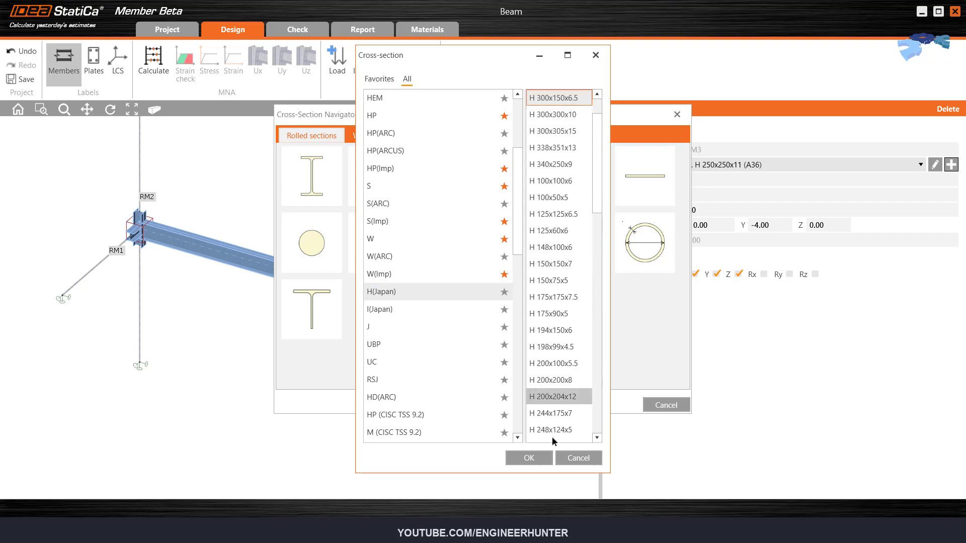
click(543, 457)
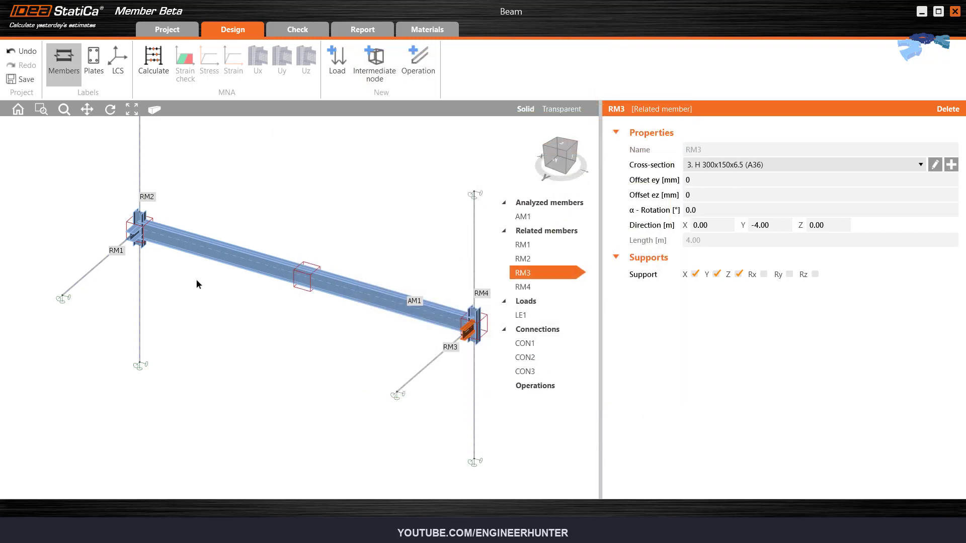
- Assign the existing H 300x150x6.5 cross-section to the related member RM1
click(89, 271)
click(763, 170)
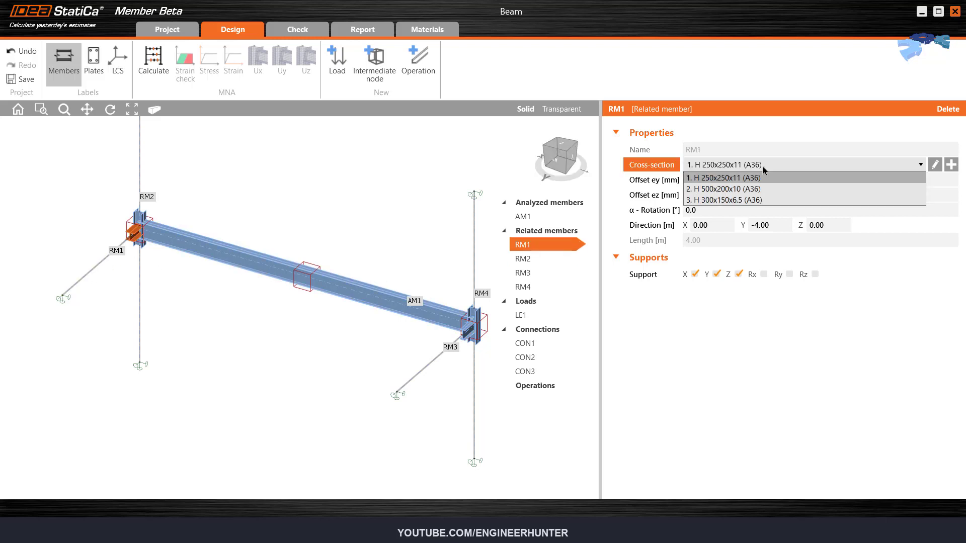
click(741, 200)
- Set the ez offset of the related member RM3 to 100 mm
click(563, 172)
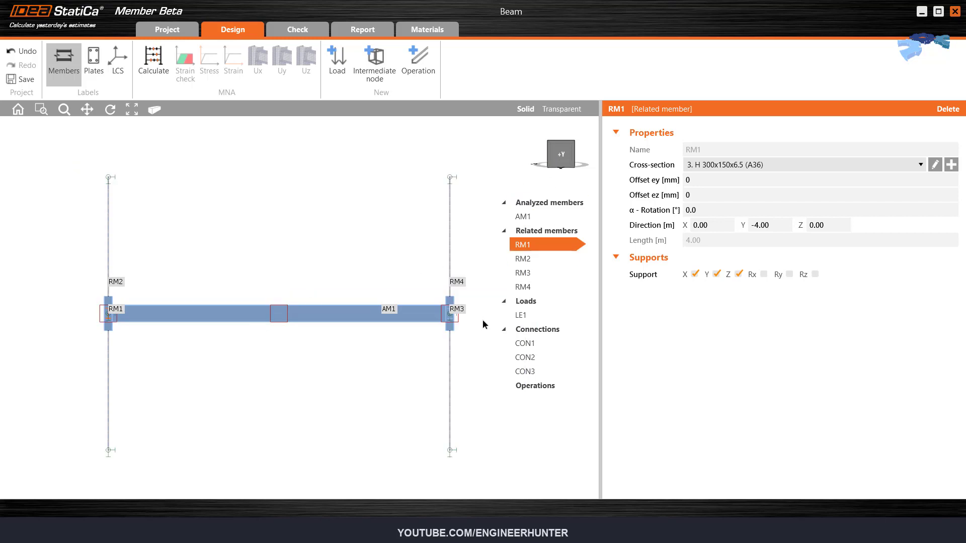
scroll(455, 312, up, 5)
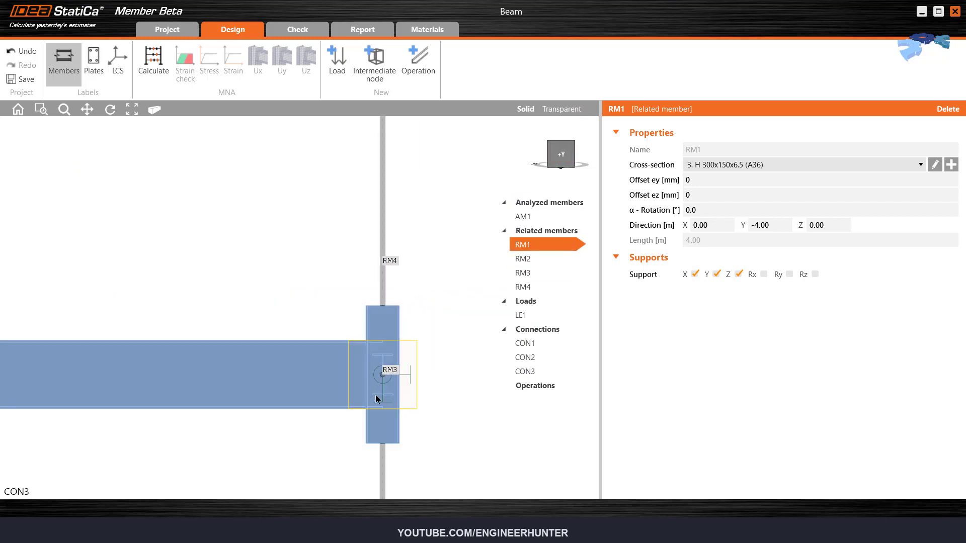
click(377, 327)
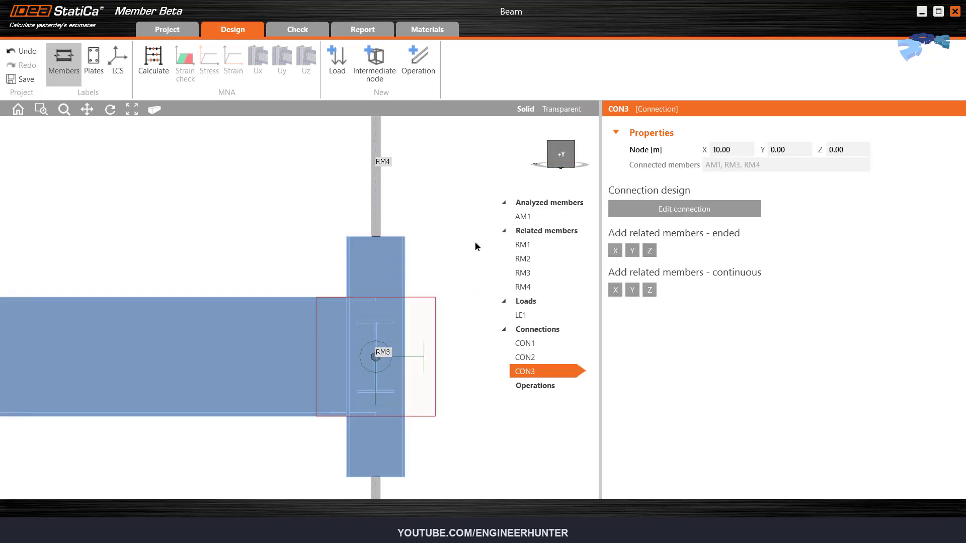
scroll(474, 242, down, 3)
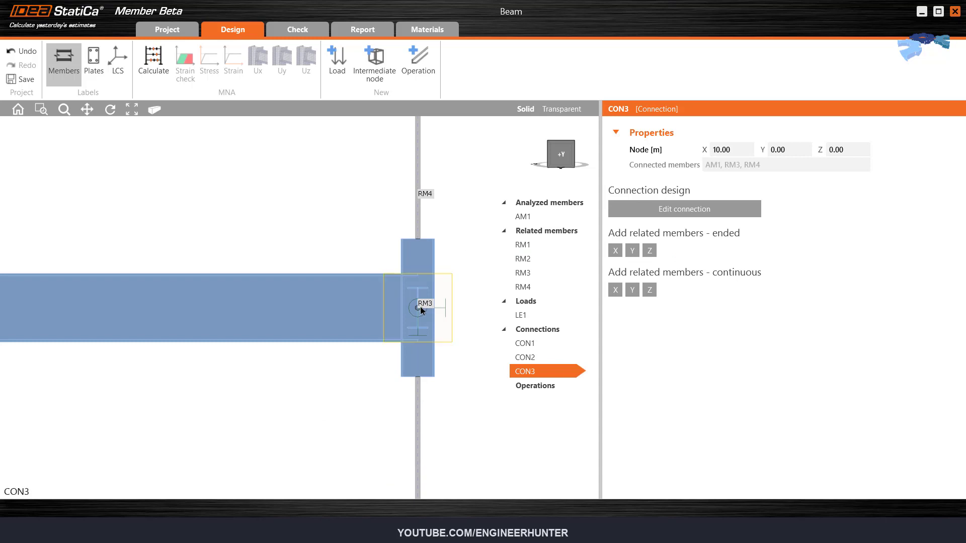
click(572, 143)
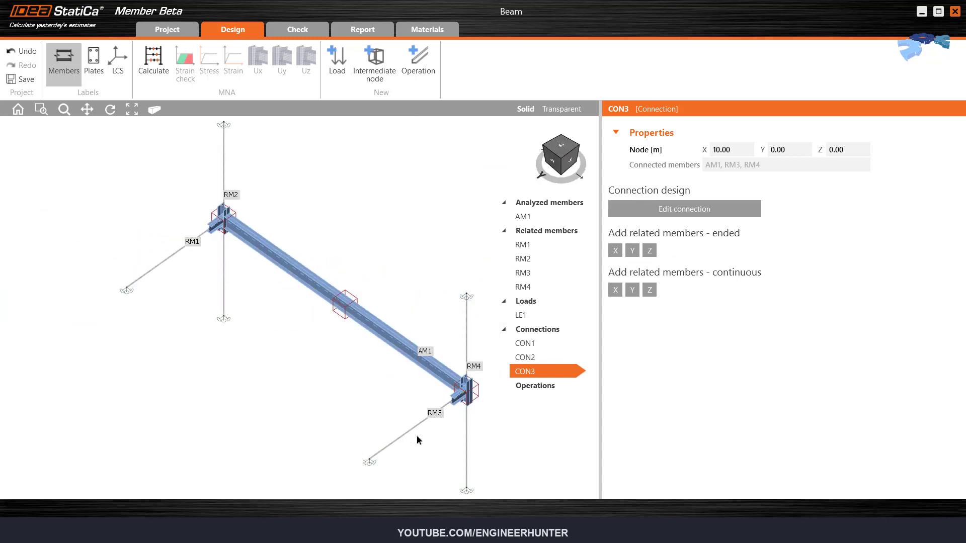
click(559, 158)
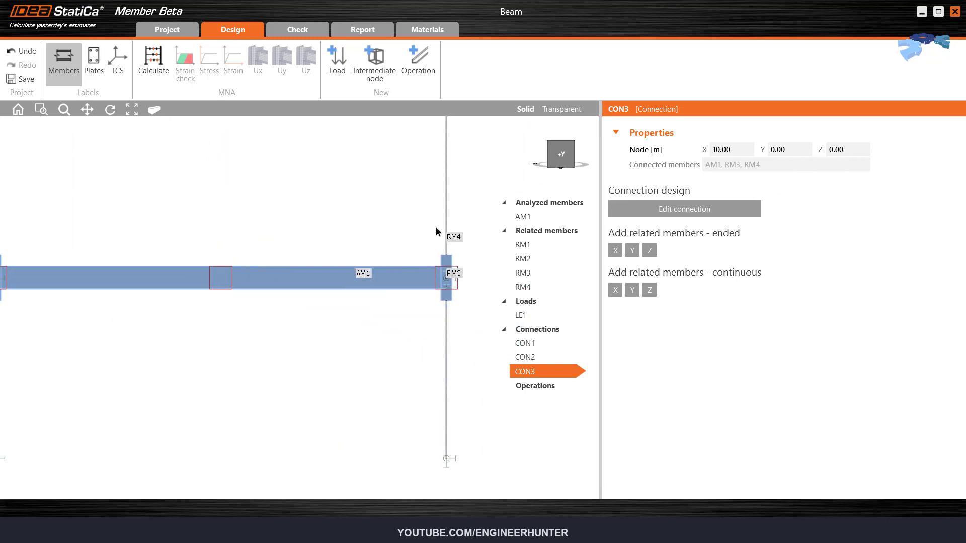
scroll(454, 271, up, 3)
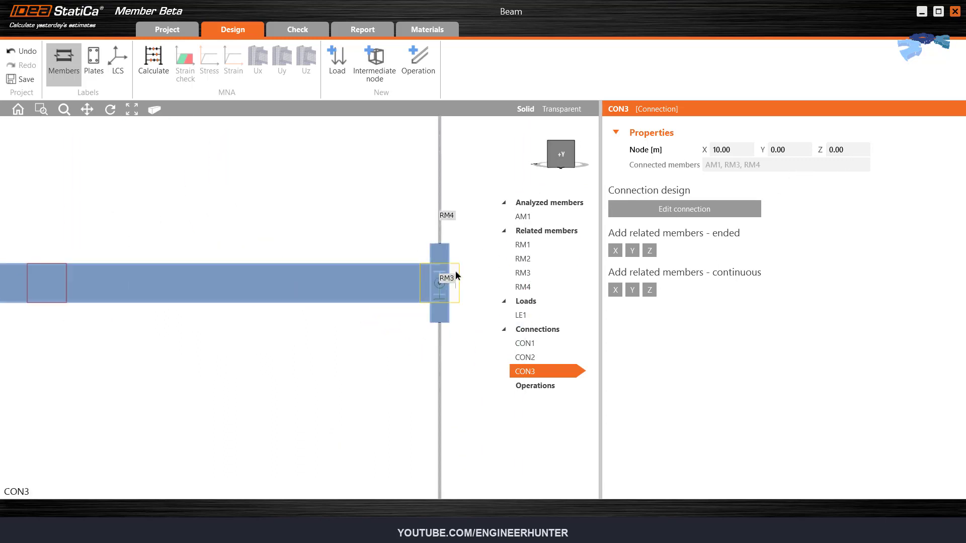
click(537, 271)
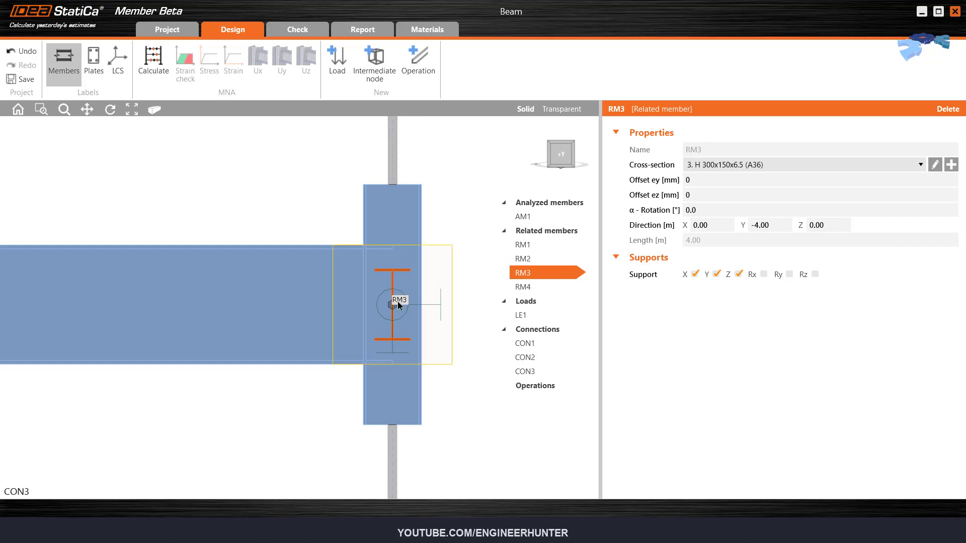
click(669, 199)
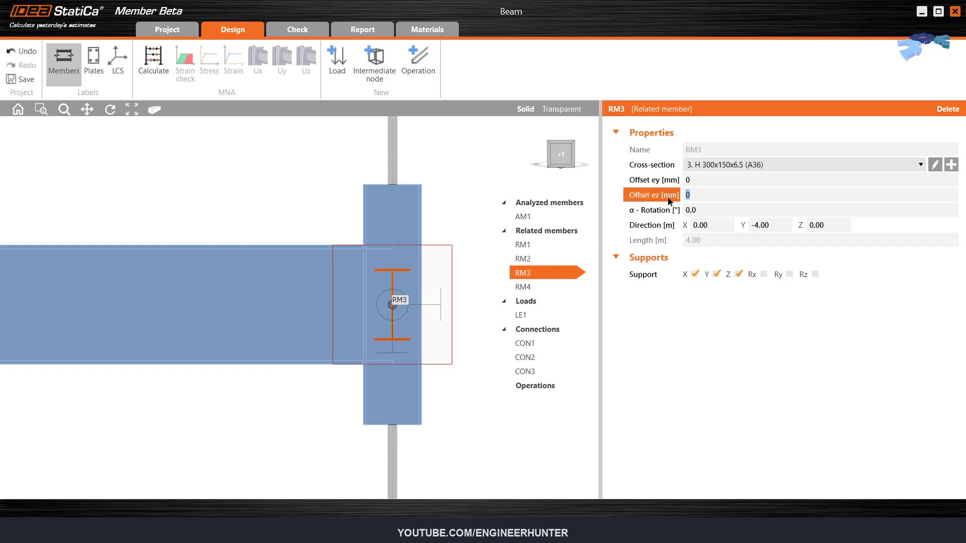
key(Return)
scroll(458, 215, down, 5)
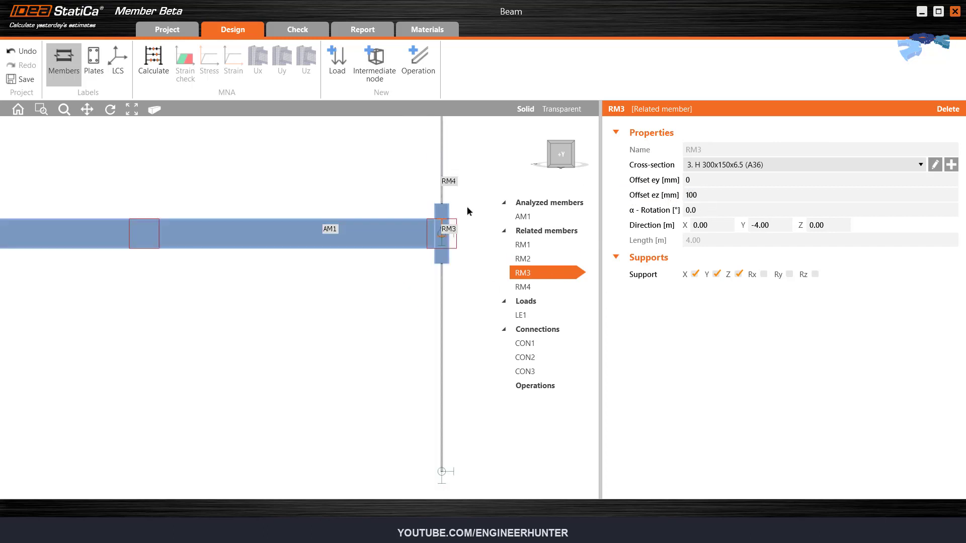
- Set the ez offset of the related member RM1 to 100 mm
scroll(75, 200, up, 5)
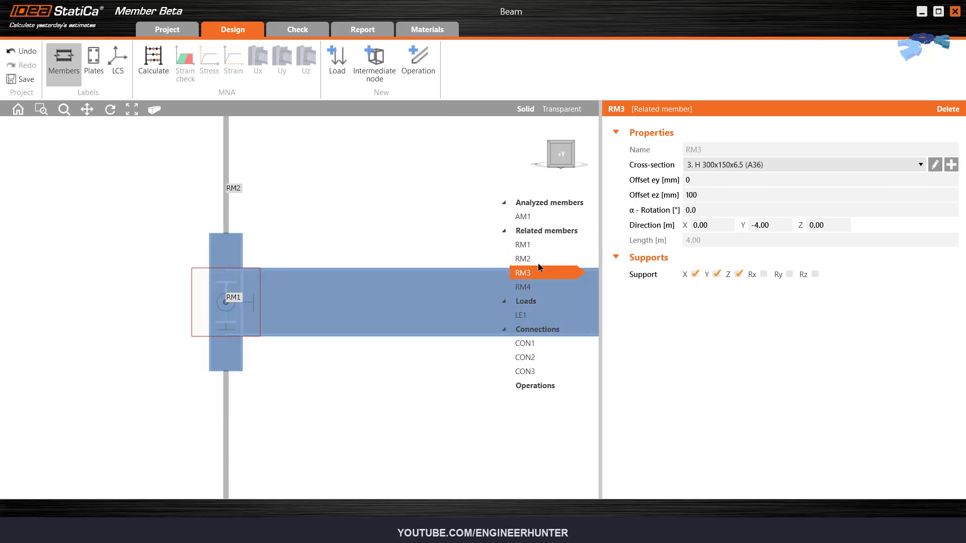
click(534, 245)
click(681, 196)
double_click(682, 195)
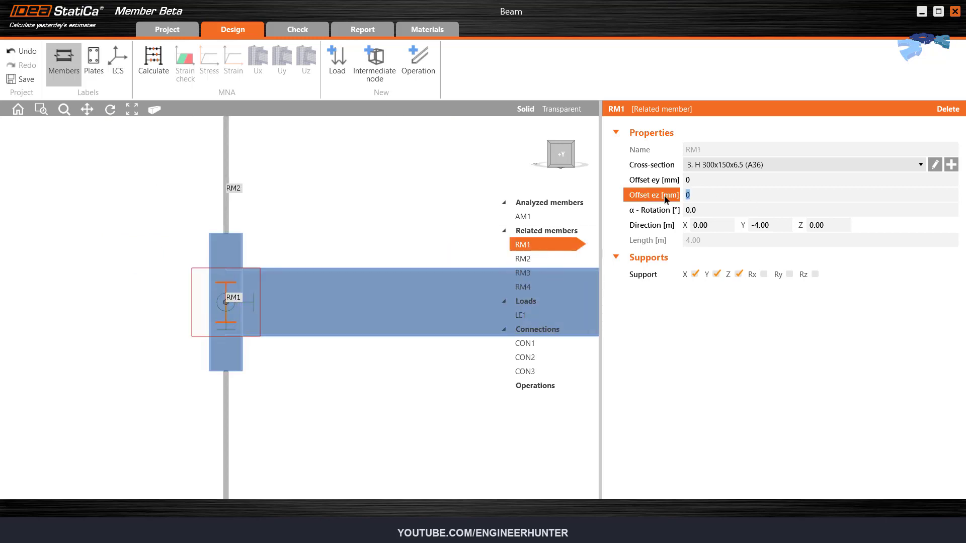
text(100)
key(Return)
scroll(263, 253, down, 5)
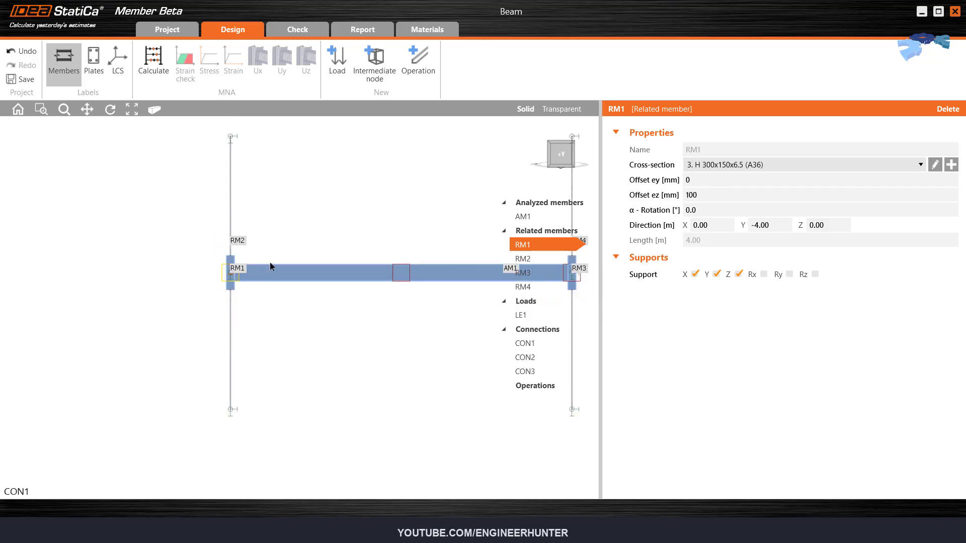
- Open the load LE1 and inspect the Z value of the line load on AM1
scroll(472, 245, up, 4)
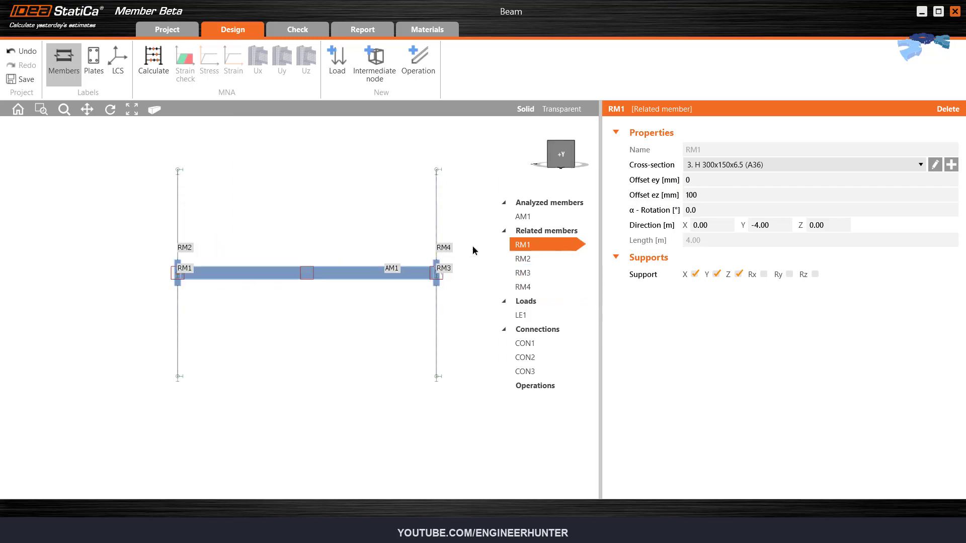
click(575, 147)
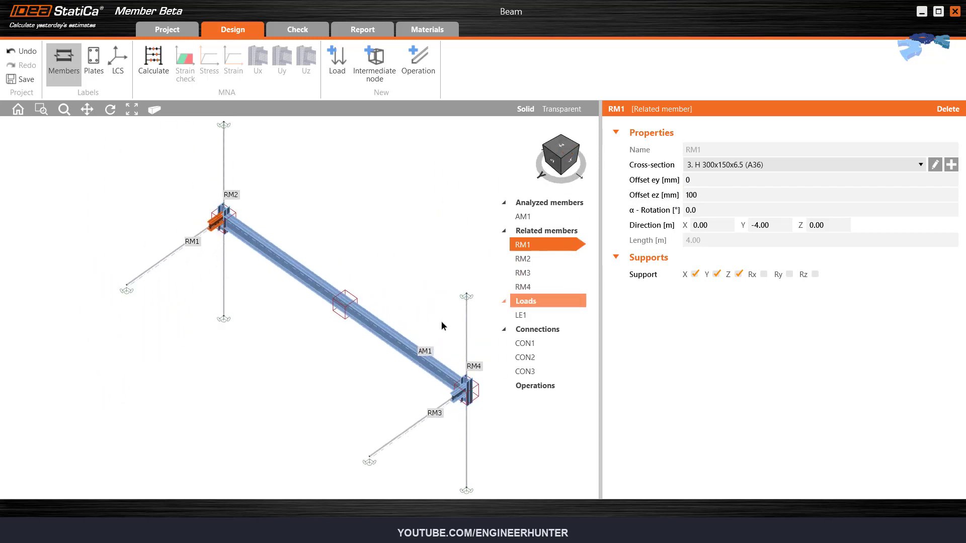
click(539, 313)
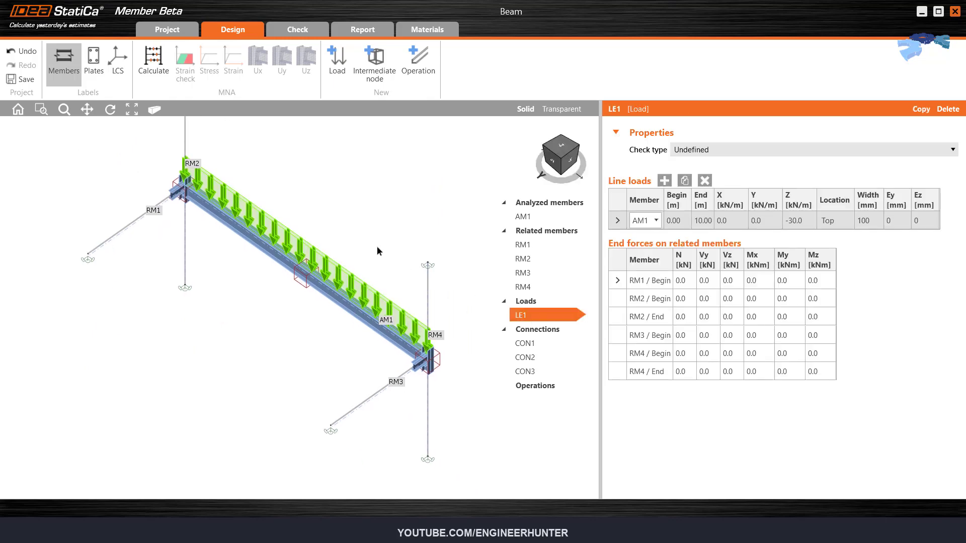
scroll(442, 332, down, 2)
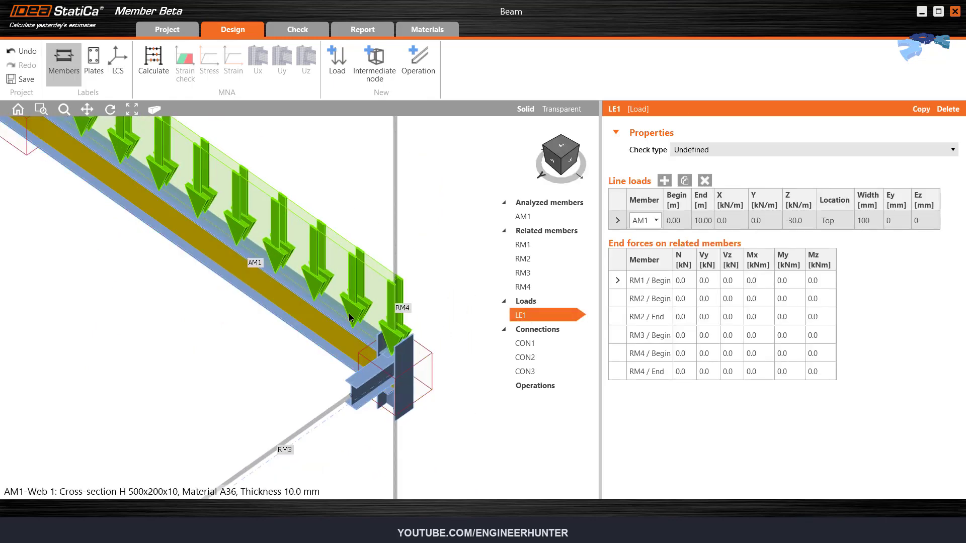
click(796, 221)
double_click(793, 220)
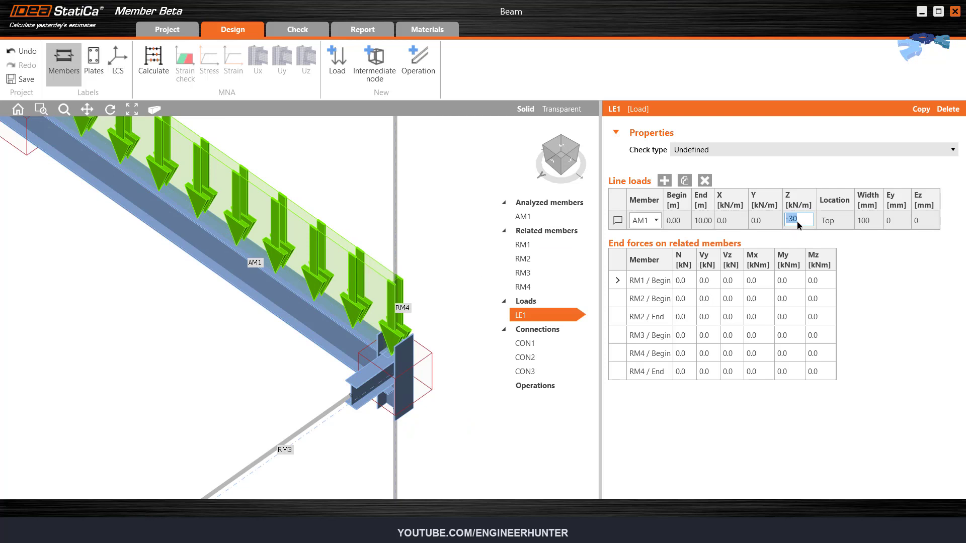
click(441, 322)
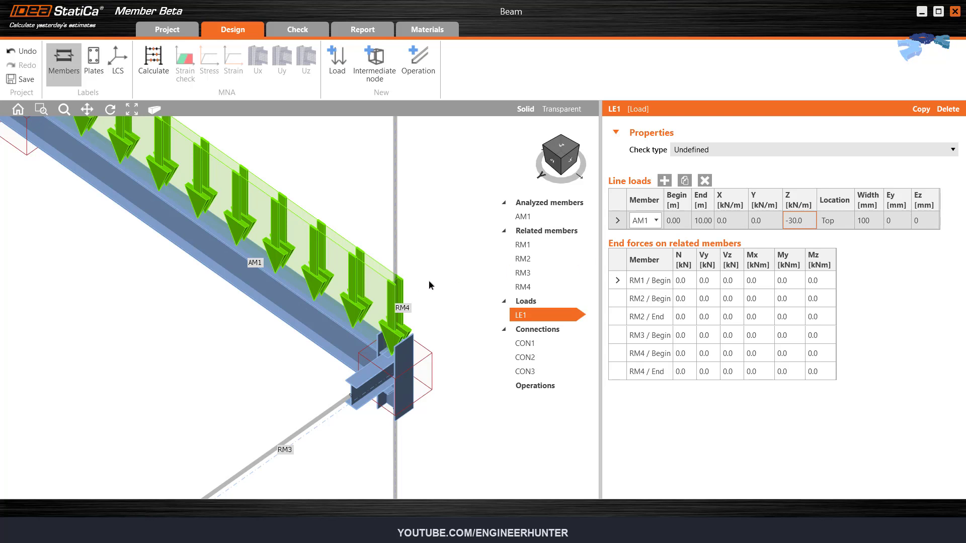
- Set the width of LE1's line load on AM1 to 200 mm
click(866, 223)
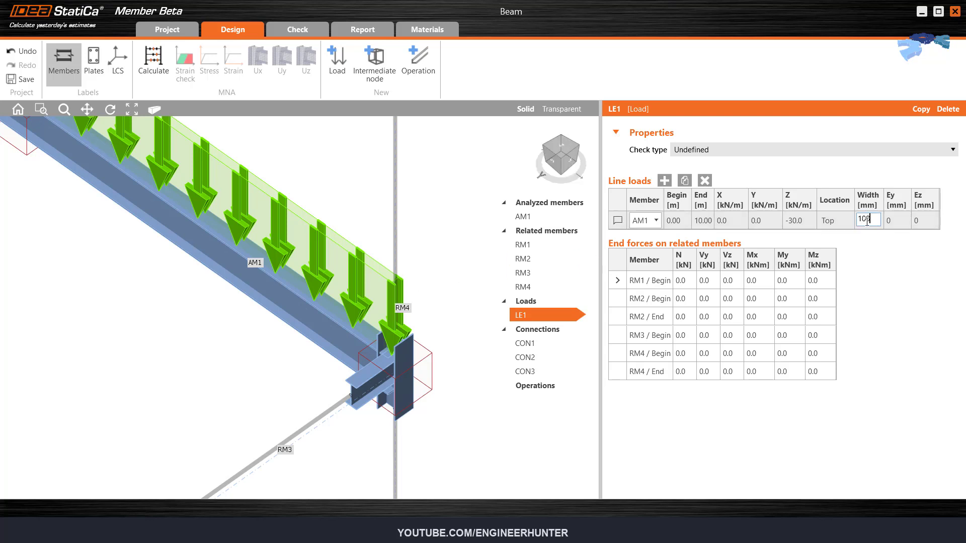
double_click(866, 221)
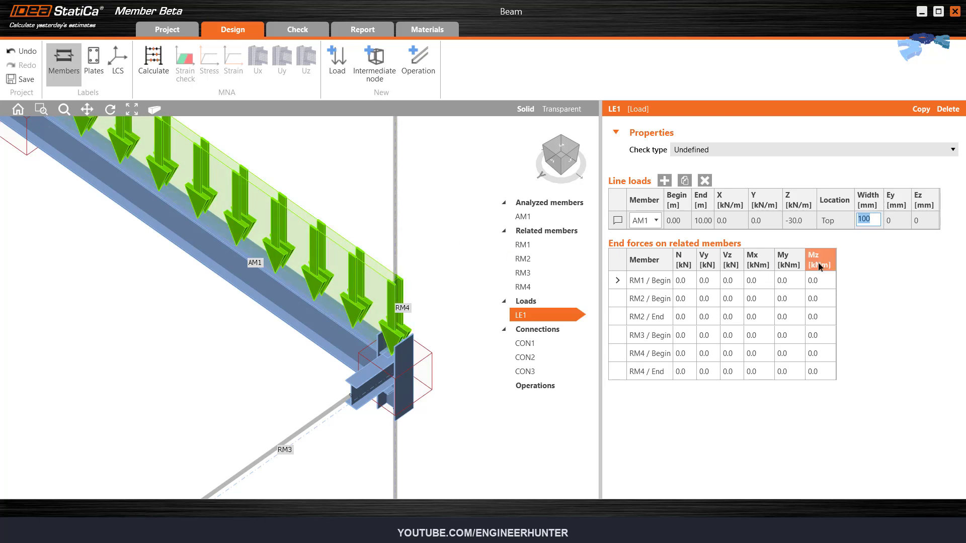
text(200)
key(Tab)
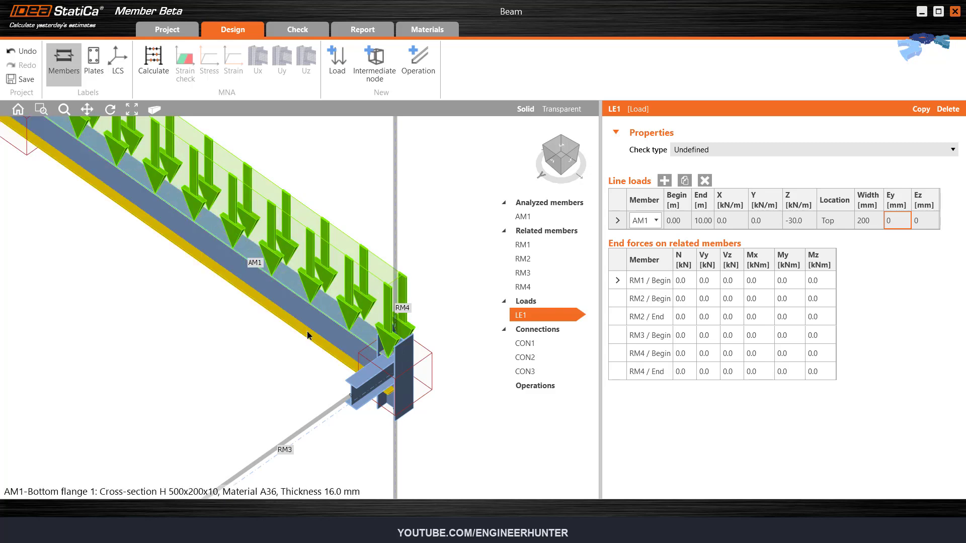
- Set the width of LE1's line load on AM1 to 100 mm
click(870, 220)
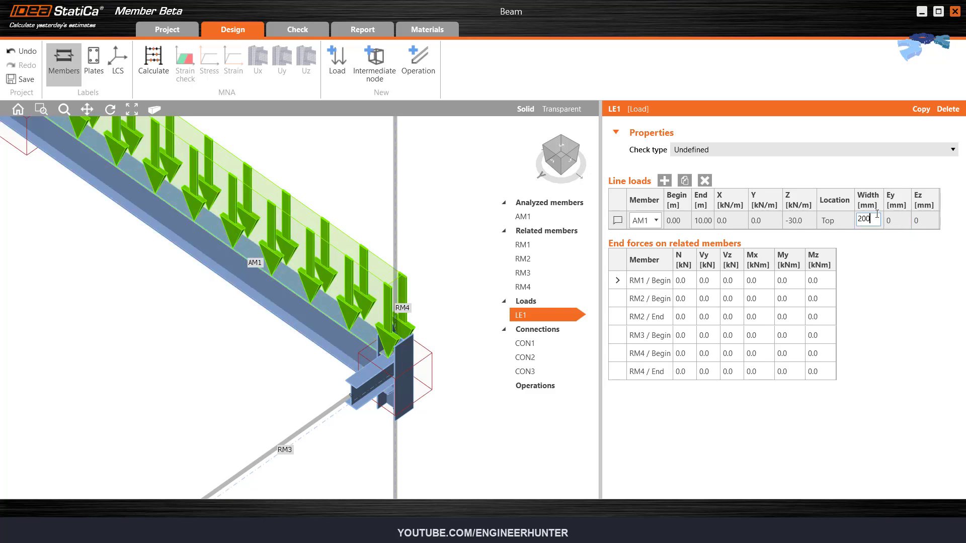
key(Tab)
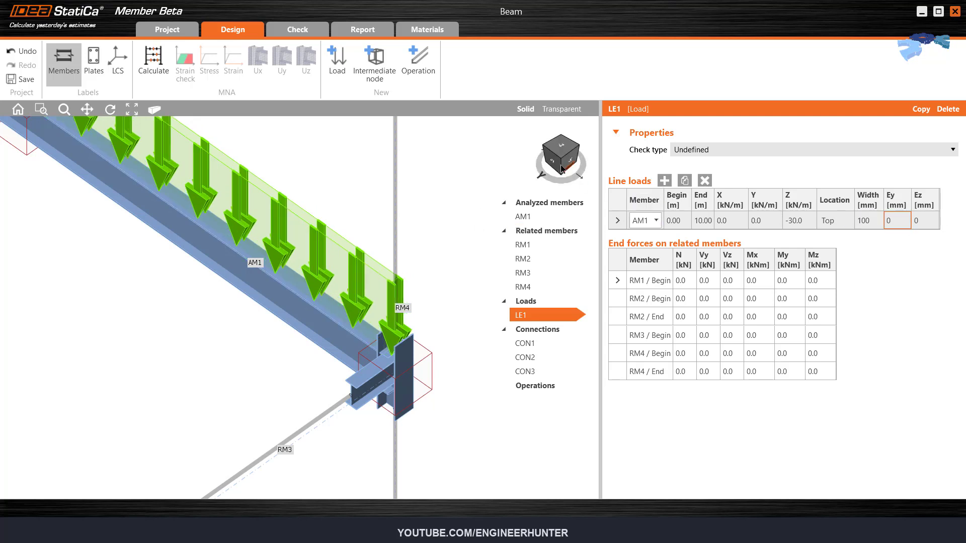
scroll(520, 190, down, 3)
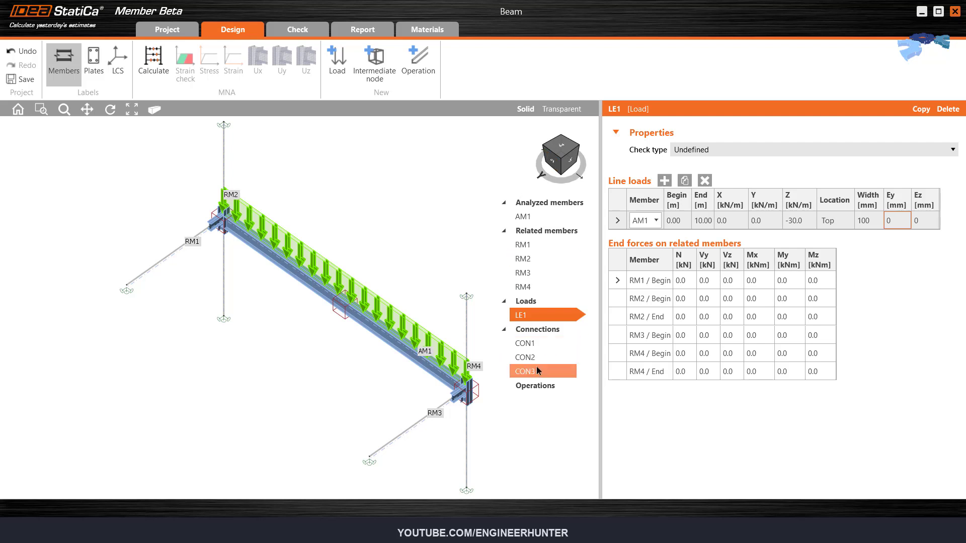
- Examine the node coordinates of the connections CON1, CON2 and CON3 along AM1
click(543, 344)
middle_drag(289, 225, 204, 195)
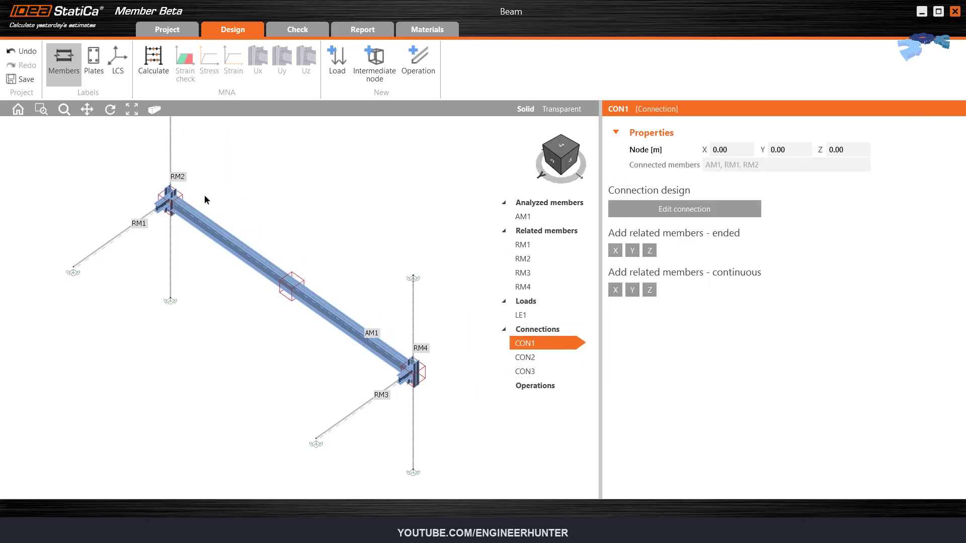
click(296, 280)
click(424, 370)
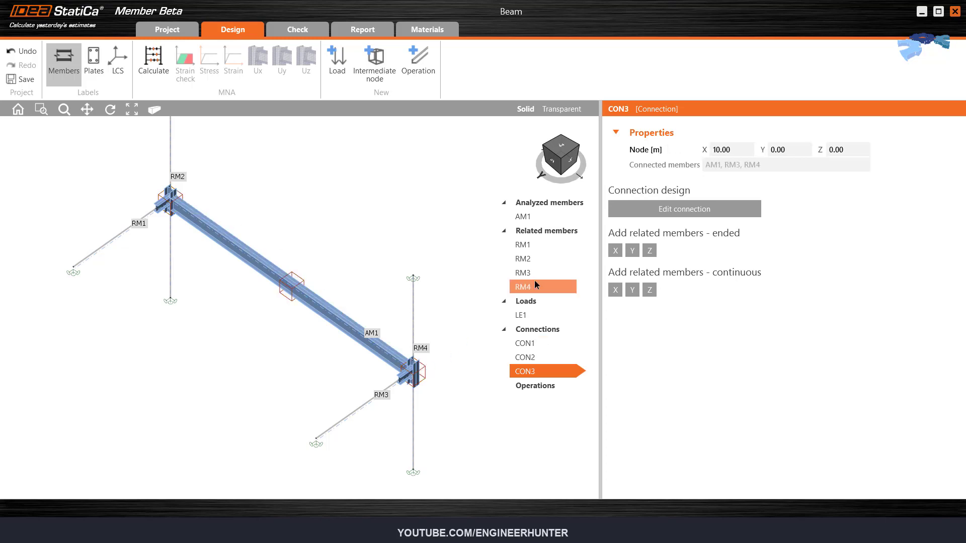
click(733, 151)
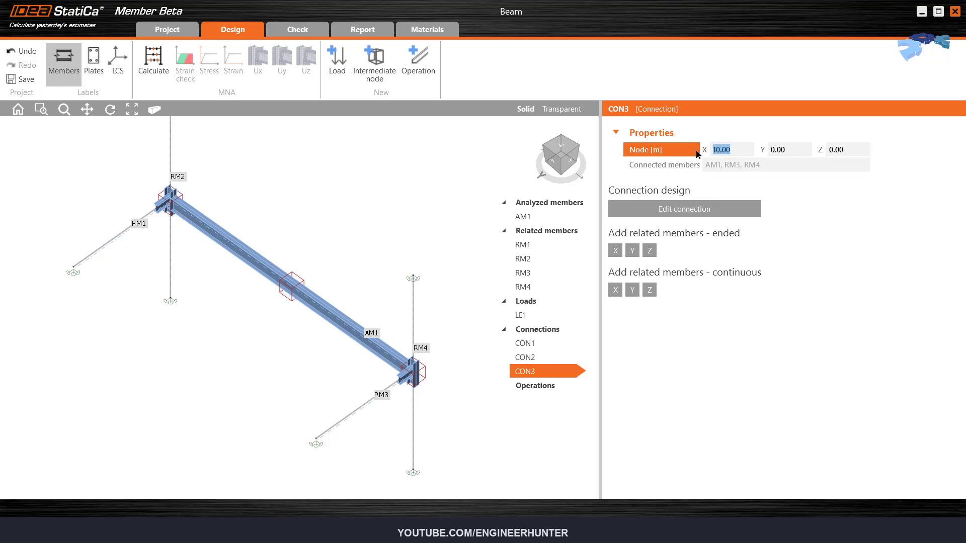
click(180, 197)
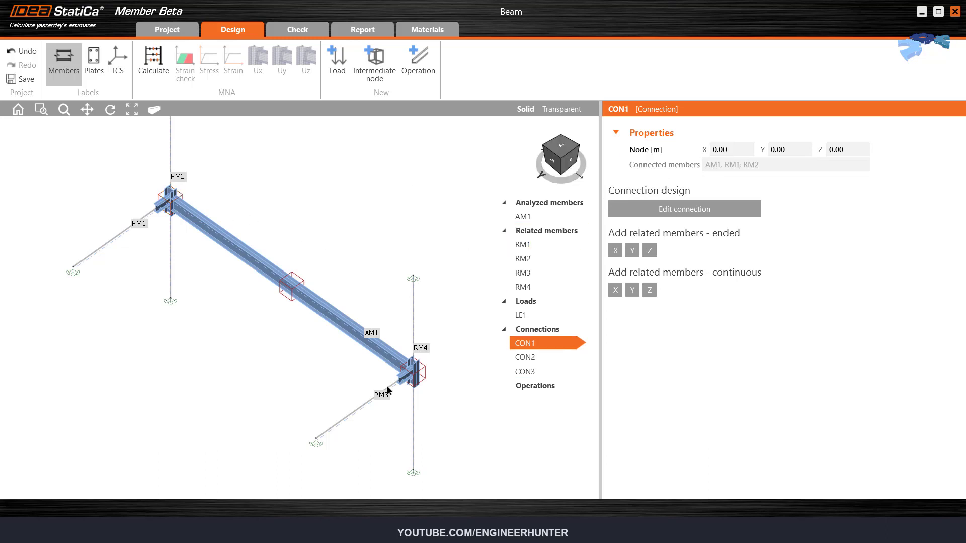
- Set the X coordinate of connection CON3's node to 8 m
click(417, 372)
click(697, 153)
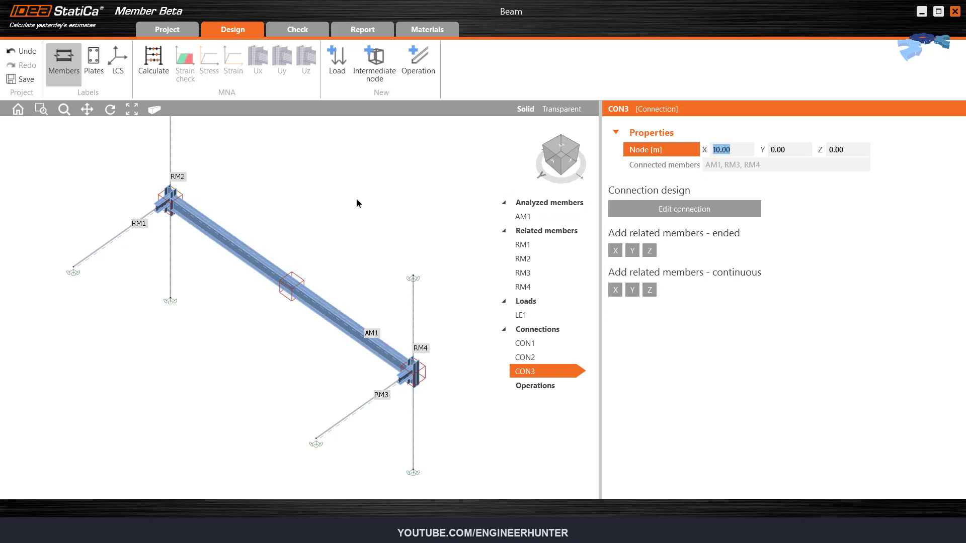
text(8)
key(Return)
- Open the connection design of CON1, where AM1 and RM1 meet RM2, for editing
click(551, 164)
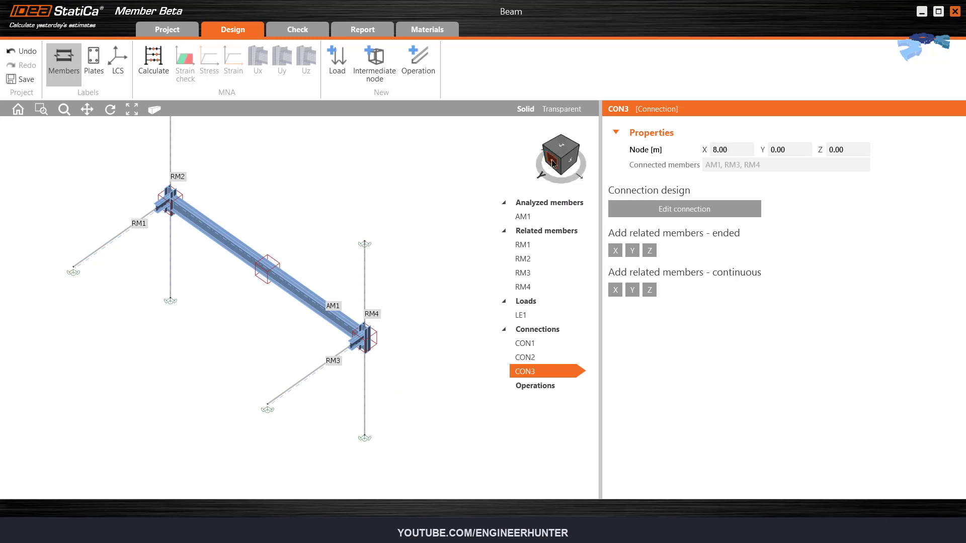
click(575, 143)
scroll(424, 375, up, 6)
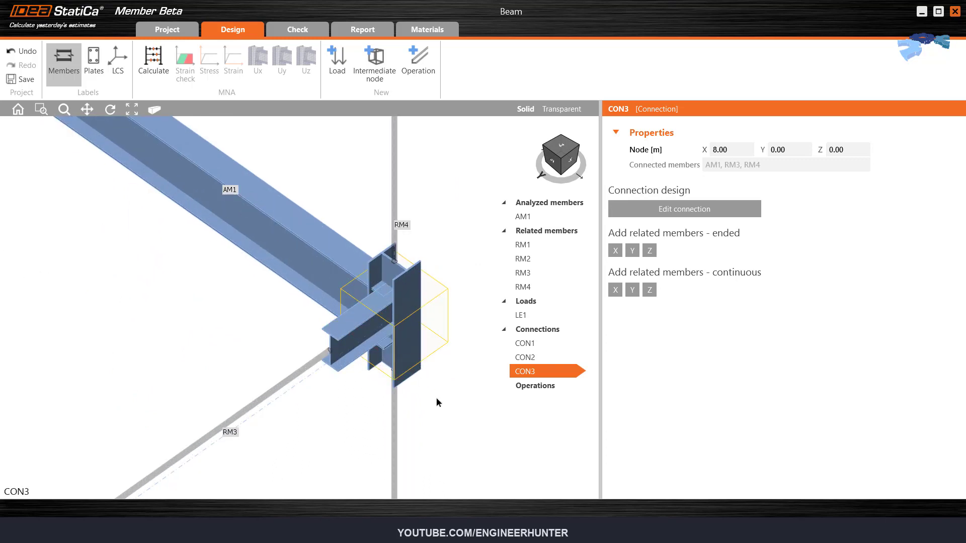
scroll(436, 402, down, 6)
scroll(285, 249, up, 6)
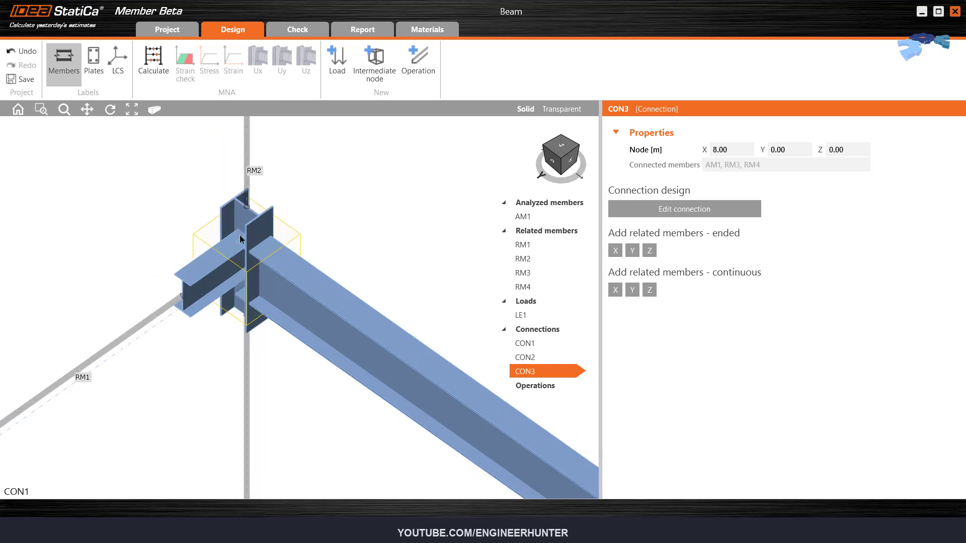
scroll(244, 248, down, 6)
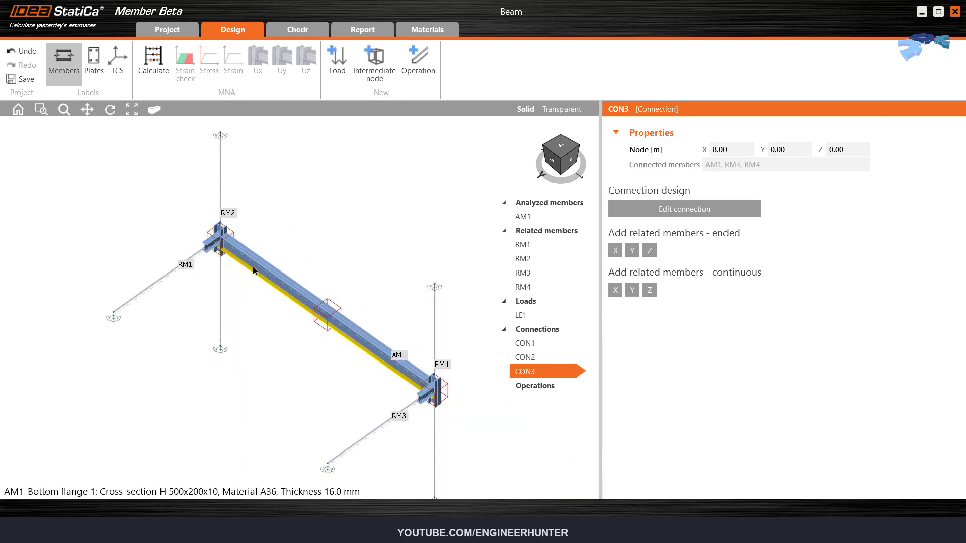
scroll(241, 225, up, 6)
click(323, 240)
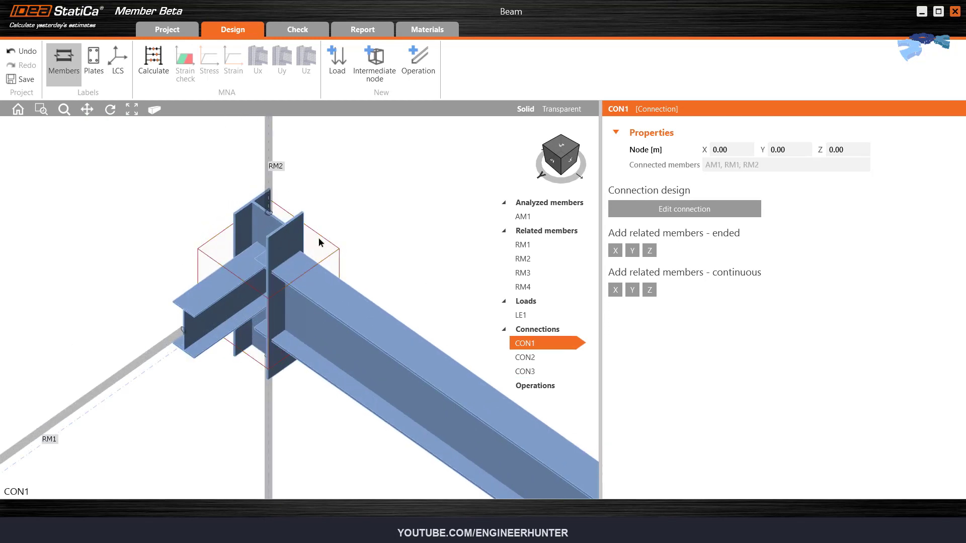
scroll(251, 246, down, 3)
scroll(266, 254, up, 3)
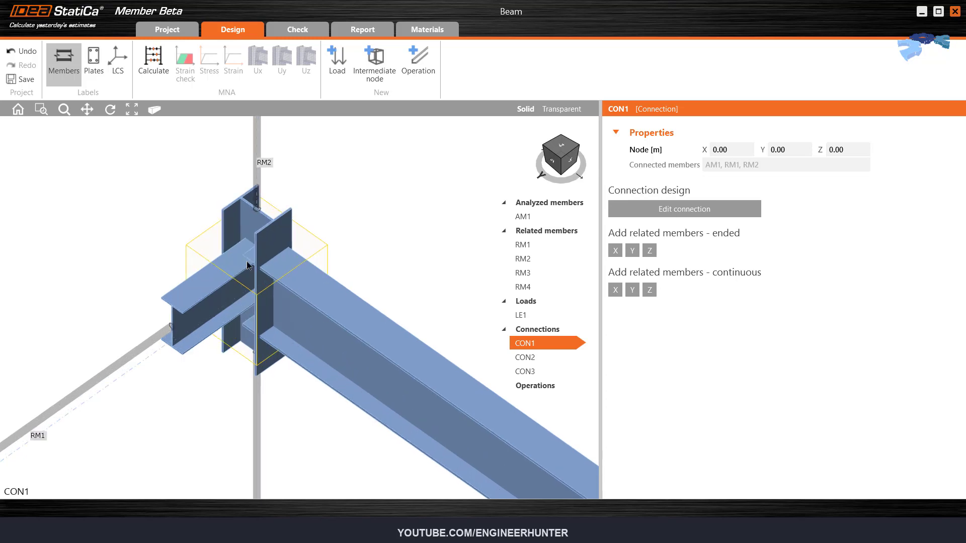
click(682, 206)
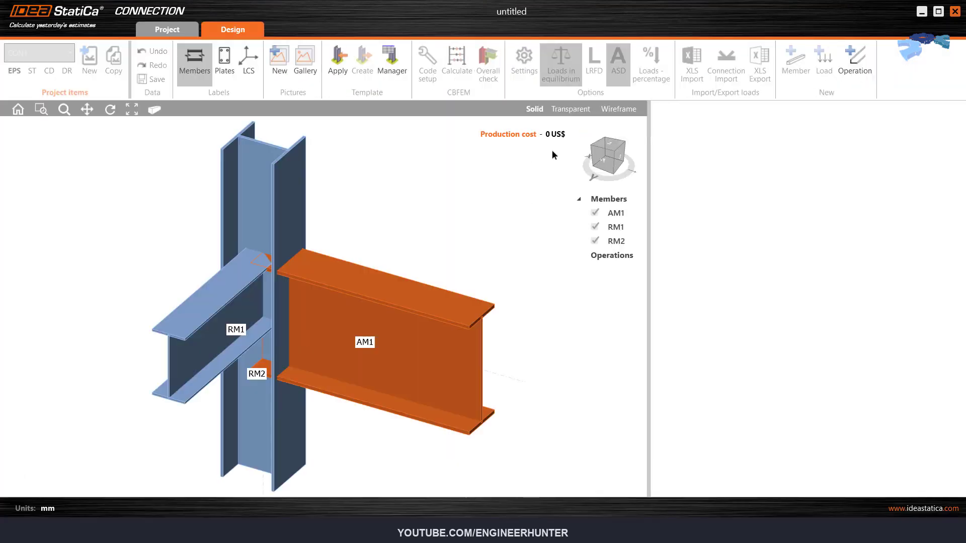
- Add an end plate operation to the connection using 20 A325M bolts
click(854, 63)
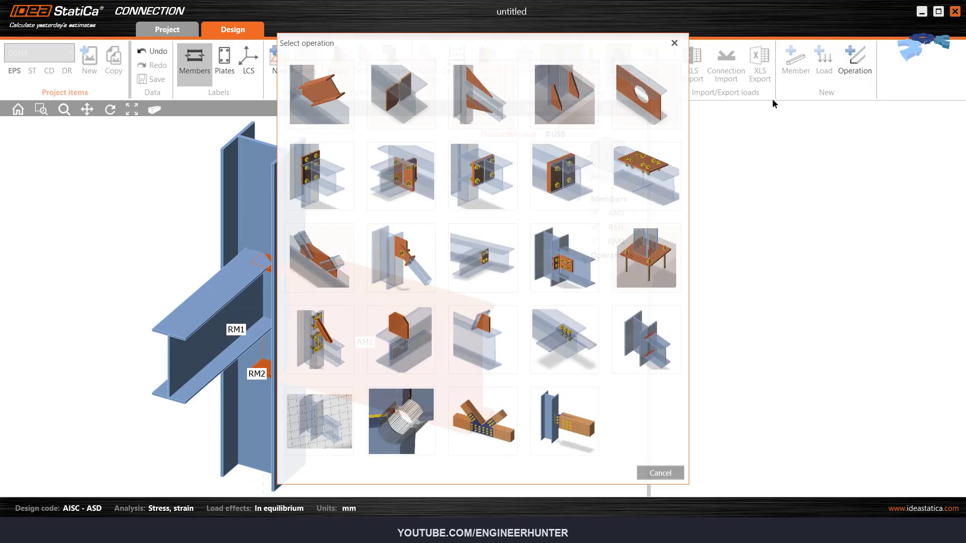
click(317, 161)
click(410, 99)
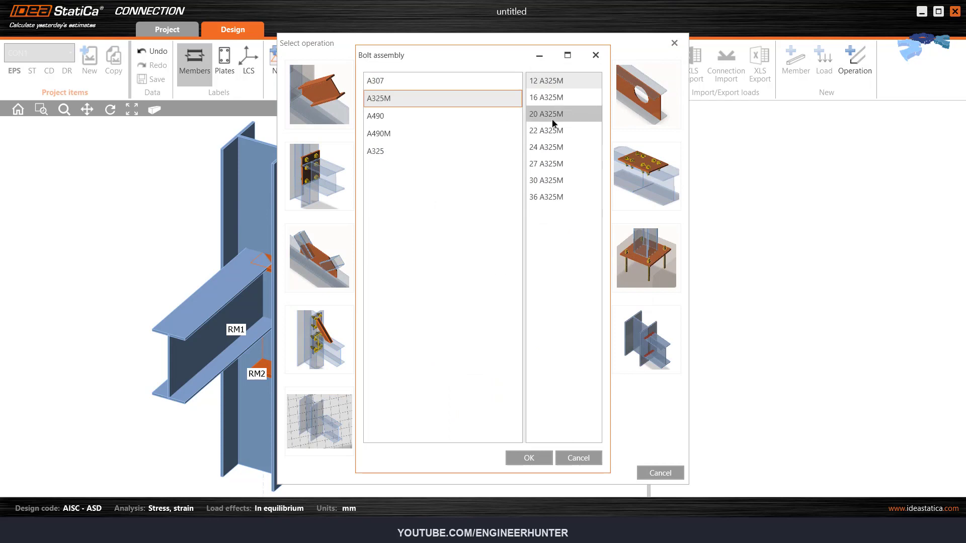
click(552, 117)
key(Return)
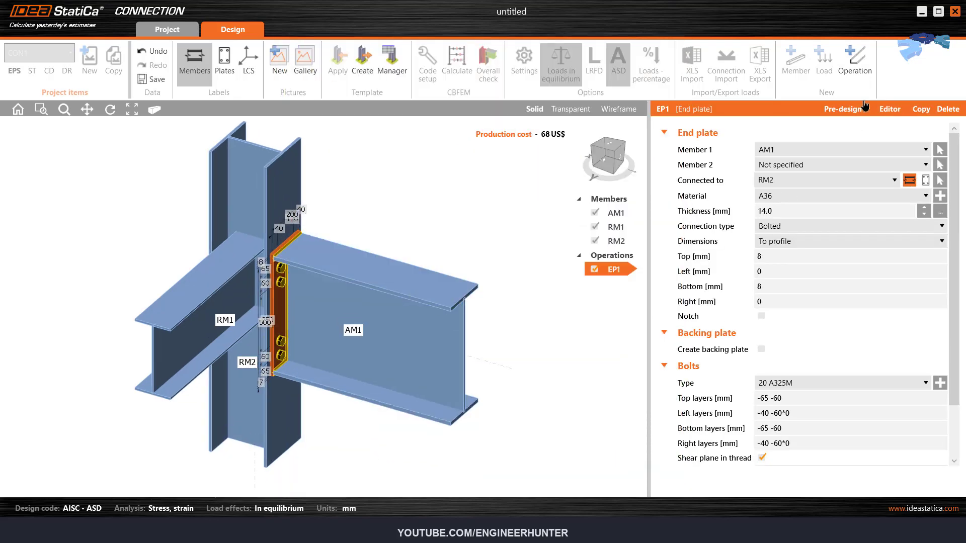
- Add a fin plate operation and assign it to member RM1
click(854, 59)
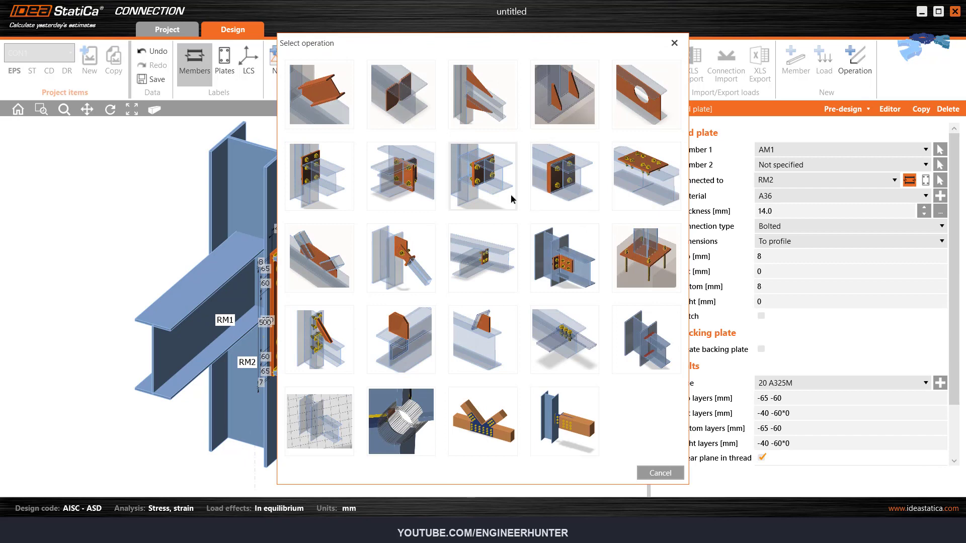
click(487, 273)
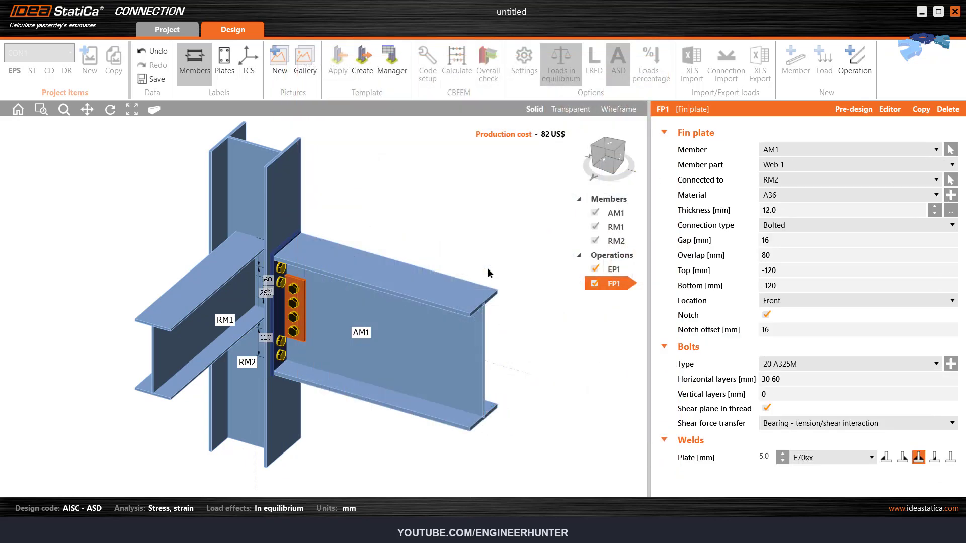
click(792, 151)
click(780, 185)
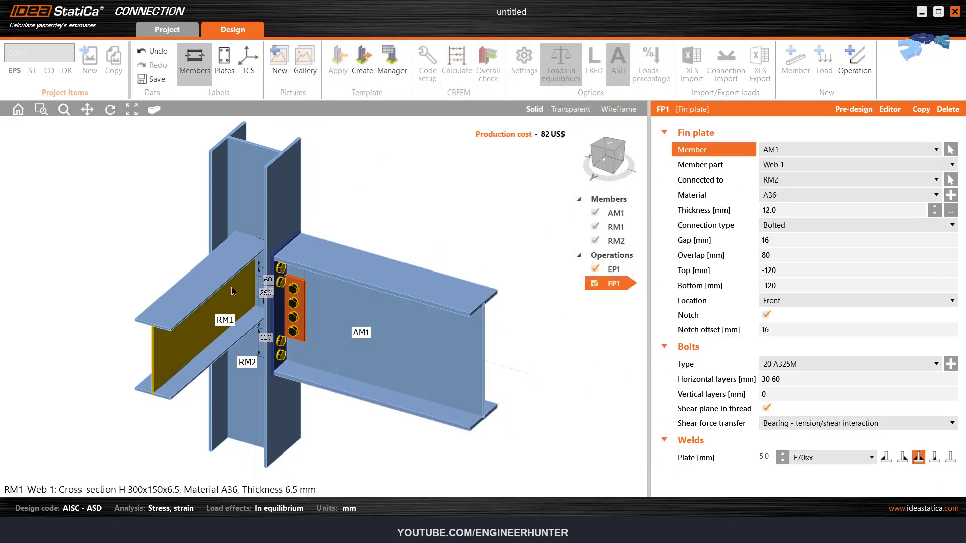
click(782, 151)
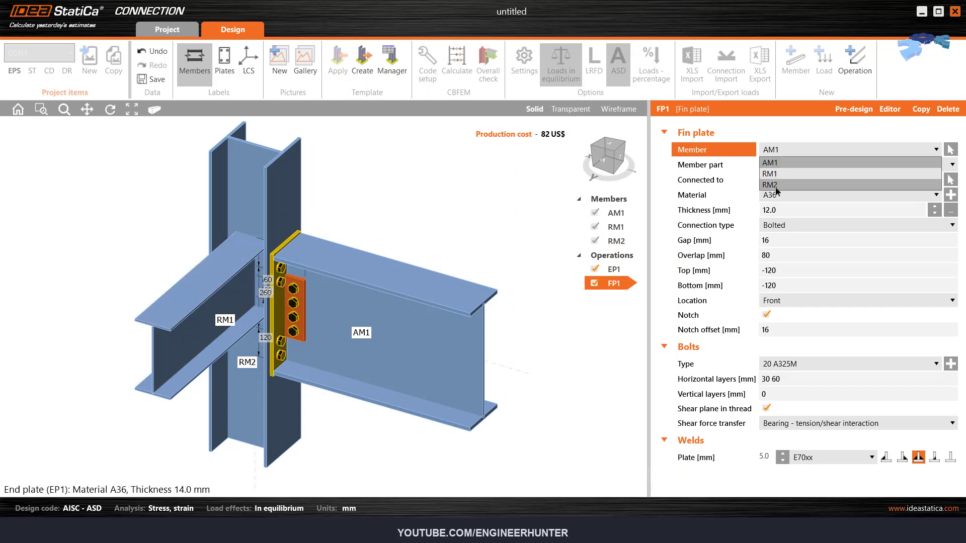
click(772, 173)
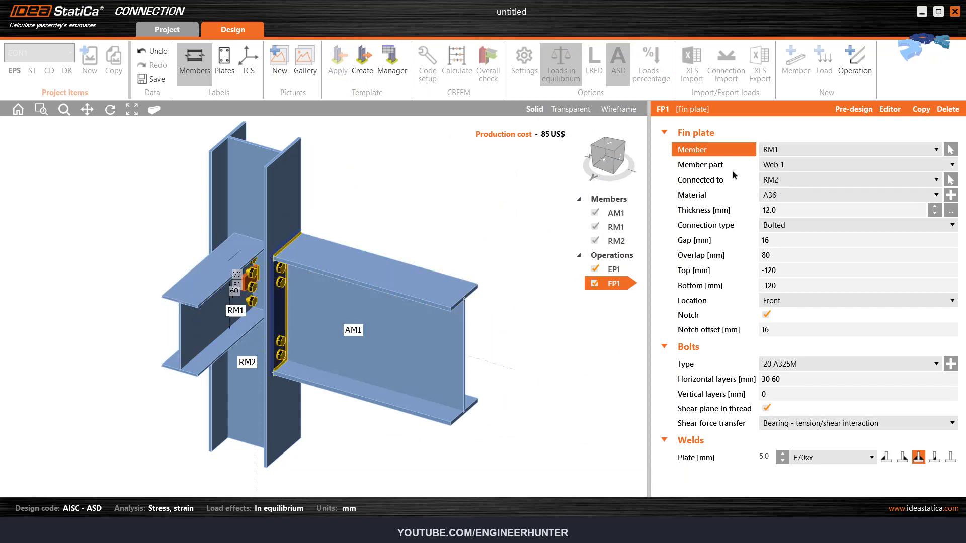
- Set the top and bottom offsets of fin plate FP1 to -20 mm each
click(785, 270)
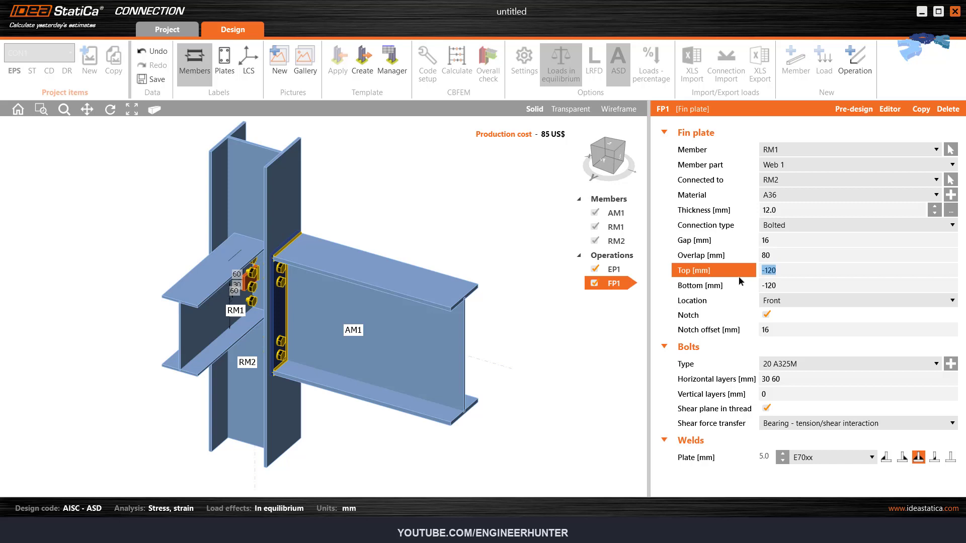
text(-20)
key(Tab)
text(-20)
key(Tab)
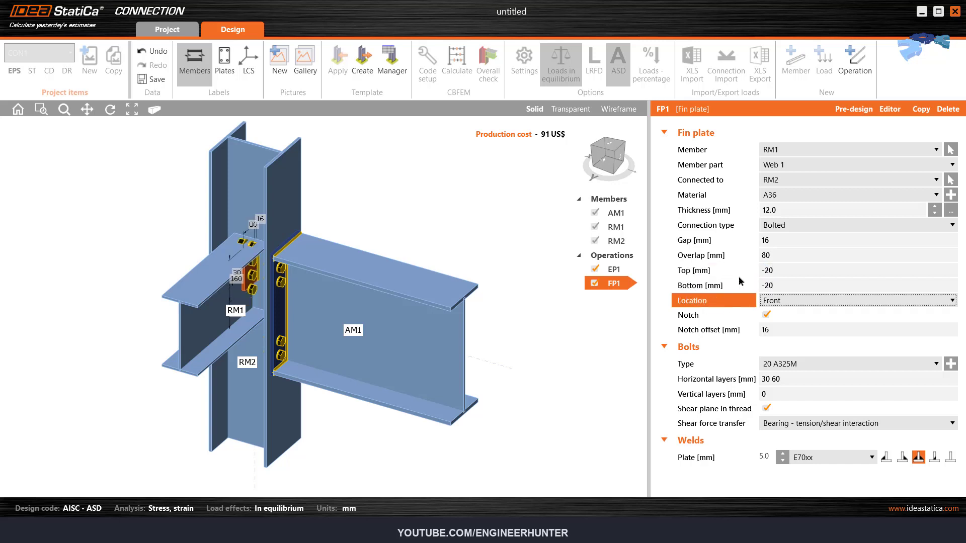
- Set the gap of fin plate FP1 to 130 mm and its overlap to 90 mm
click(796, 239)
text(130)
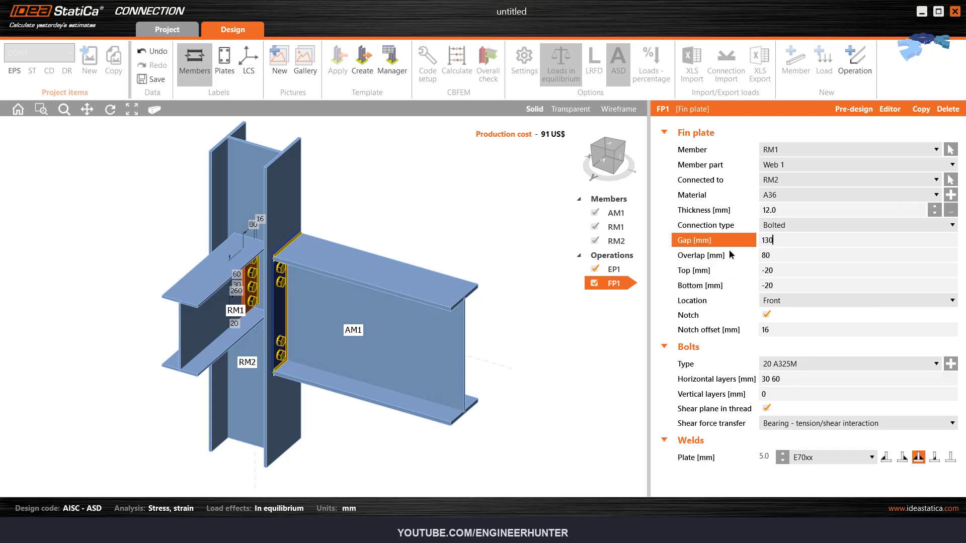
key(Tab)
key(Delete)
text(9)
key(Tab)
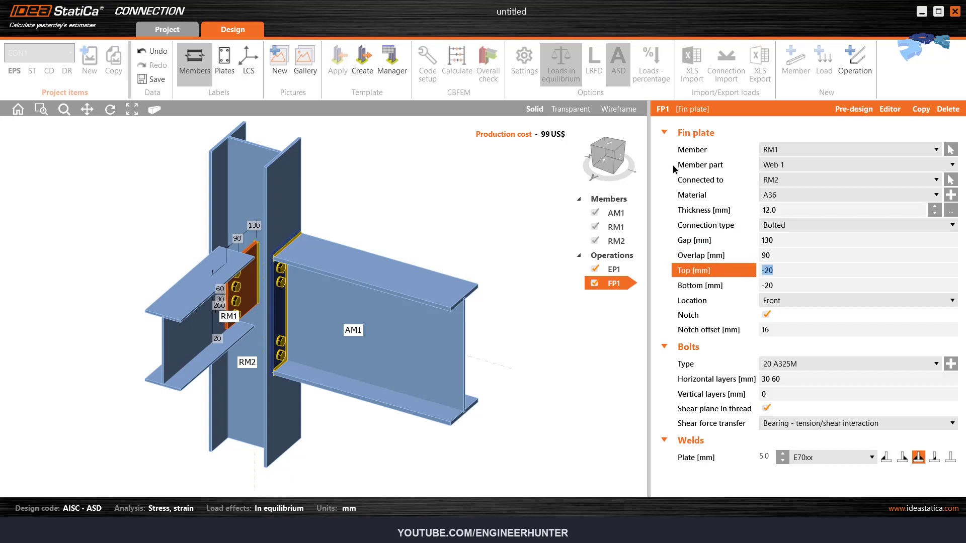
- Inspect the fin plate and end plate from the -X side in transparent display, then restore solid display
click(590, 119)
click(570, 109)
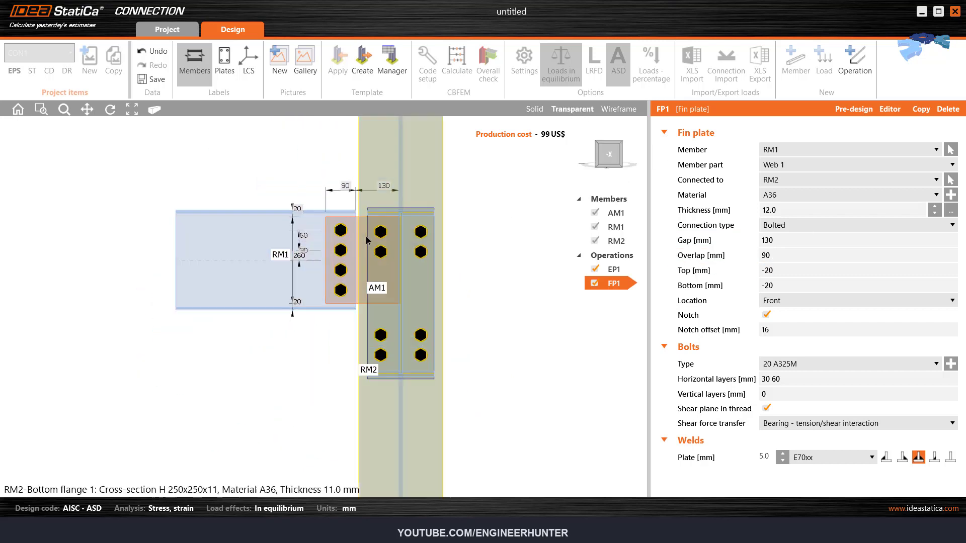
scroll(300, 221, up, 3)
scroll(299, 221, down, 2)
scroll(299, 221, down, 1)
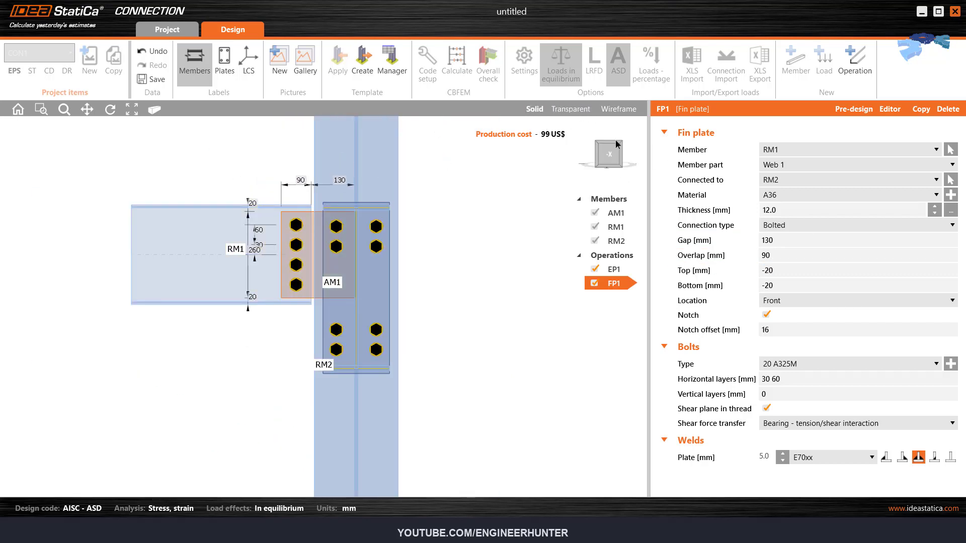
click(534, 108)
- Set the thickness of end plate EP1 on AM1 to 16 mm
click(381, 265)
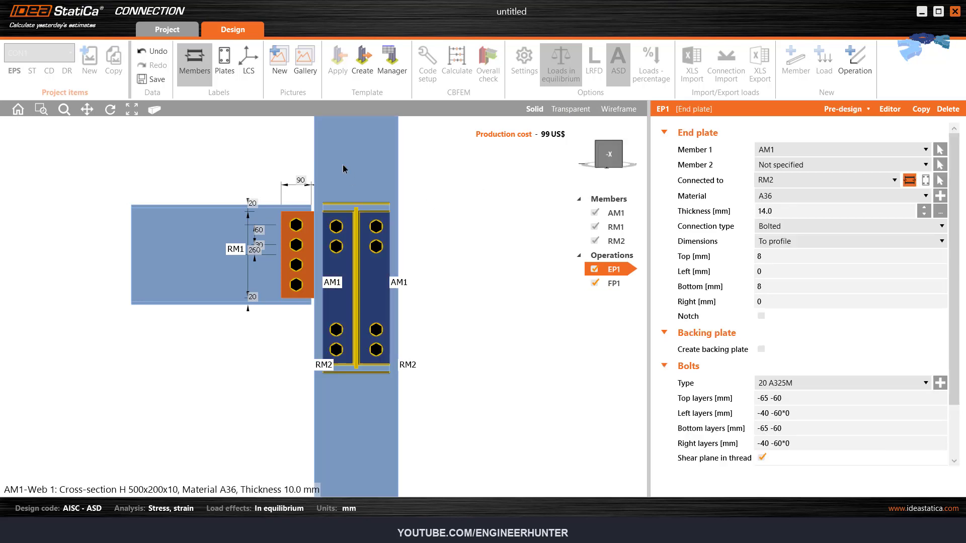
click(741, 217)
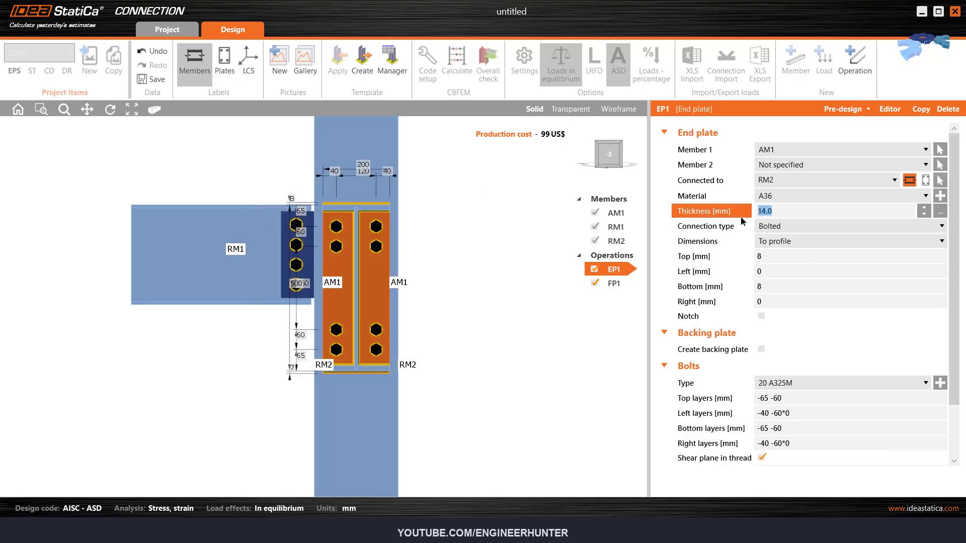
text(16)
key(Tab)
key(Tab)
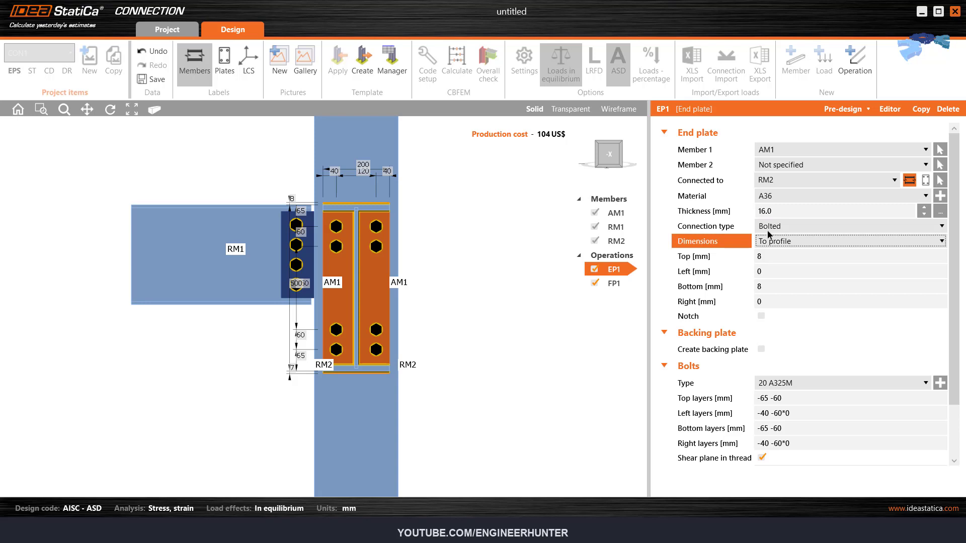
- Extend end plate EP1 by 100 mm at the top and 100 mm at the bottom
key(Tab)
text(100)
key(Tab)
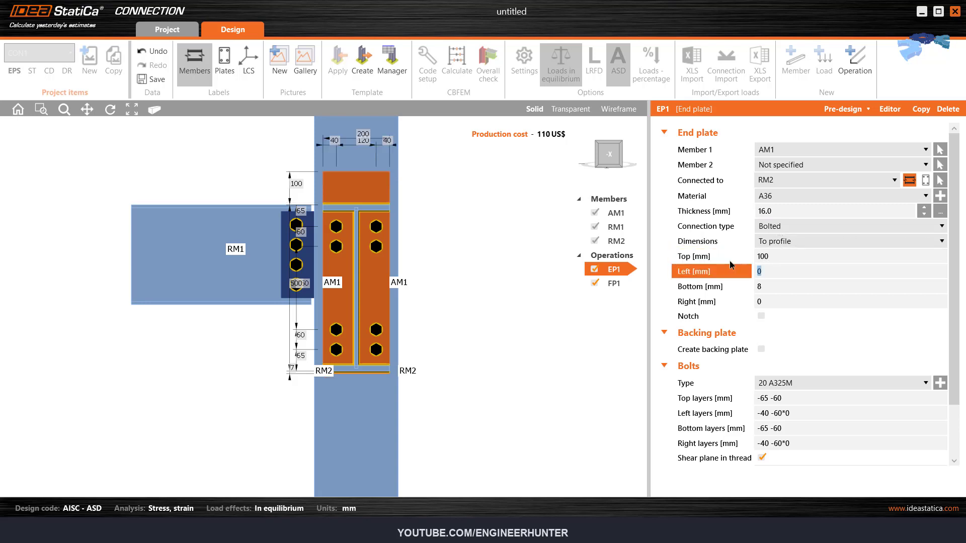
key(Tab)
text(100)
key(Tab)
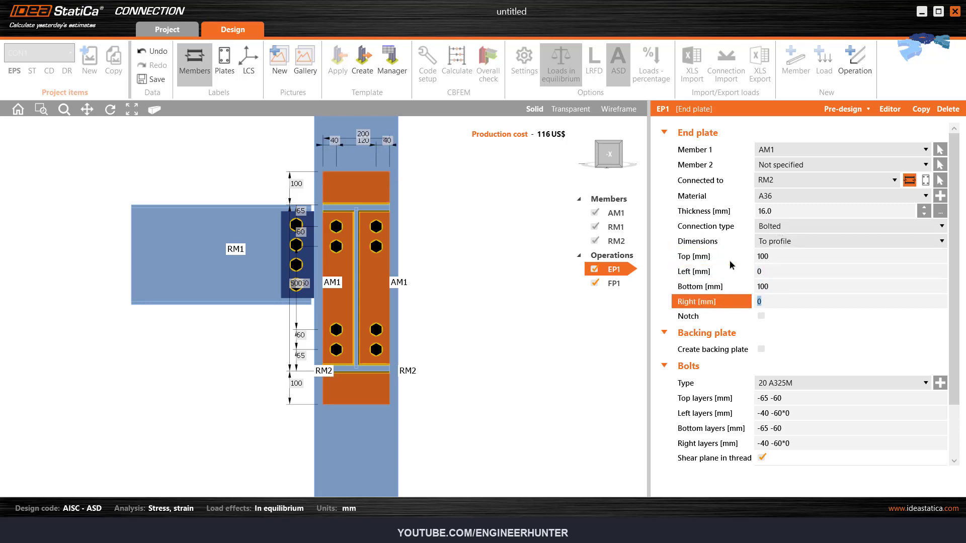
- Set the bolt layers of end plate EP1 to 50; -65 -100 at the top and -40 on the left
click(787, 398)
scroll(711, 386, down, 2)
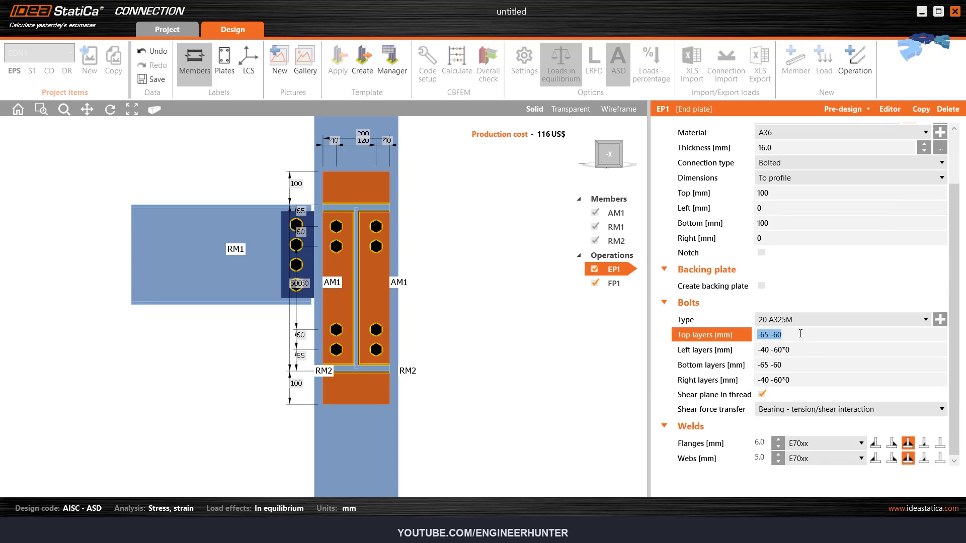
text(50; -65 -100)
key(Tab)
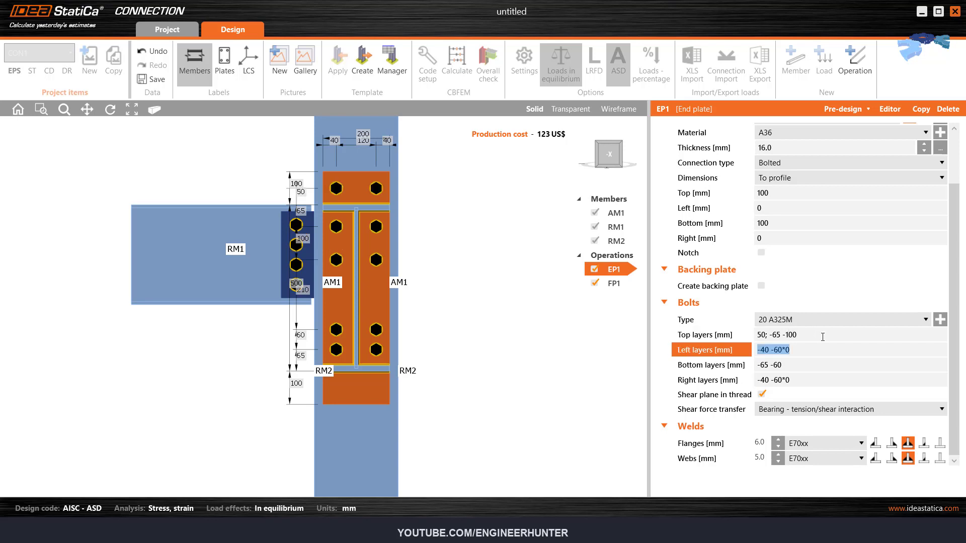
text(-40)
key(Tab)
- Copy the top bolt layers of EP1 to its bottom layers and set the right layers to -40
drag(822, 336, 733, 338)
key(ctrl+c)
click(785, 365)
key(ctrl+v)
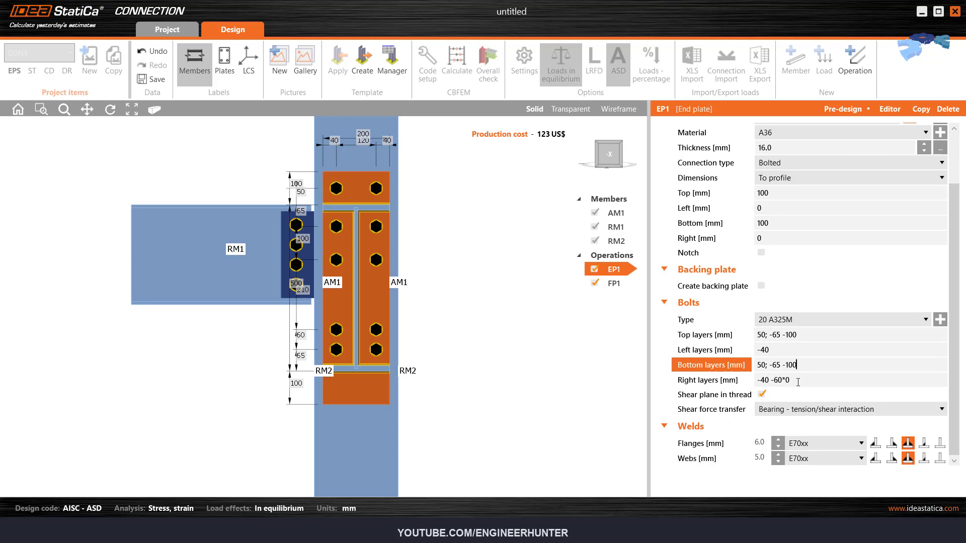
key(Tab)
text(-4)
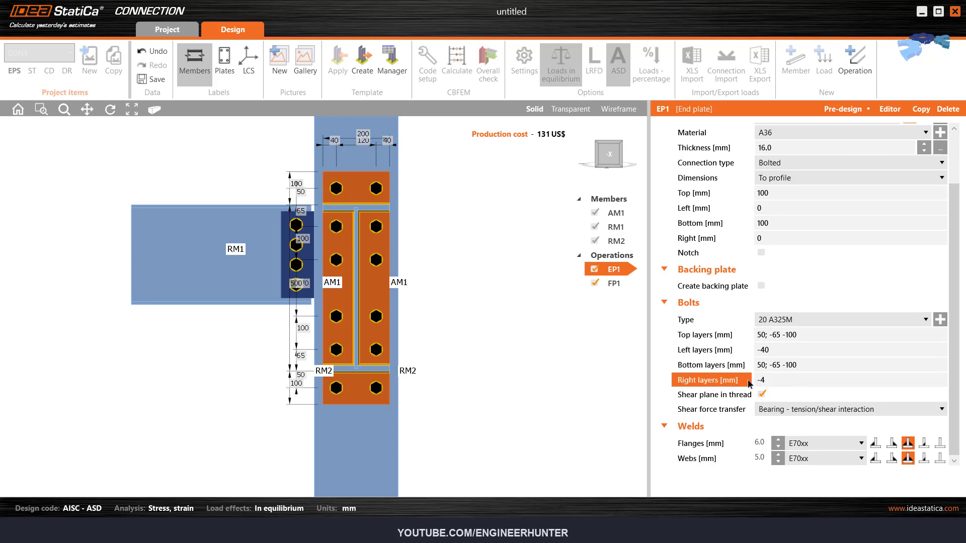
text(0)
key(Tab)
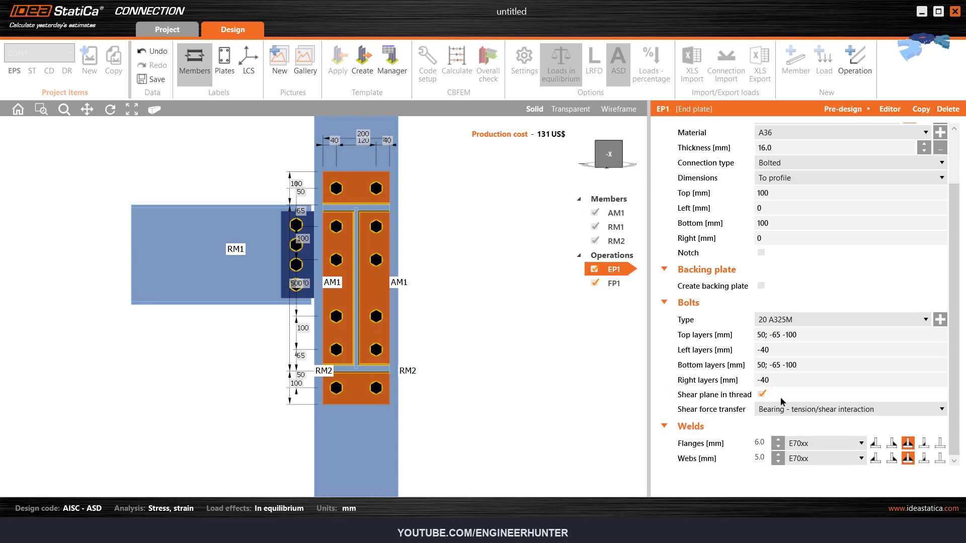
- Edit the flange and web weld sizes of end plate EP1 and confirm the plate weld size of fin plate FP1
click(760, 444)
click(763, 457)
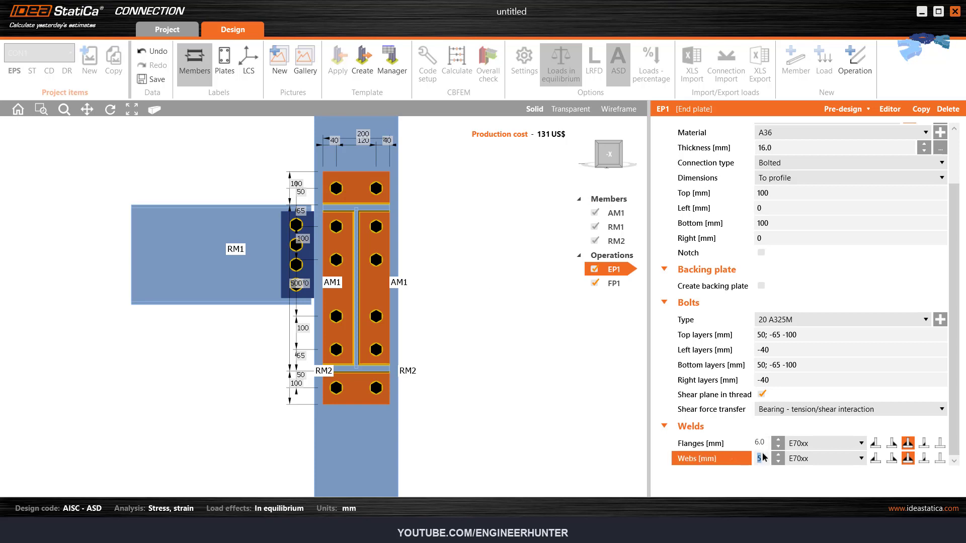
click(762, 443)
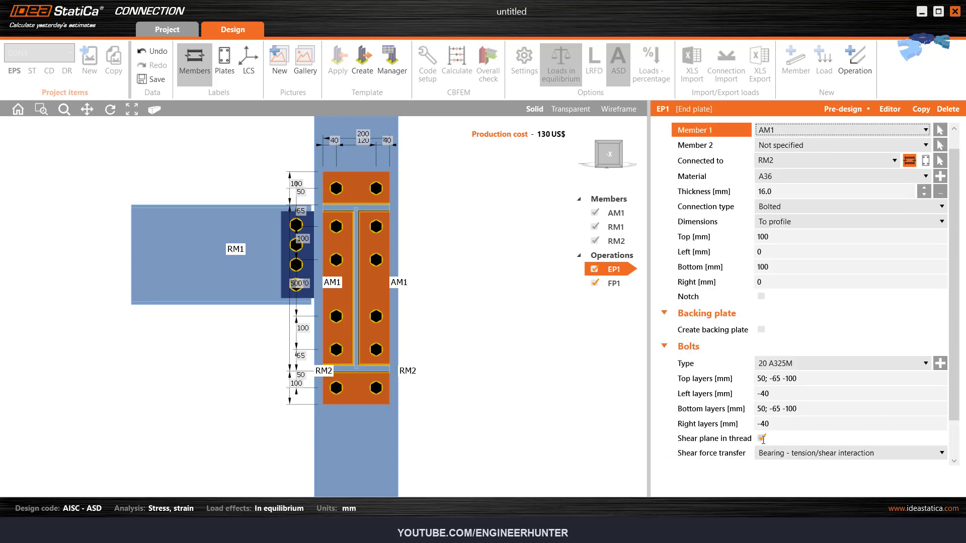
click(616, 281)
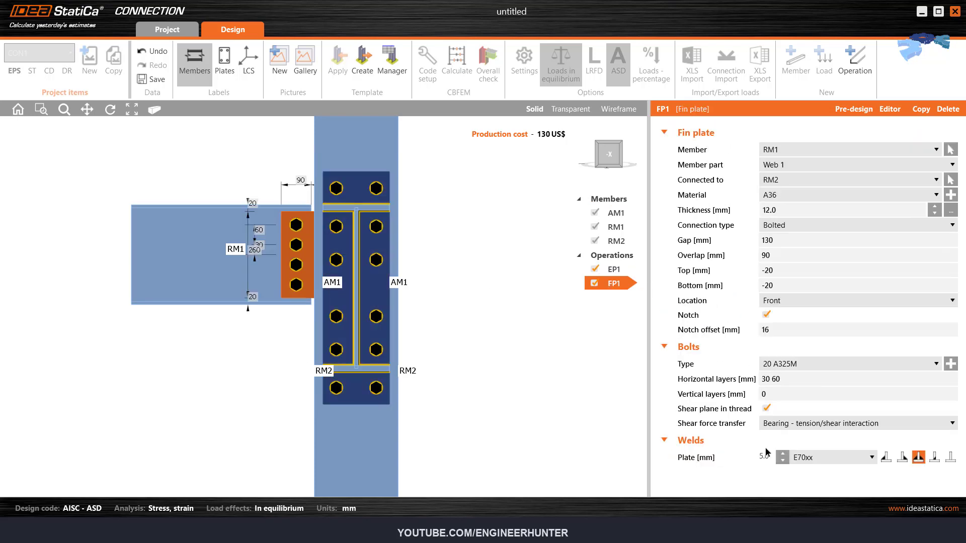
click(716, 438)
click(765, 457)
key(Return)
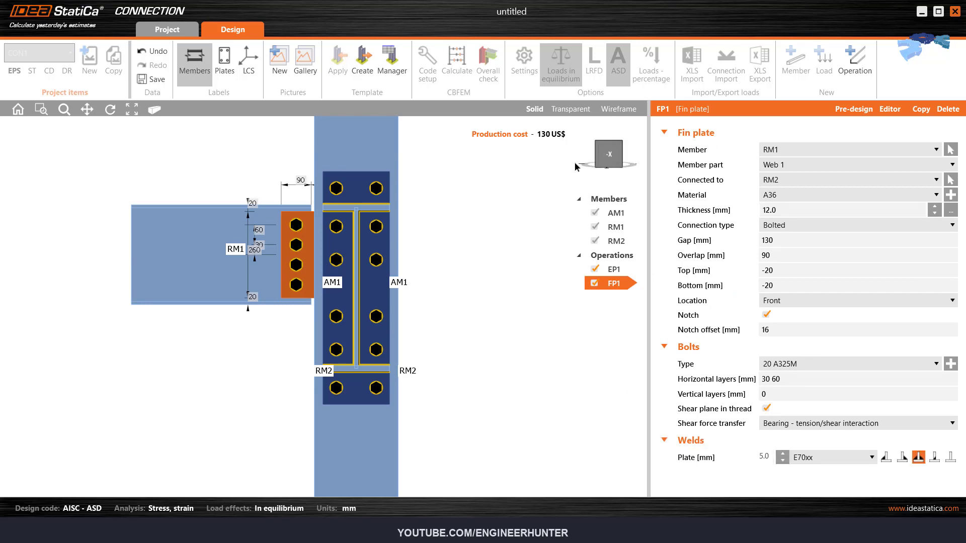
- Add stiffeners on column RM2 related to beam AM1, with a thickness of 6 mm
click(595, 147)
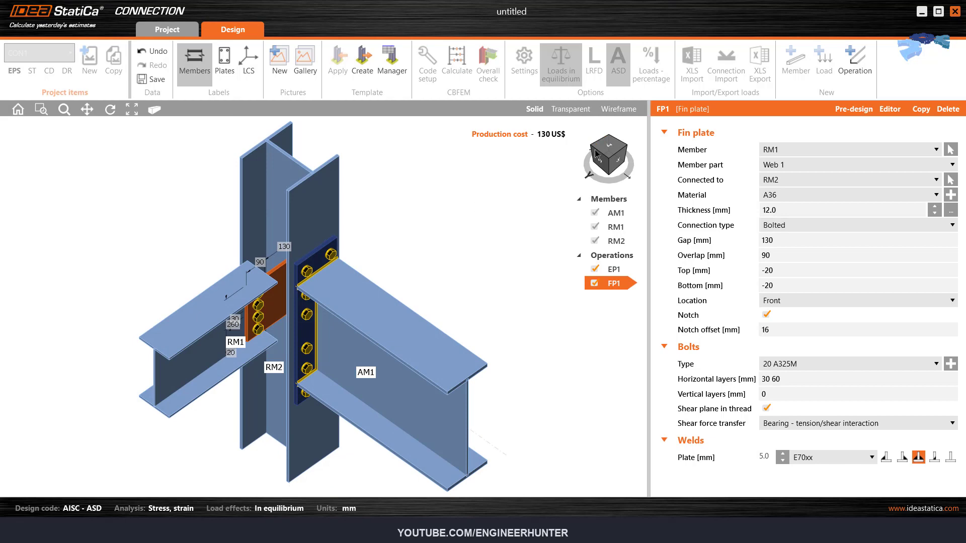
mouse_move(608, 164)
mouse_down()
mouse_move(591, 153)
mouse_move(616, 162)
mouse_up()
click(617, 162)
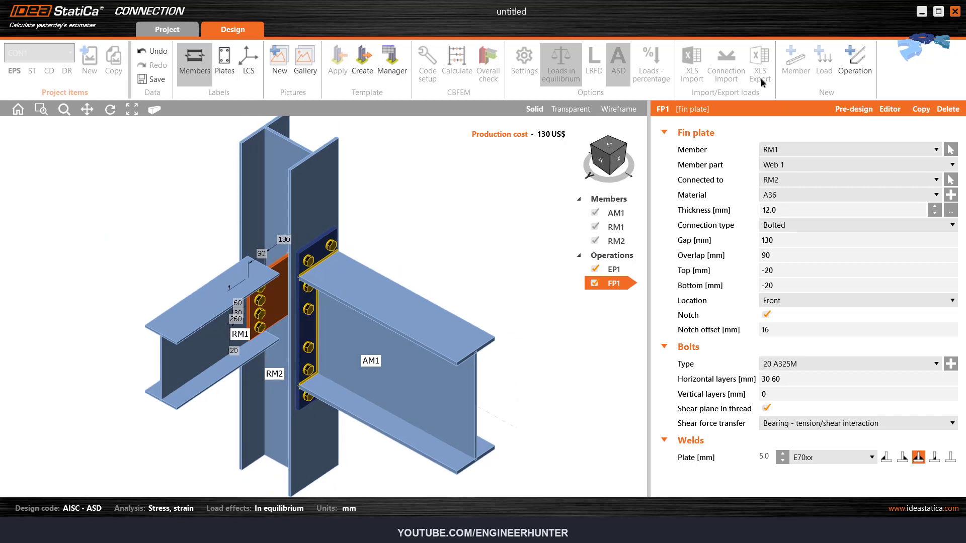
click(855, 60)
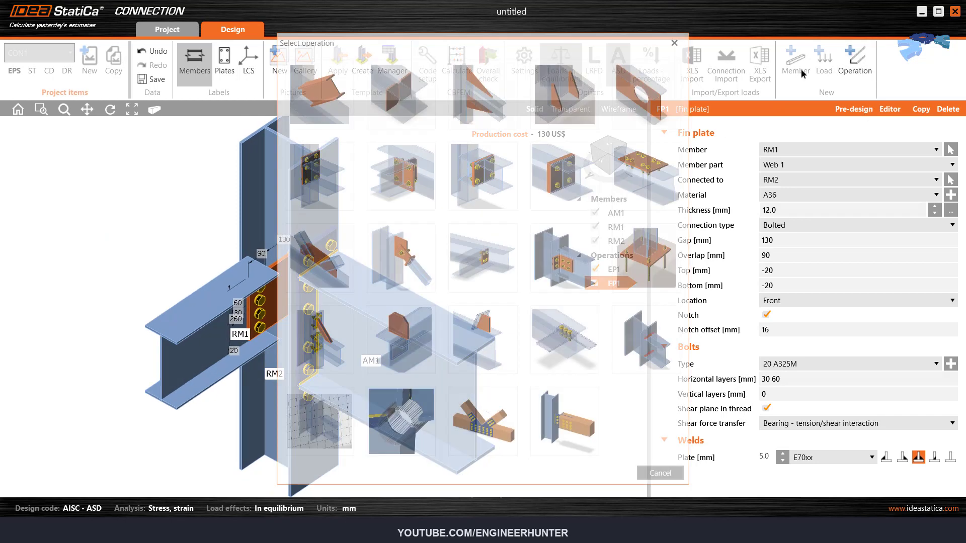
click(423, 103)
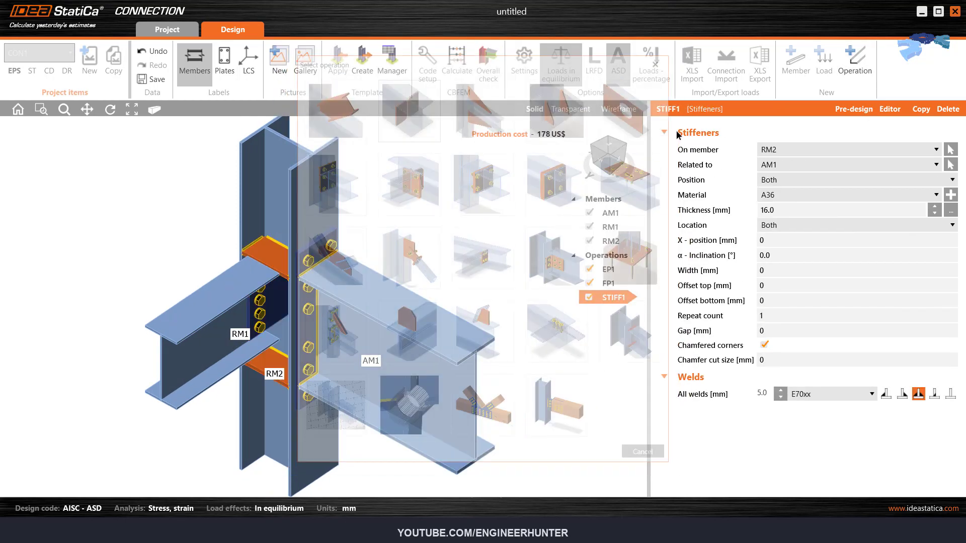
click(737, 215)
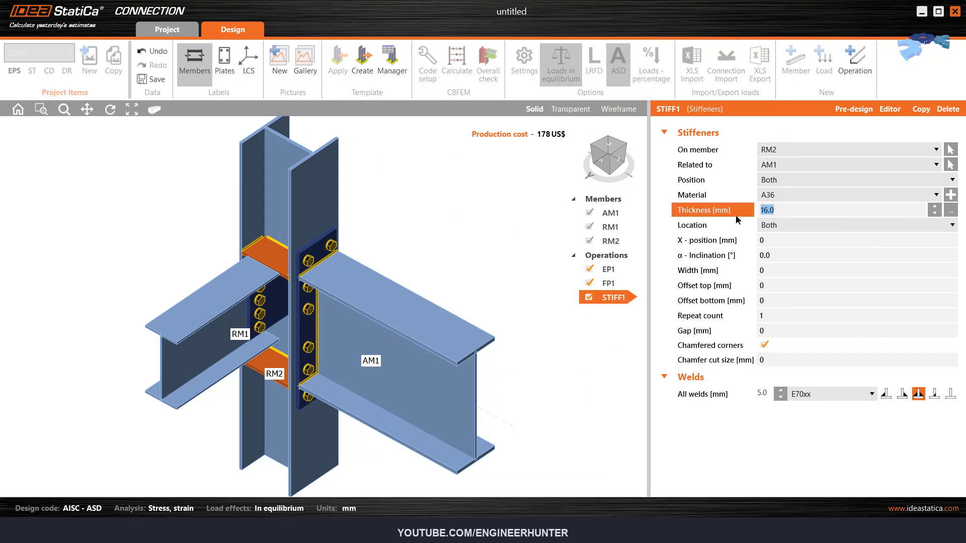
text(6)
key(Tab)
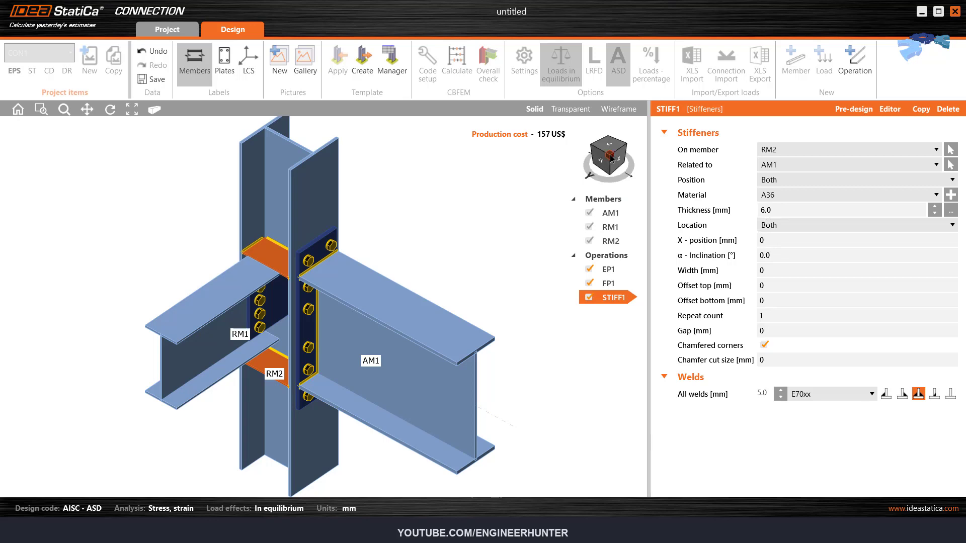
- Inspect the stiffened joint from the side, return to the Member model and examine both ends of beam AM1
drag(611, 157, 625, 151)
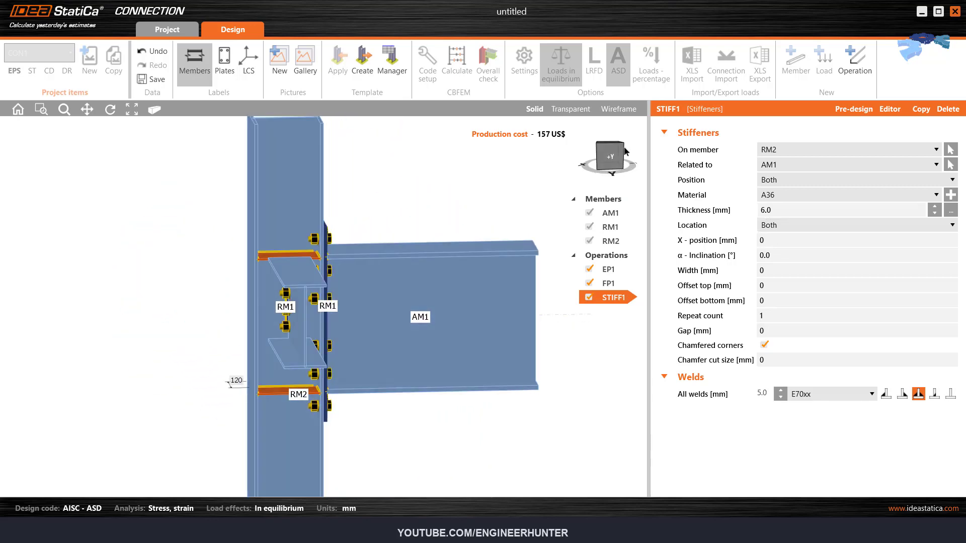
click(625, 150)
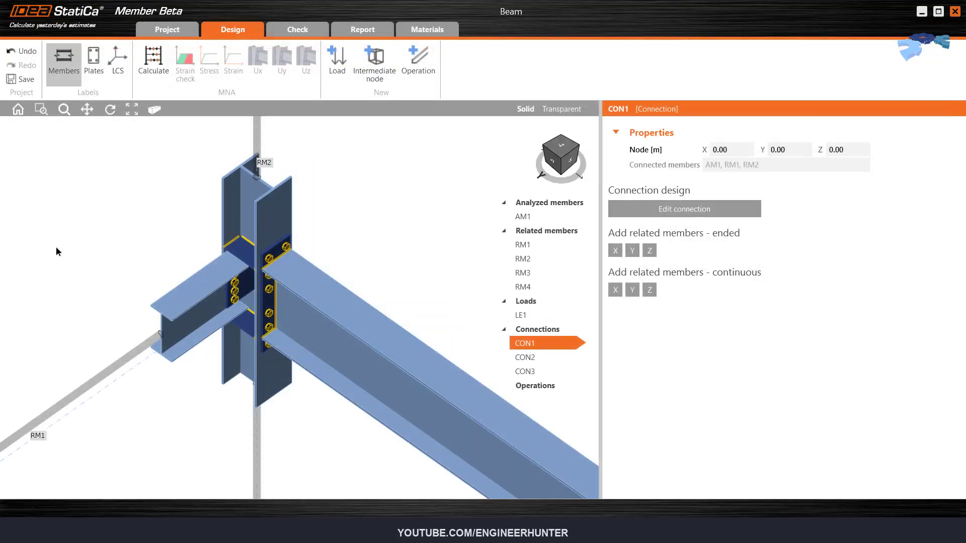
scroll(52, 177, down, 3)
scroll(119, 270, up, 3)
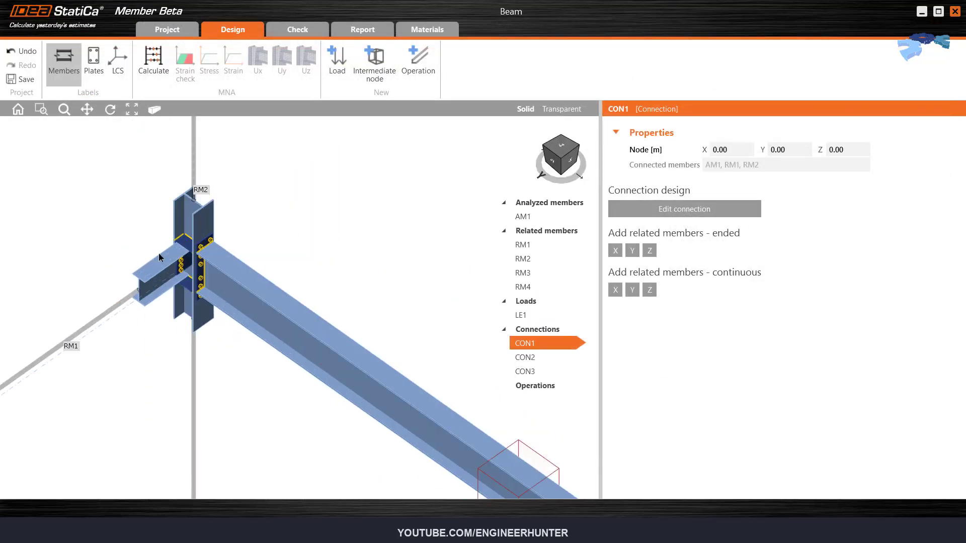
scroll(285, 224, down, 3)
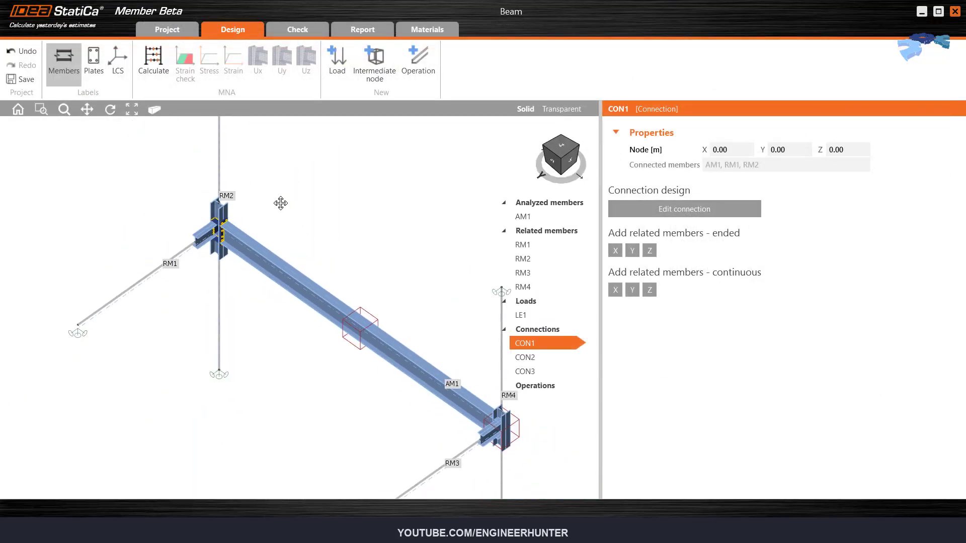
click(563, 149)
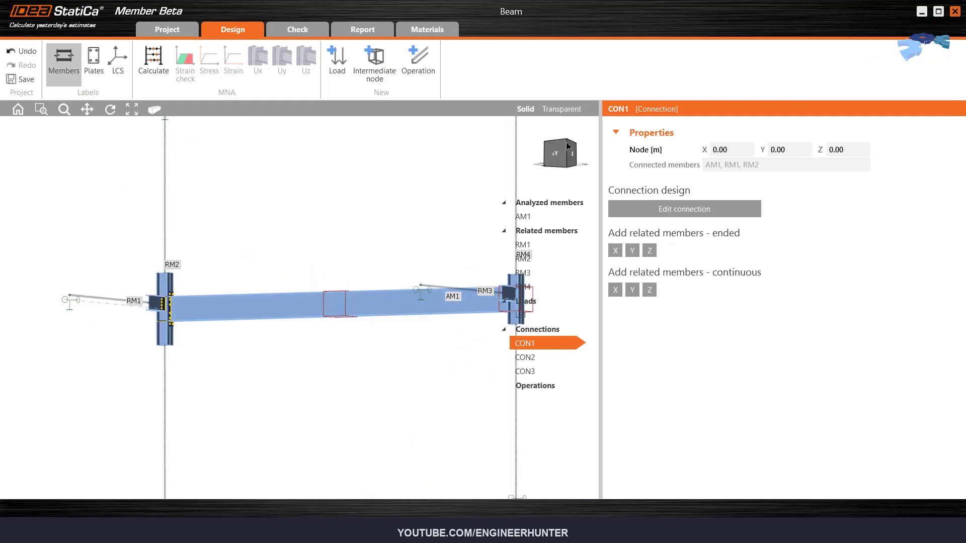
scroll(115, 327, down, 2)
scroll(367, 323, up, 5)
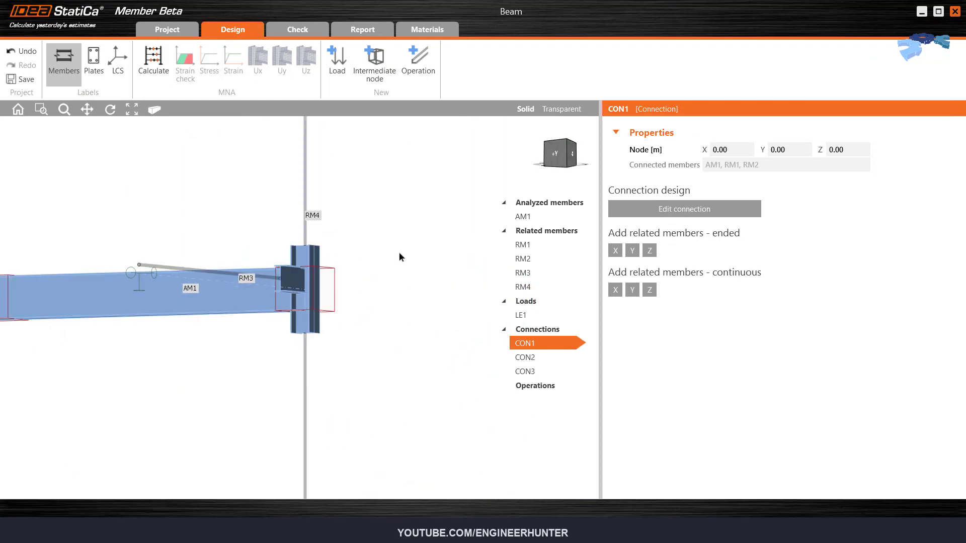
scroll(382, 357, down, 2)
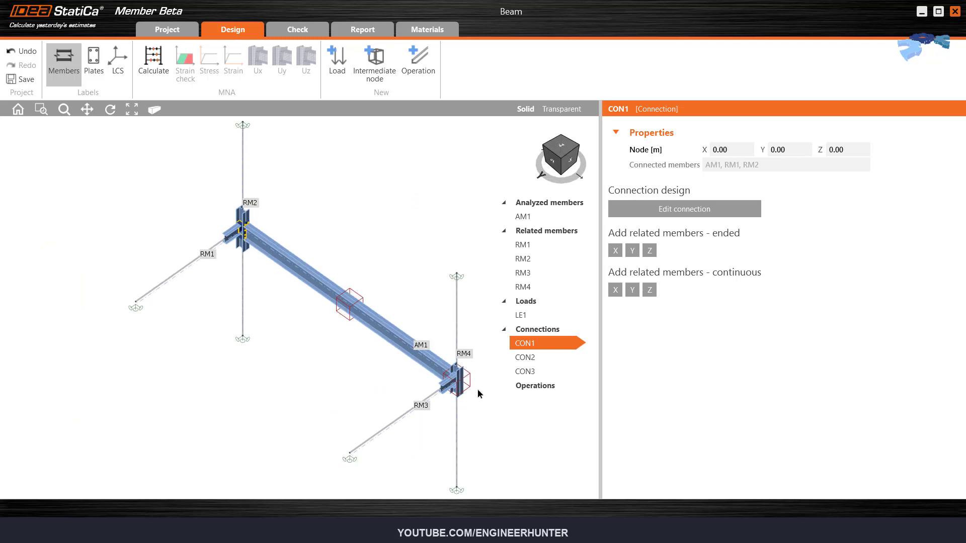
- Open the connection at column RM4 for editing and add an end plate joining AM1 to RM4
scroll(477, 388, up, 6)
click(437, 369)
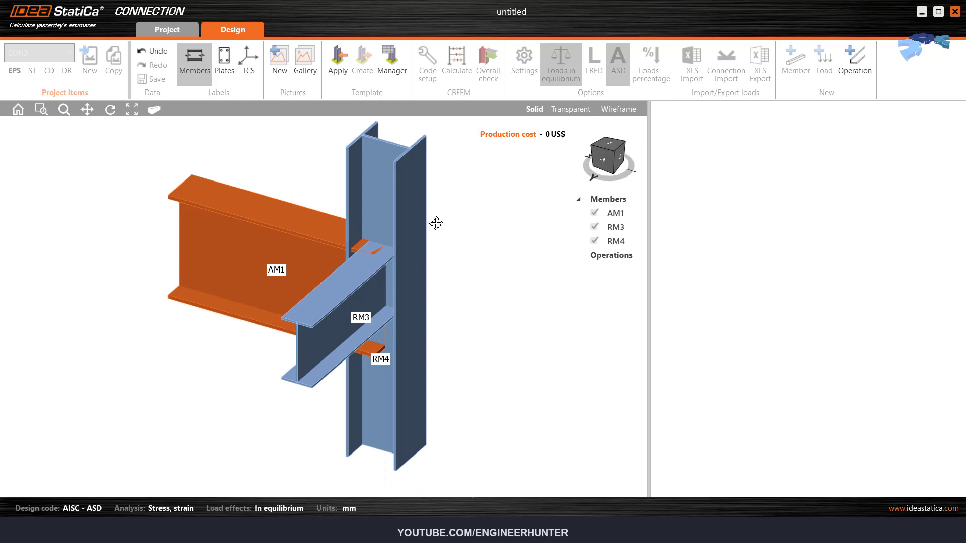
click(868, 77)
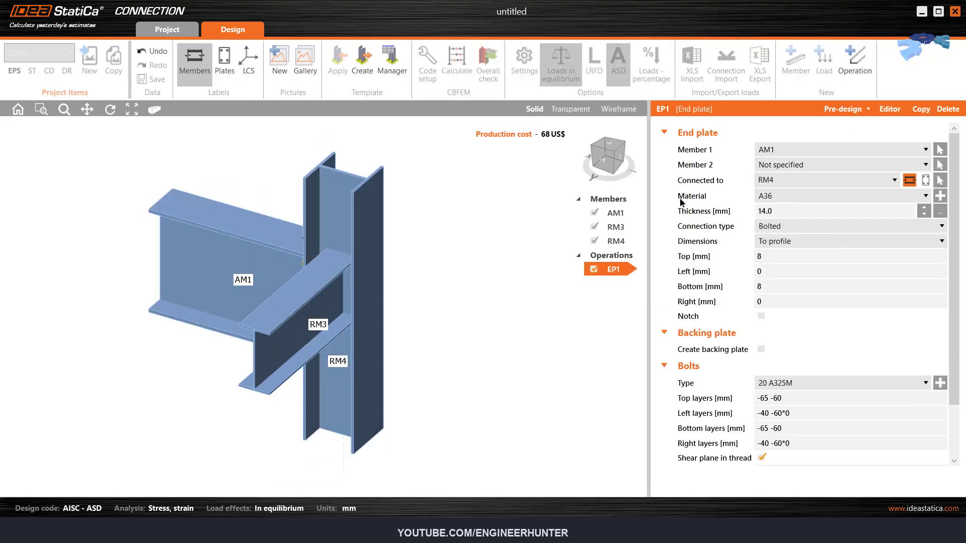
- Add a fin plate and assign it to member RM3, connected to RM4
click(845, 68)
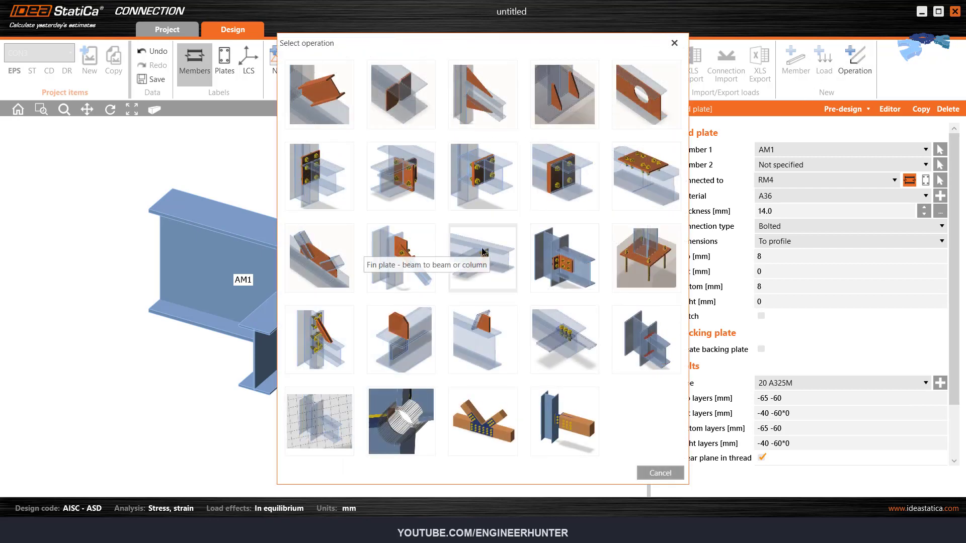
click(482, 262)
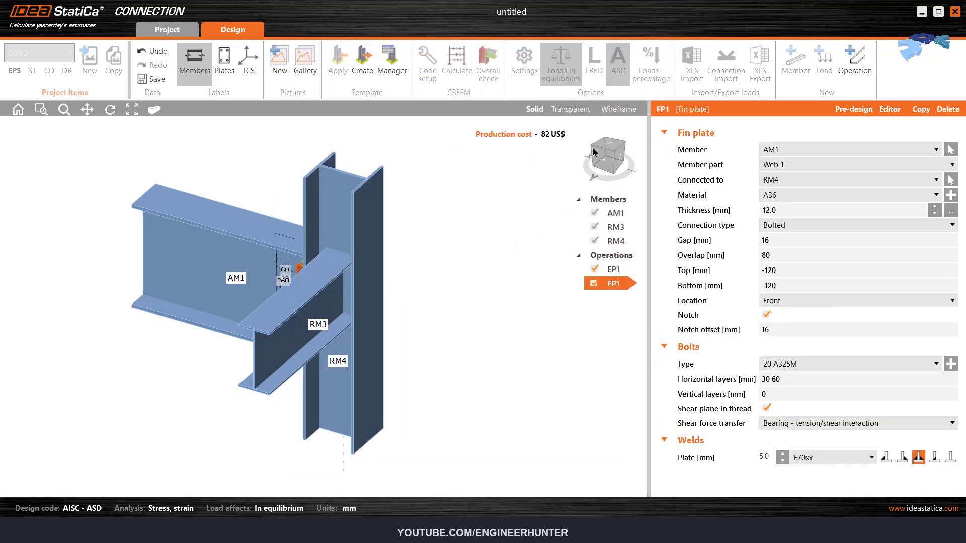
click(600, 159)
click(786, 150)
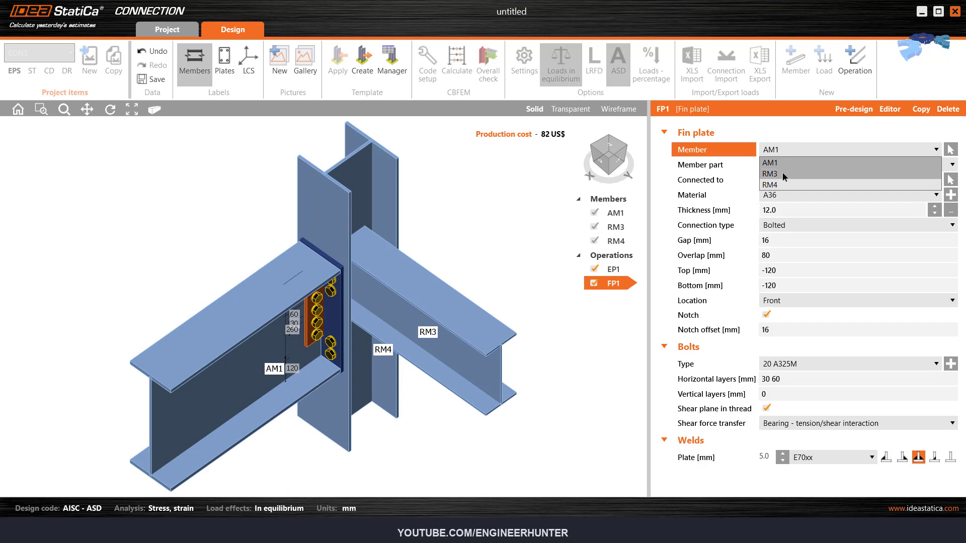
click(782, 174)
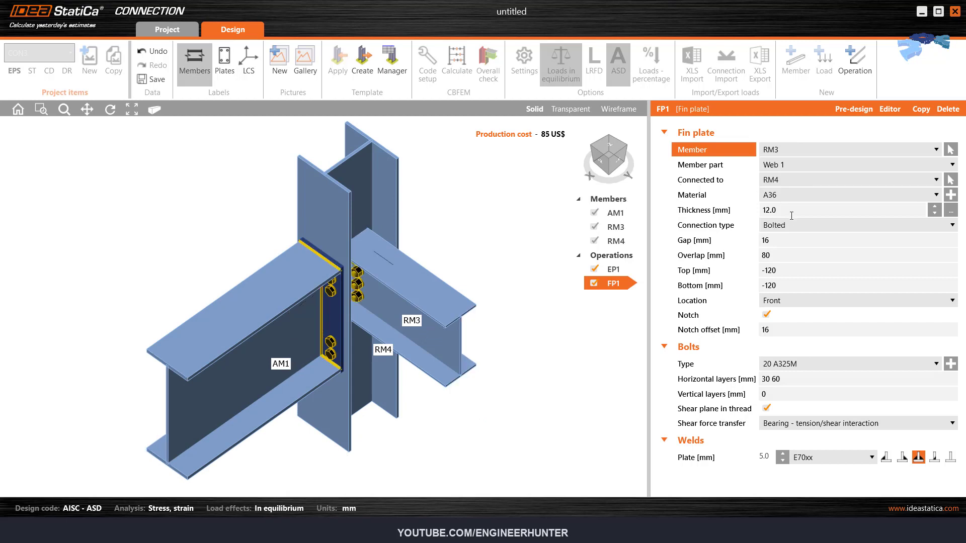
- Set fin plate FP1 to a 130 mm gap and 90 mm overlap, with top and bottom offsets of -20 mm
click(770, 245)
text(1309)
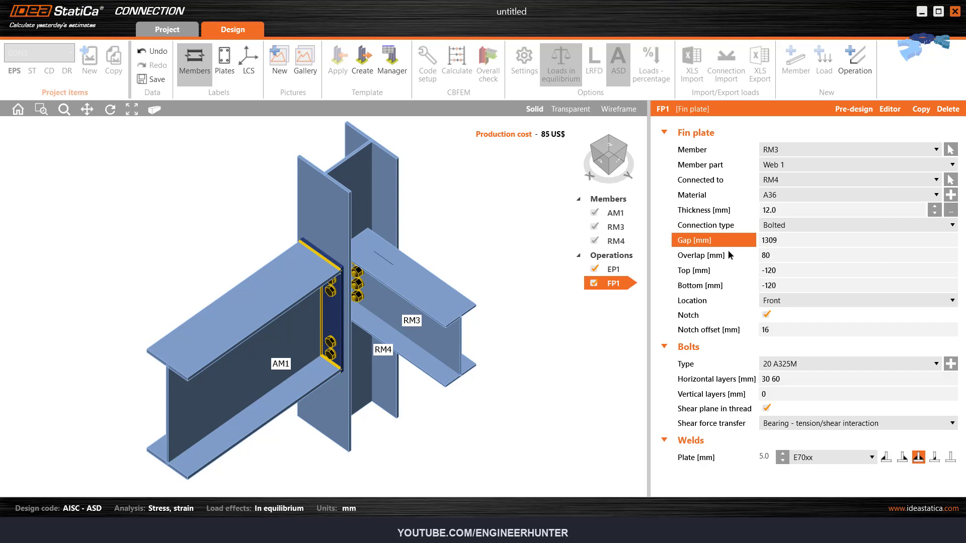
key(BackSpace)
key(Tab)
text(90)
key(Tab)
text(-20)
key(Tab)
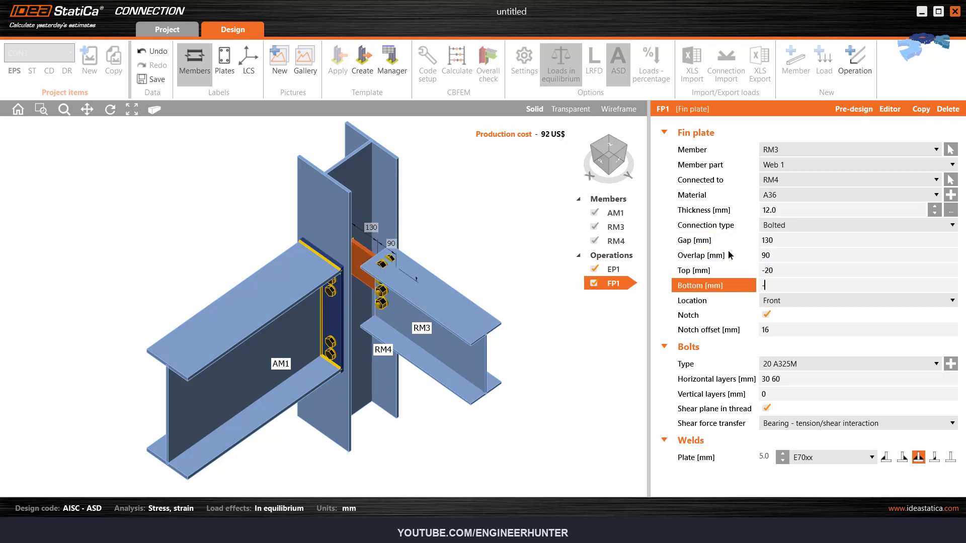
text(-20)
key(Tab)
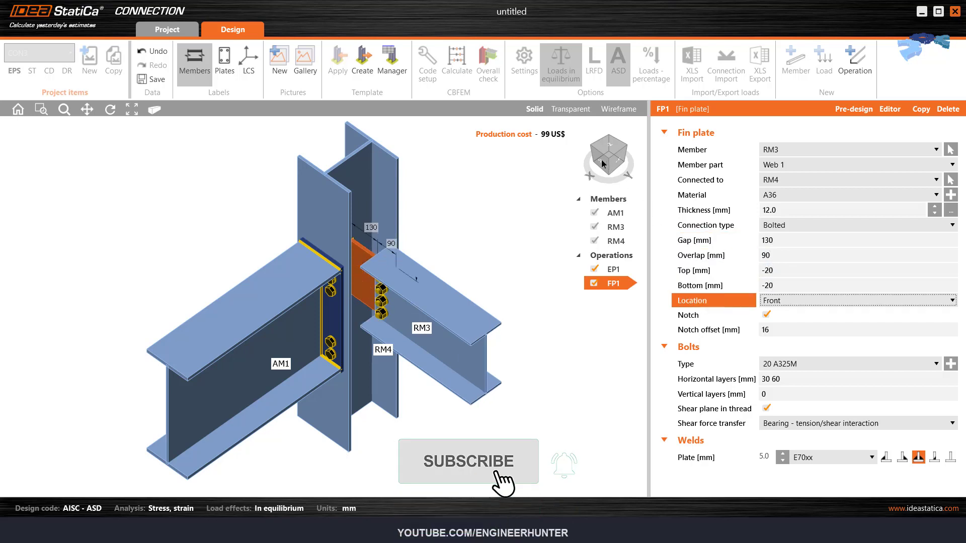
- Select the end plate on AM1 and set its top and bottom extensions to 100 mm each
click(336, 313)
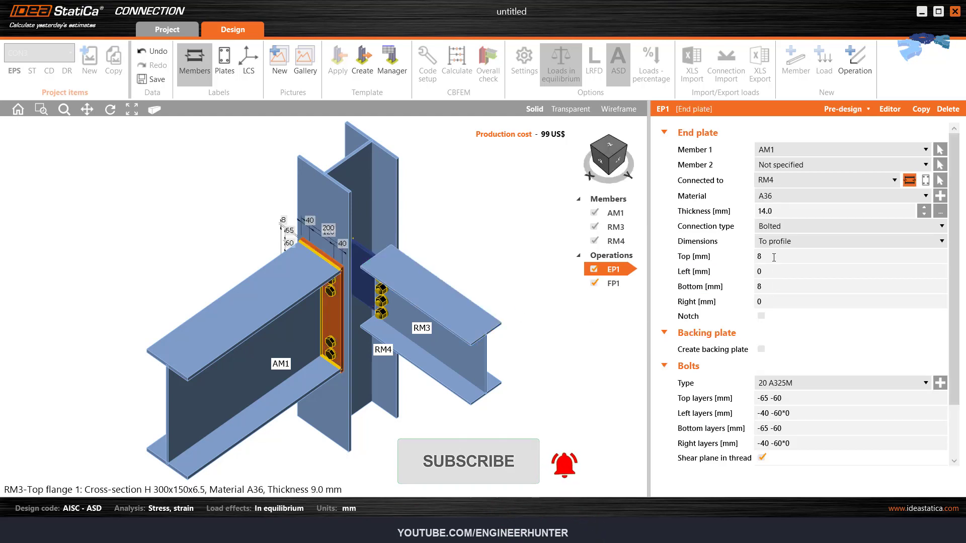
click(737, 257)
text(100)
key(Tab)
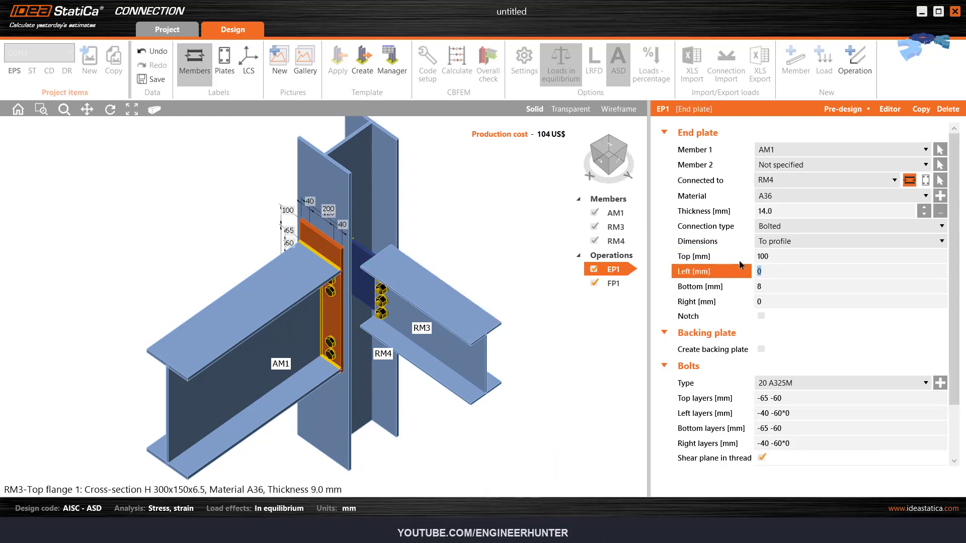
key(Tab)
text(100)
key(Tab)
- Set the thickness of the end plate between AM1 and RM4 to 16 mm
scroll(737, 261, down, 1)
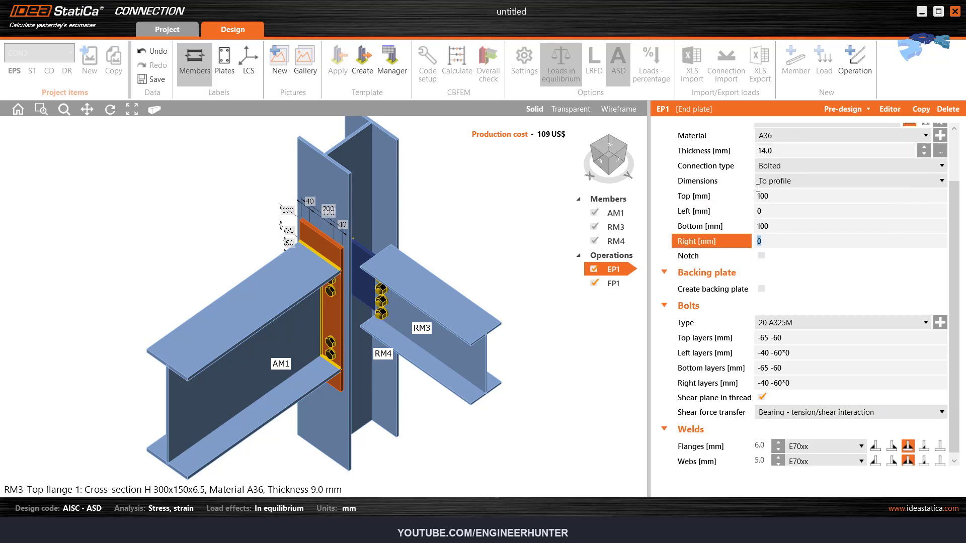
click(732, 153)
text(16)
key(Tab)
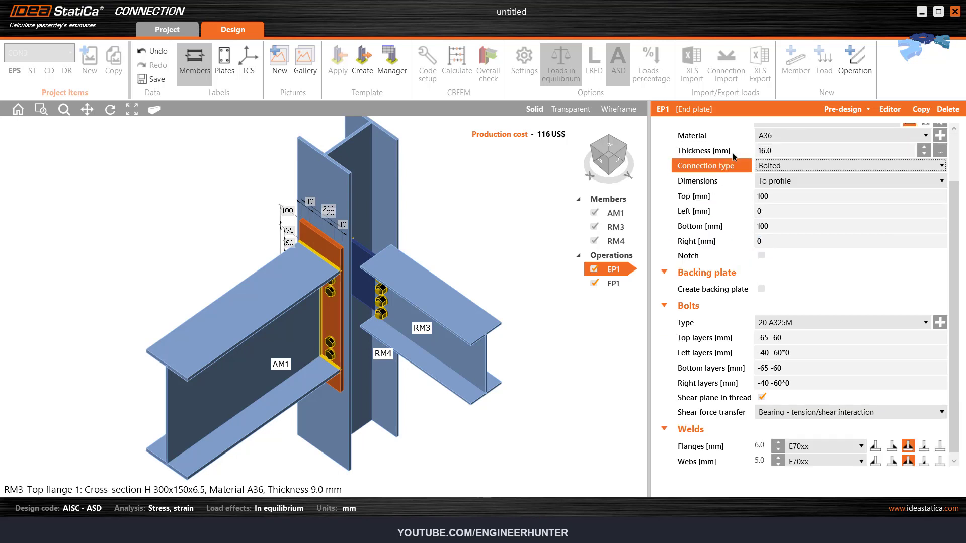
- Set the end plate's top and bottom bolt layers to 50; -65 -100 and its left and right layers to -40
click(727, 340)
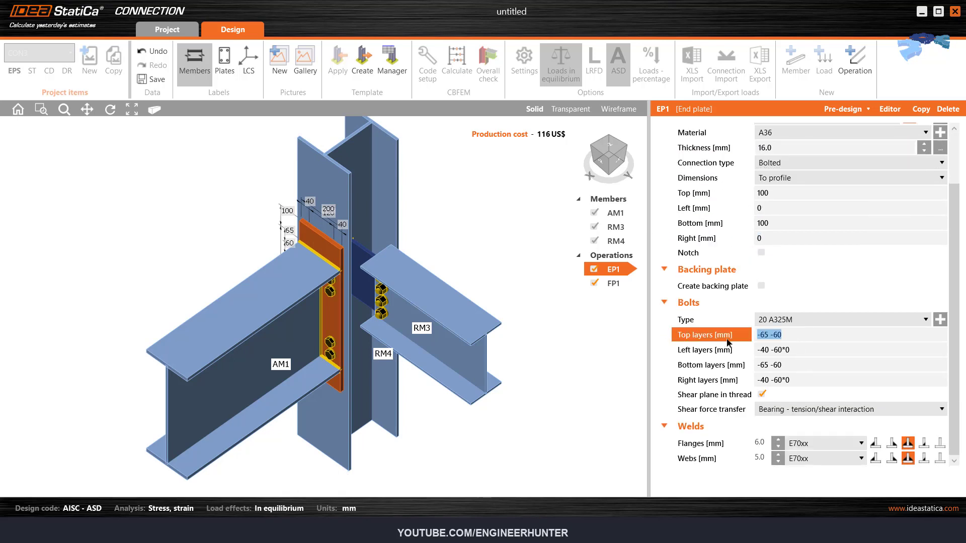
text(50; -65 -100)
key(Tab)
text(-)
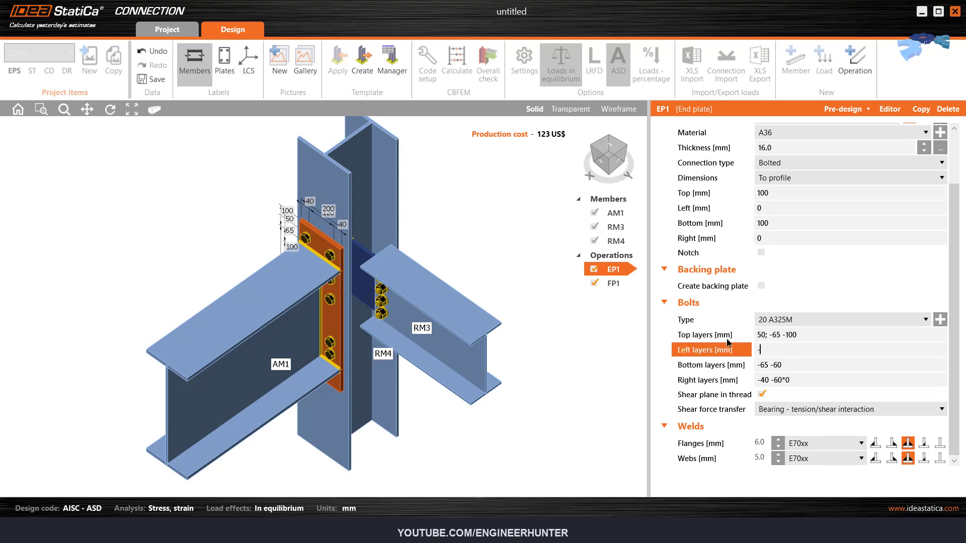
text(40)
key(Tab)
text(50)
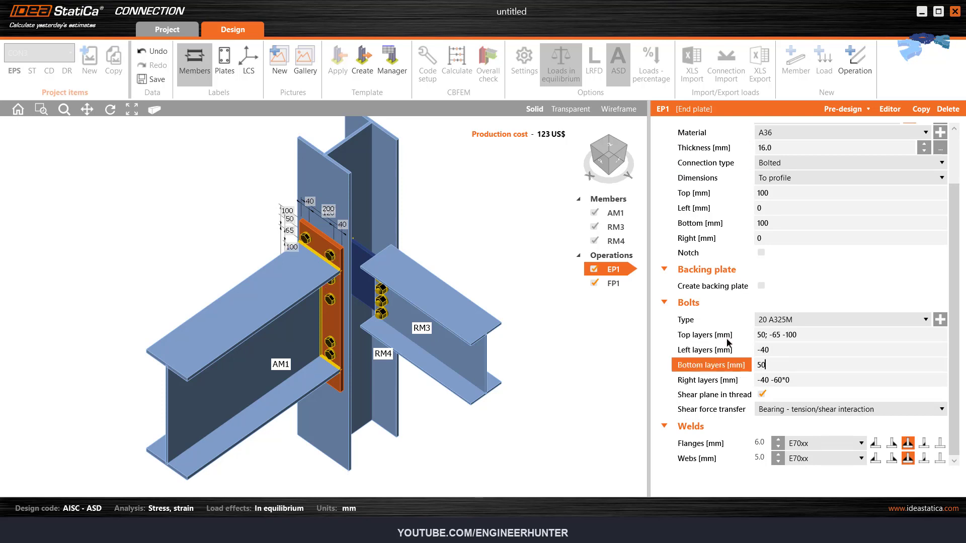
text(; -65 -100)
key(Tab)
text(-40)
key(Tab)
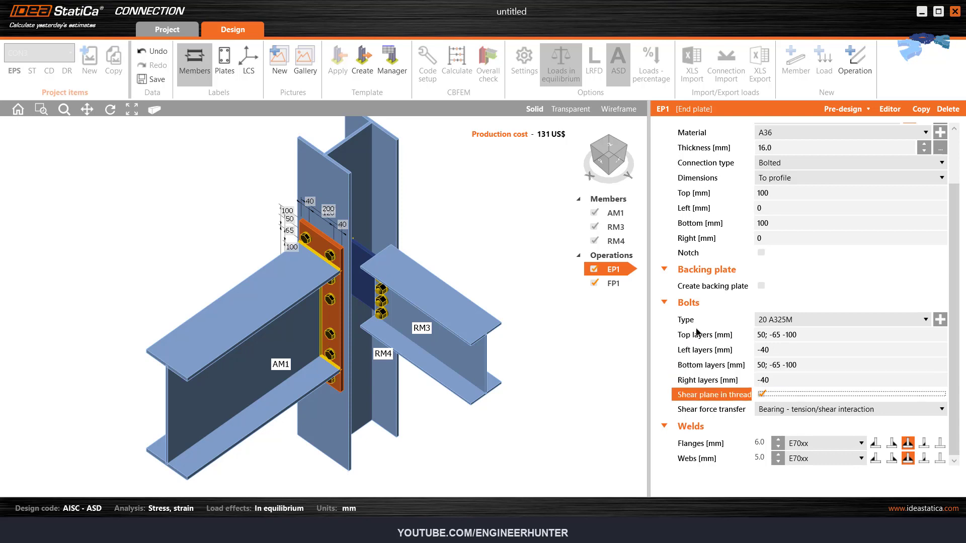
- Set the flange weld size of the end plate on AM1 to 5 mm
scroll(755, 440, up, 1)
click(757, 440)
click(757, 451)
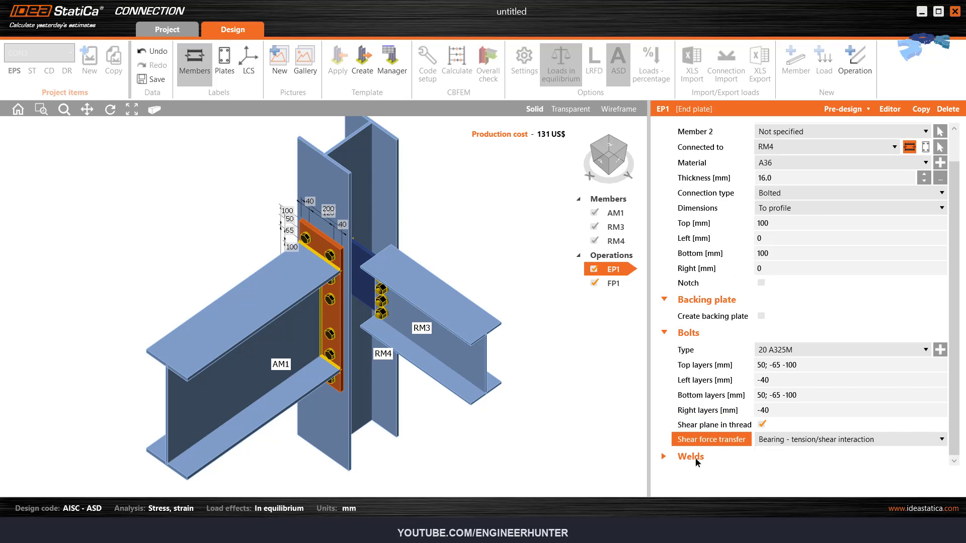
scroll(721, 453, down, 1)
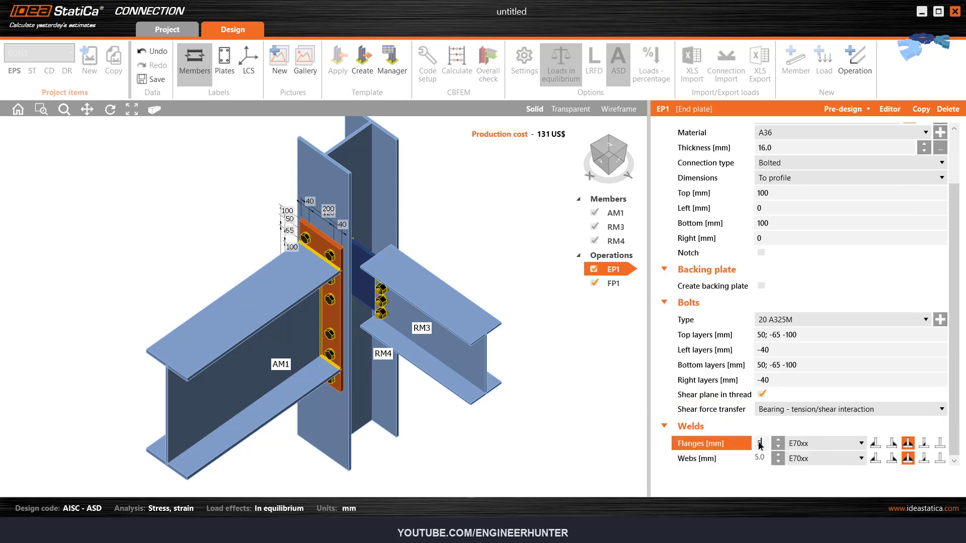
- Add stiffeners on member RM4 related to AM1, with a thickness of 6 mm
click(854, 64)
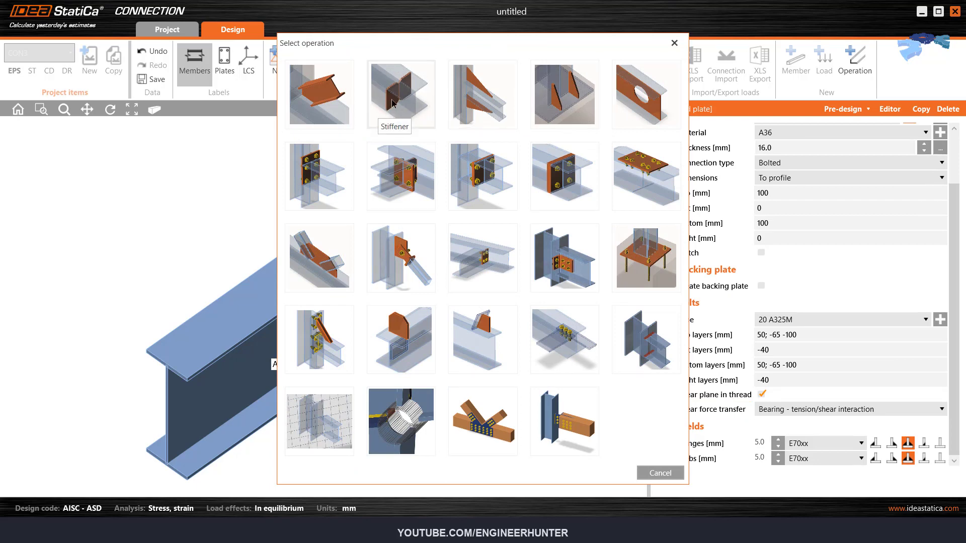
click(378, 108)
click(749, 215)
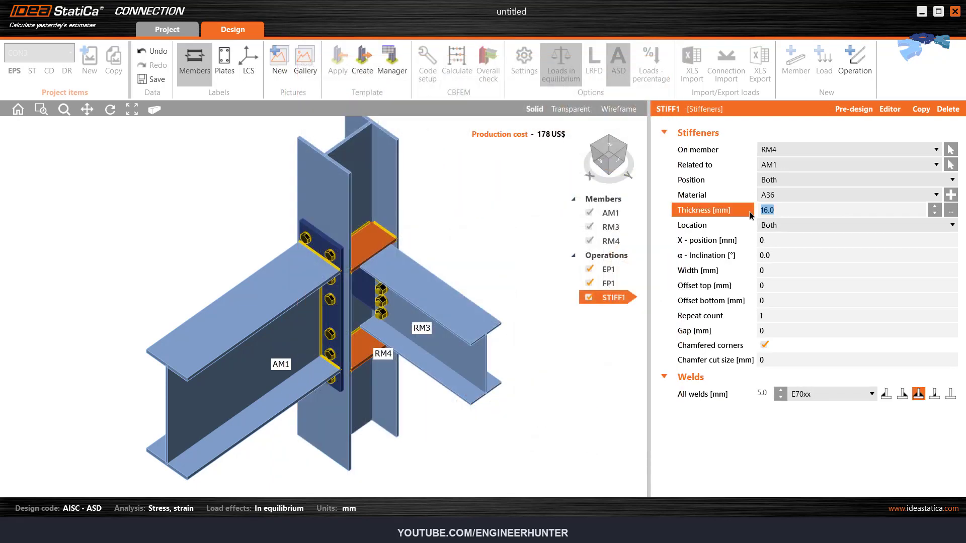
text(6)
key(Tab)
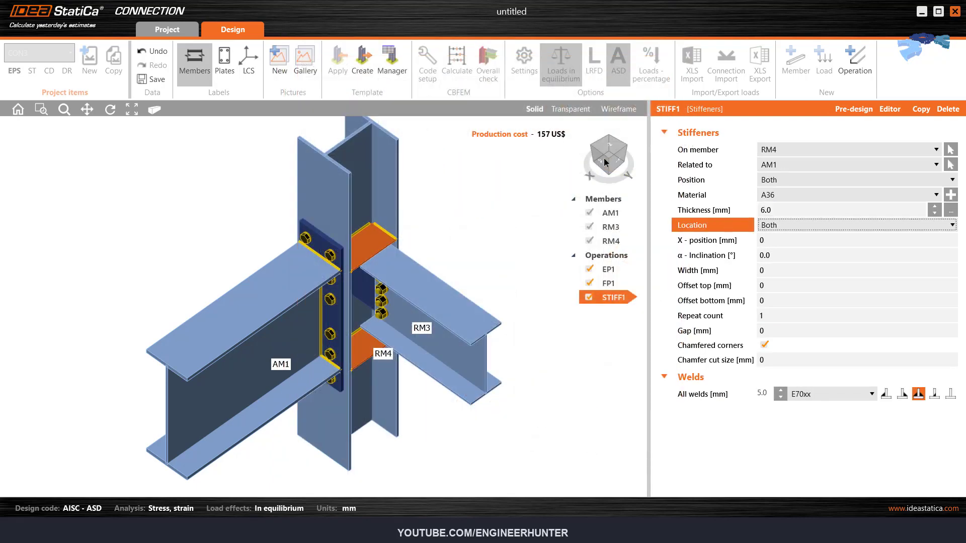
drag(603, 160, 599, 155)
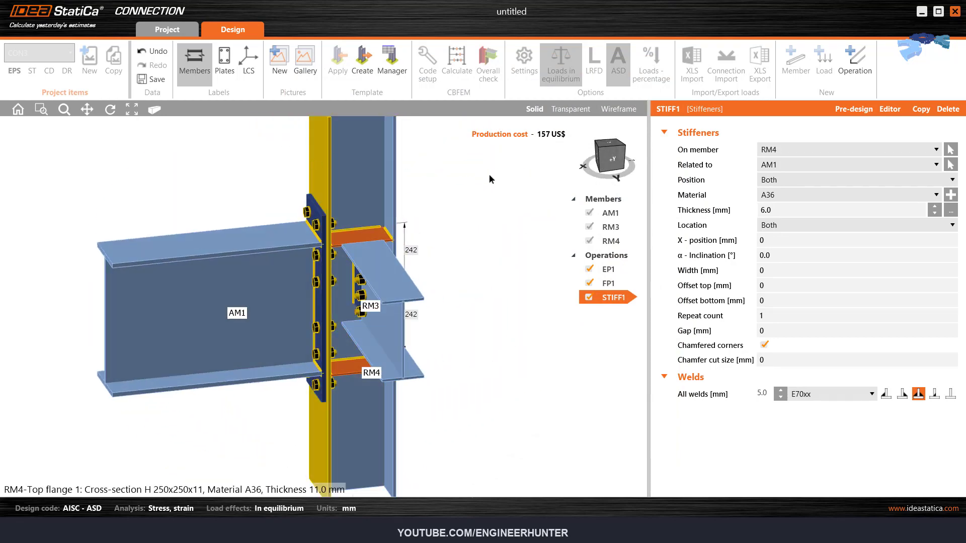
click(605, 147)
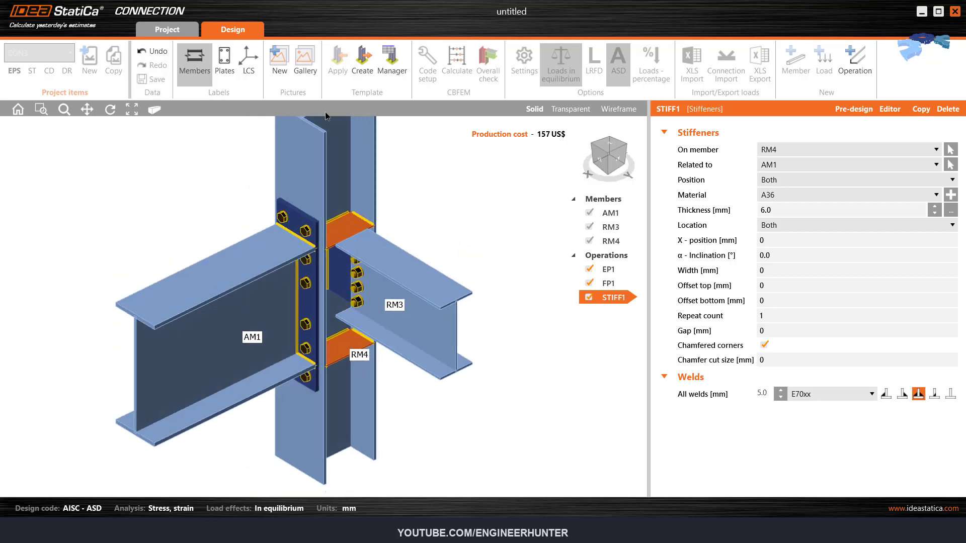
- Close the CON3 connection design and run the MNA calculation of the whole beam model
click(955, 11)
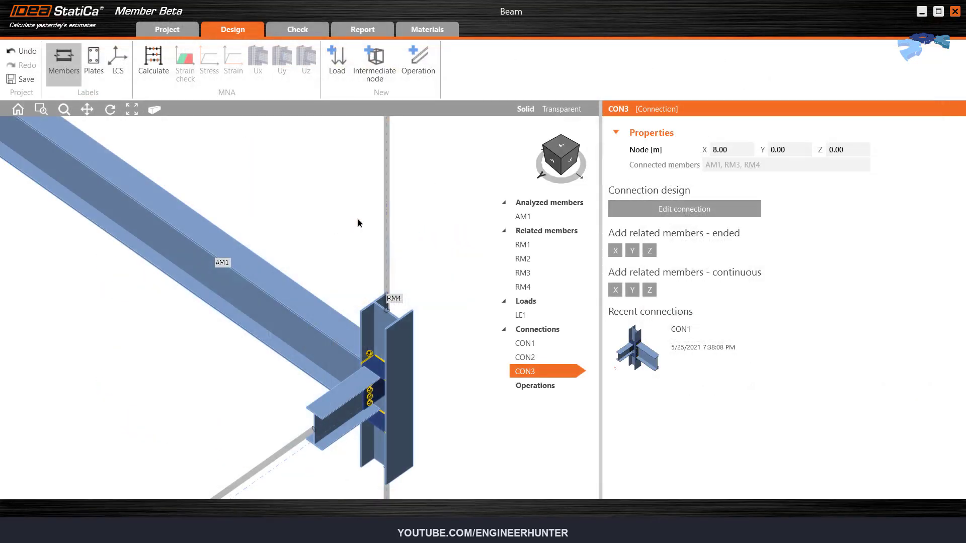
click(564, 156)
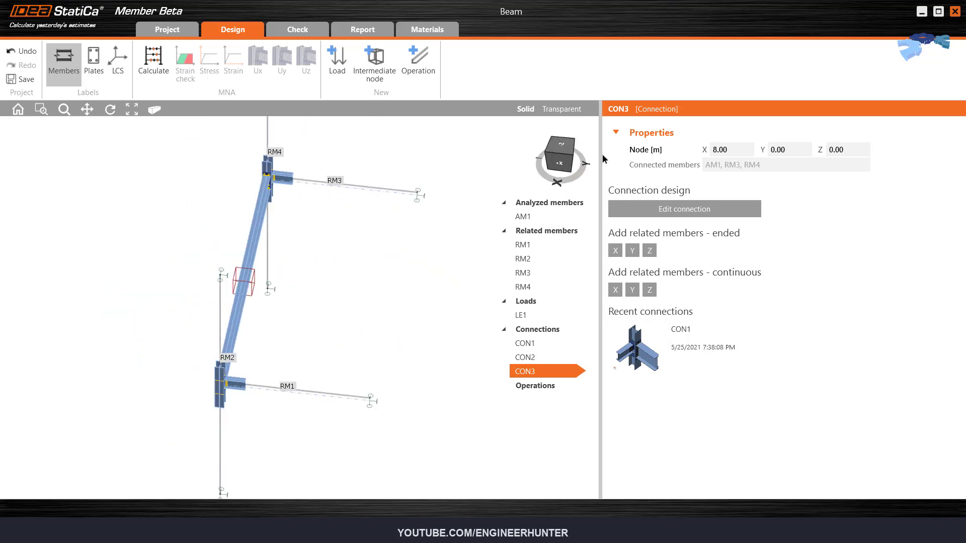
click(588, 156)
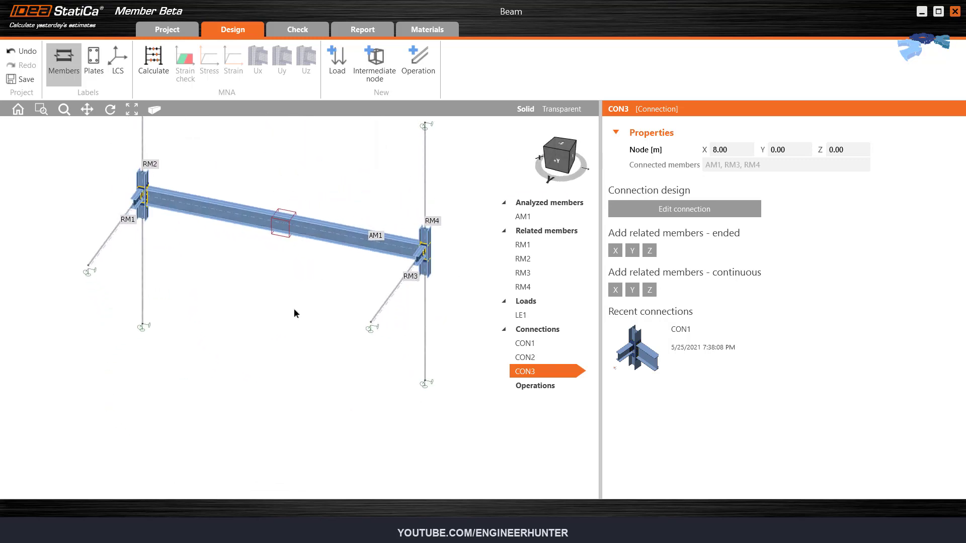
click(559, 154)
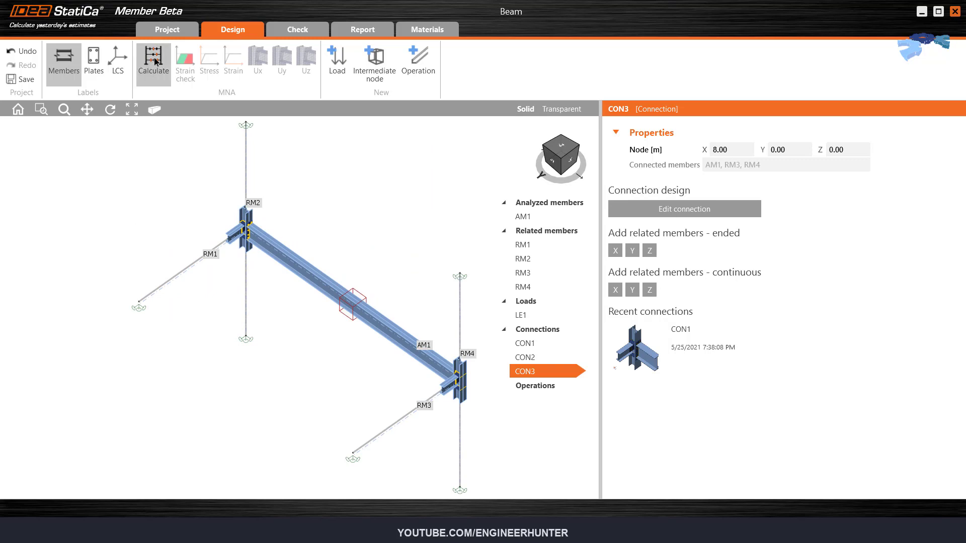
click(153, 75)
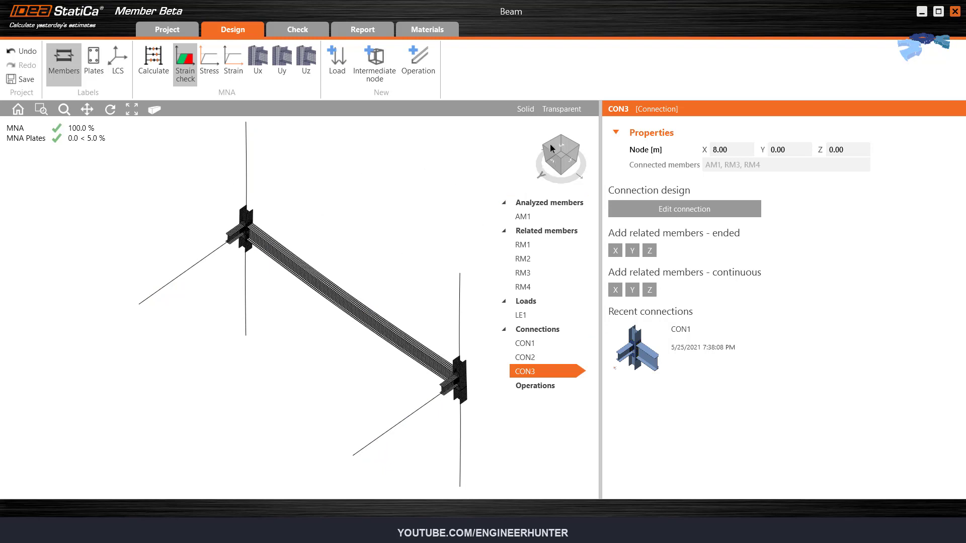
- Examine the MNA strain check from the front, first with and then without the deformed shape and mesh
click(298, 30)
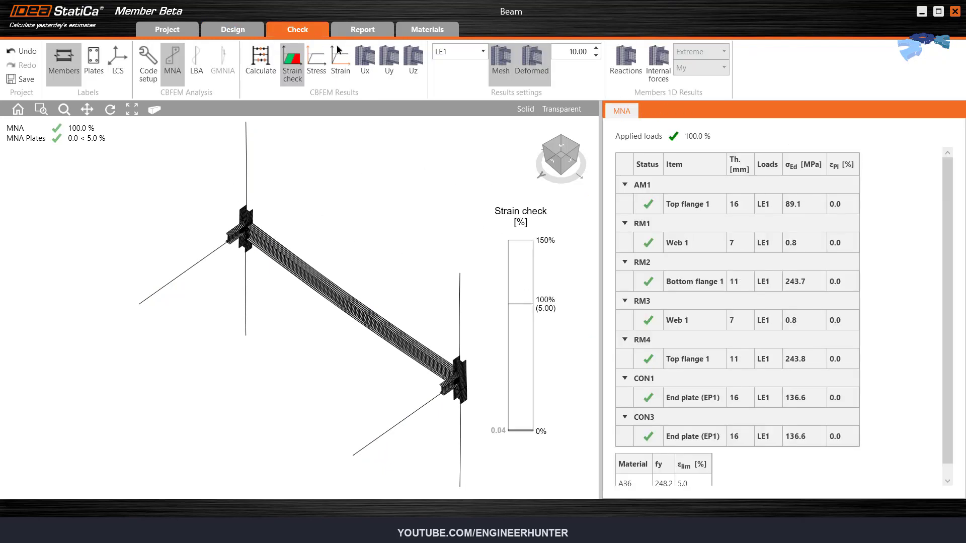
click(554, 159)
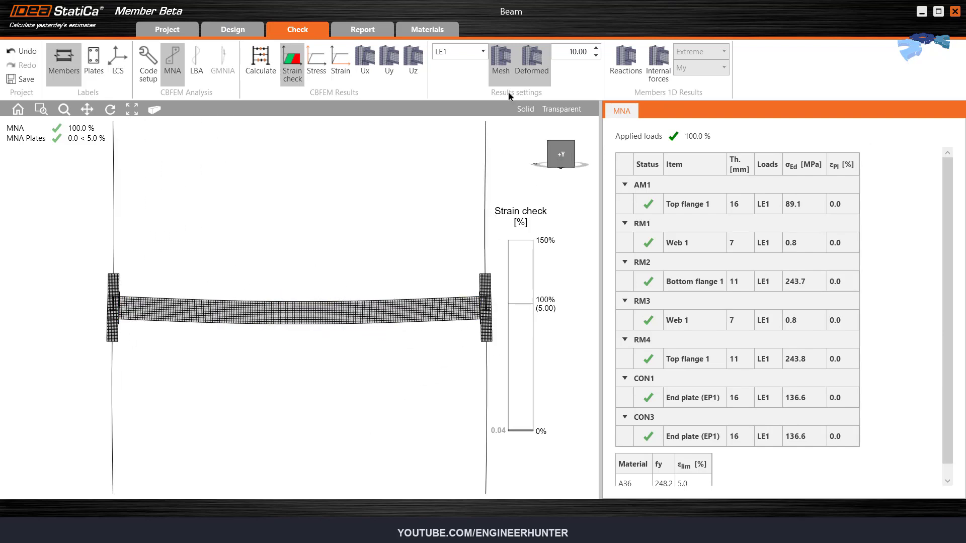
click(525, 67)
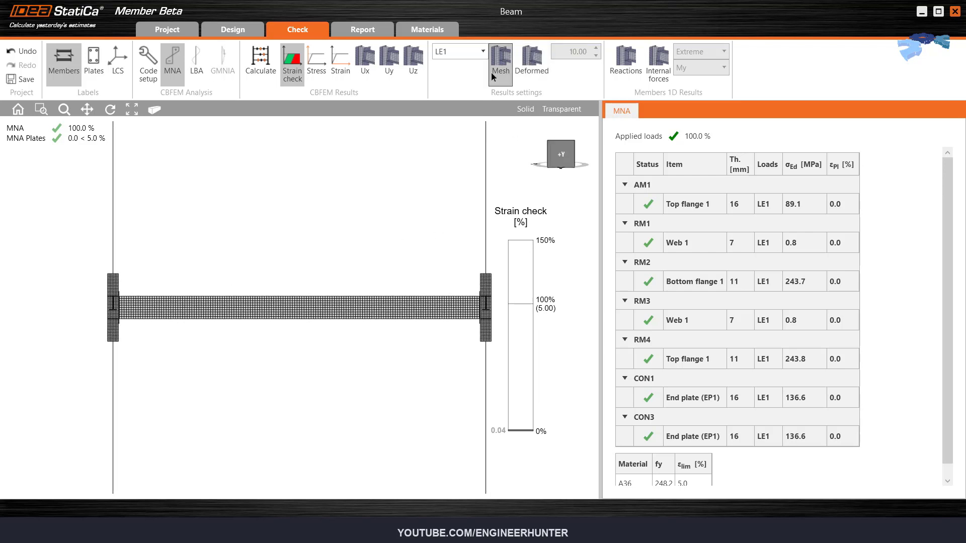
click(501, 83)
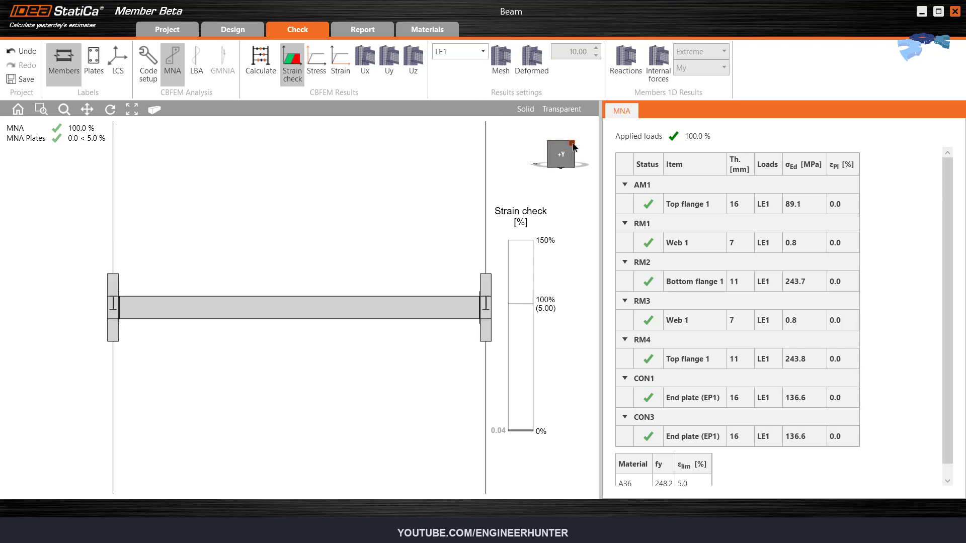
scroll(375, 188, down, 3)
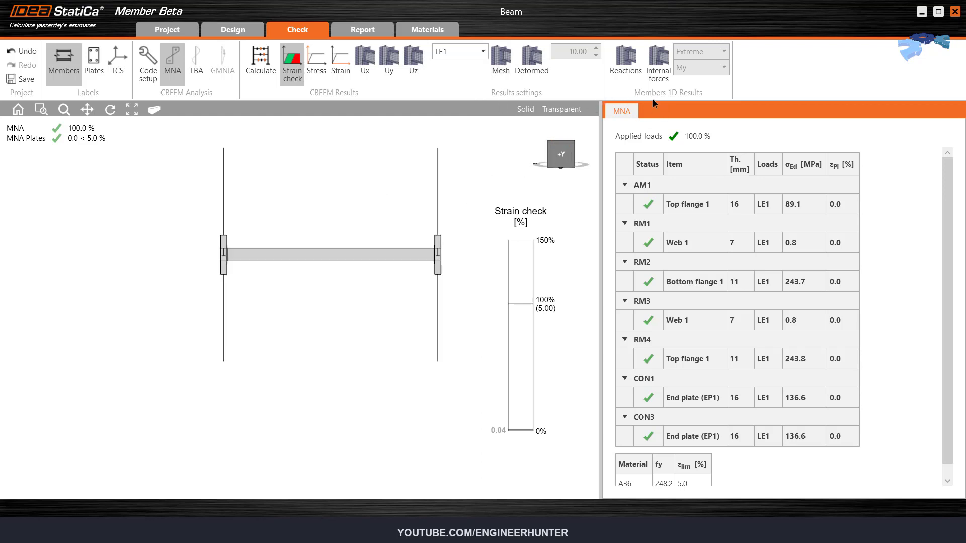
- Display the support reactions for LE1 and examine them in isometric and front views
click(632, 67)
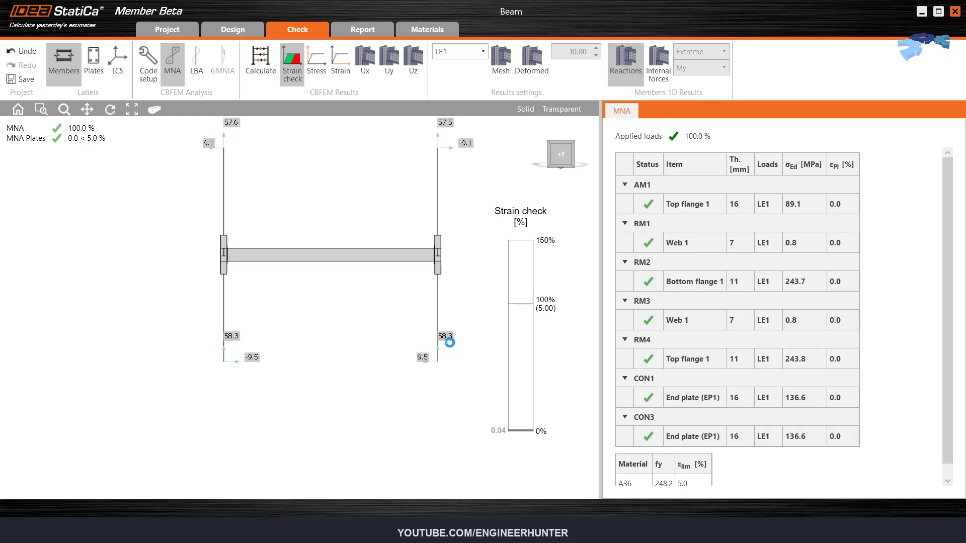
click(574, 148)
scroll(254, 241, down, 2)
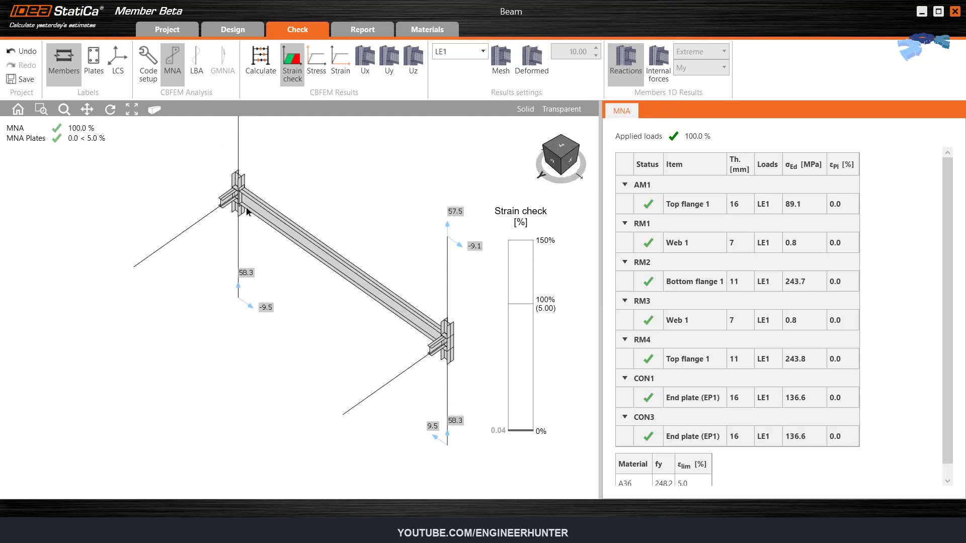
click(552, 163)
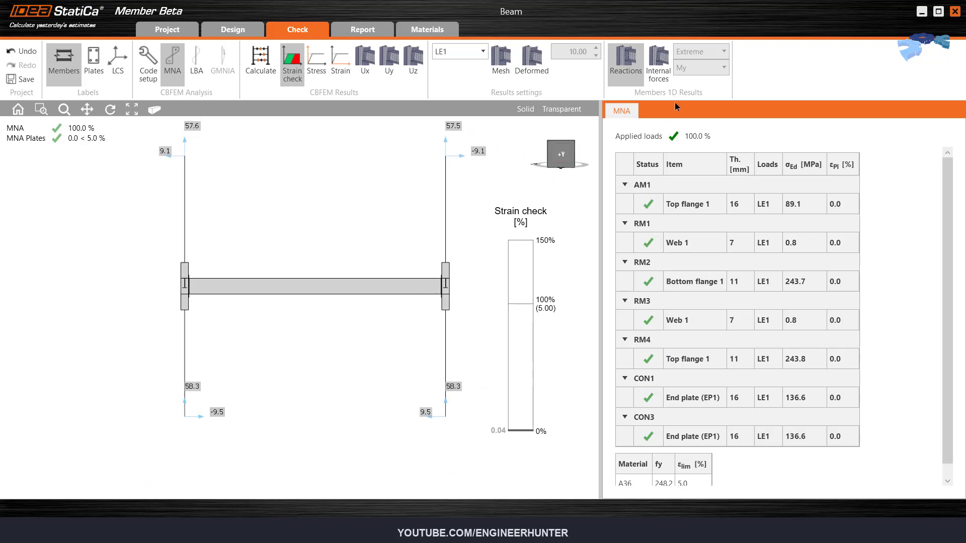
- Display the My internal force diagram on the members and hide the reactions
click(656, 83)
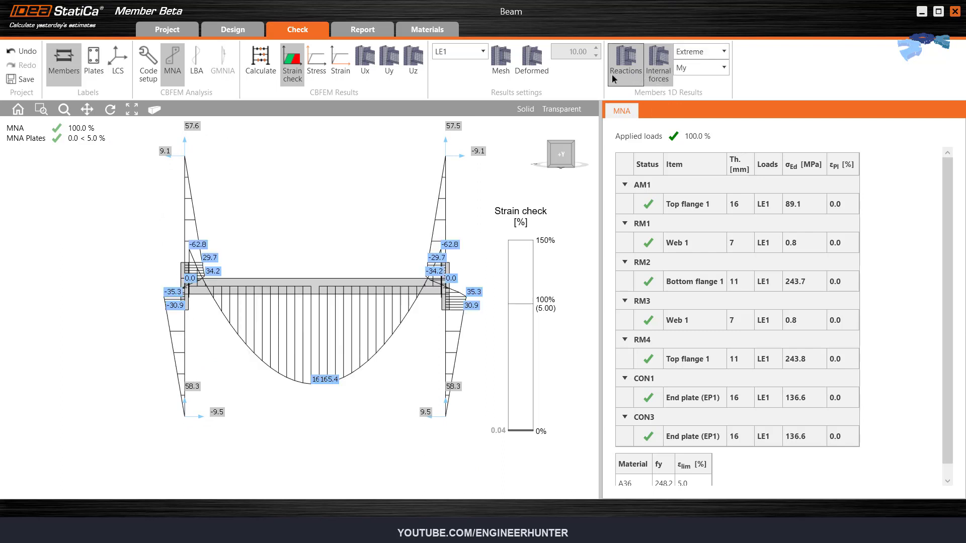
click(638, 65)
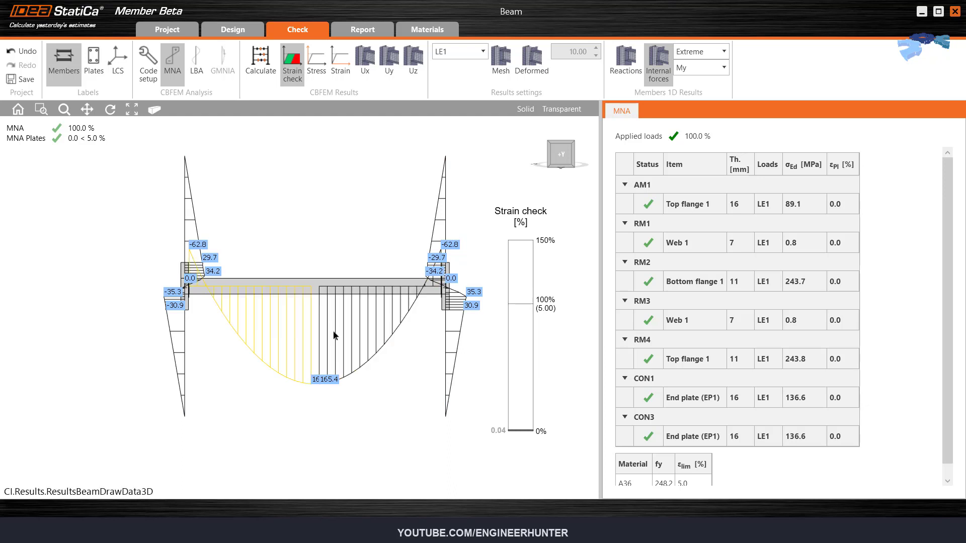
click(724, 69)
click(697, 81)
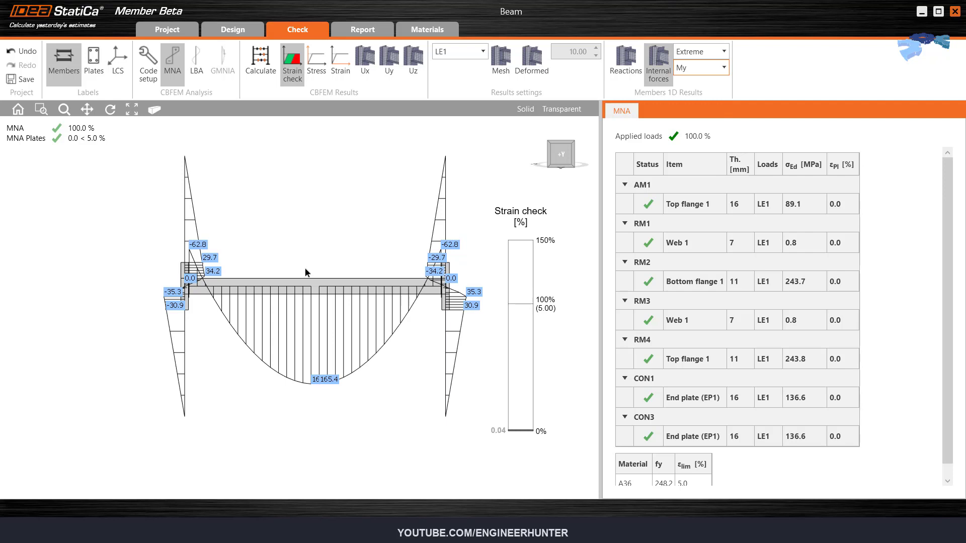
- Display the Vz shear force diagram, then hide the internal forces and return to the isometric view
click(714, 67)
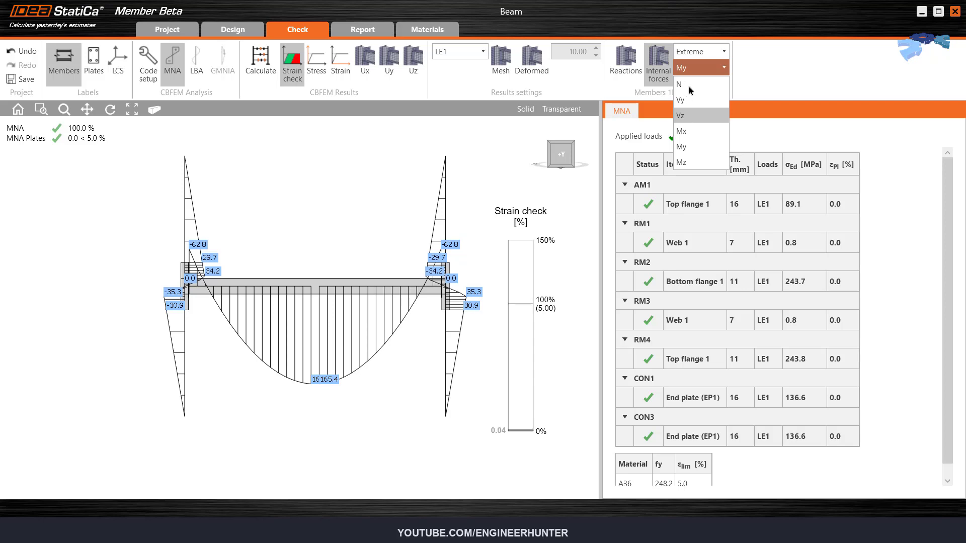
click(690, 115)
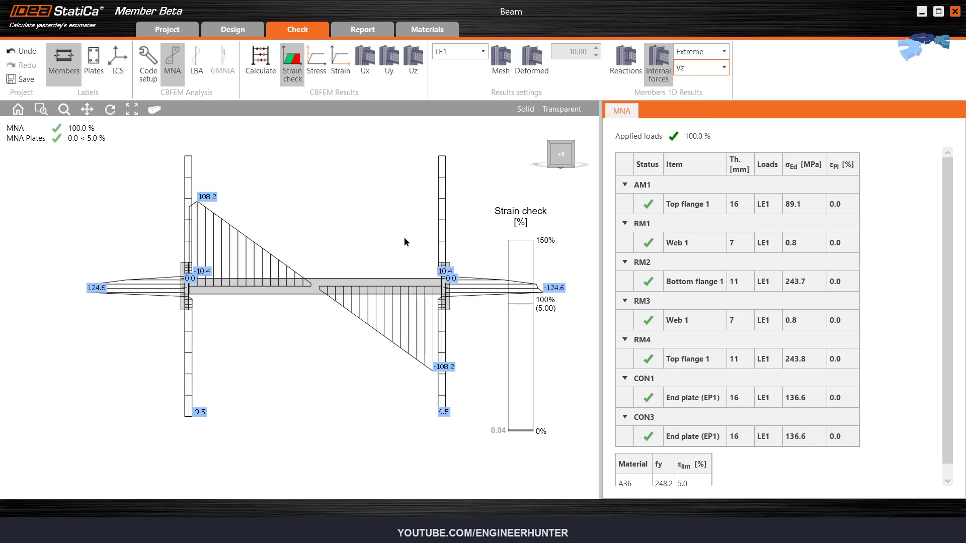
click(571, 143)
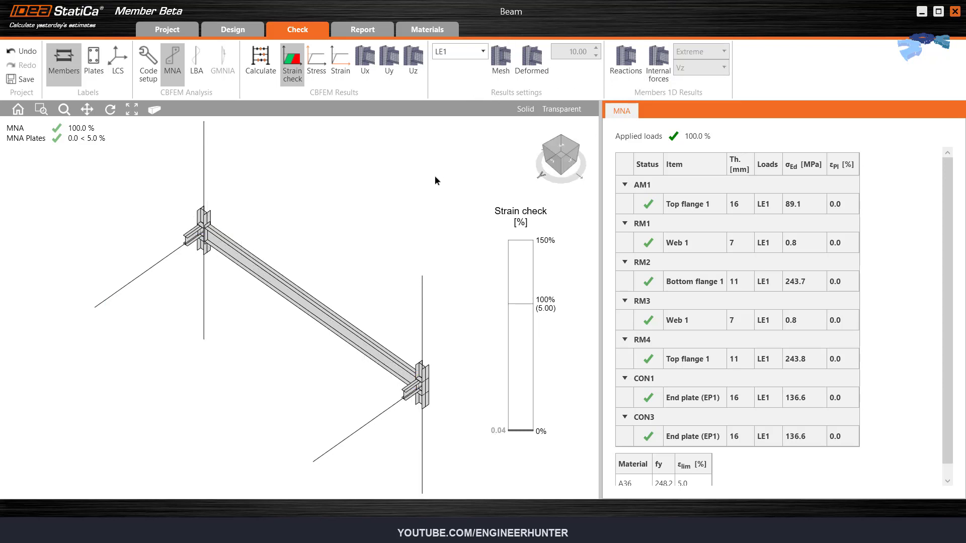
- Turn the mesh and deformed shape back on and examine the Ux displacement results
click(531, 65)
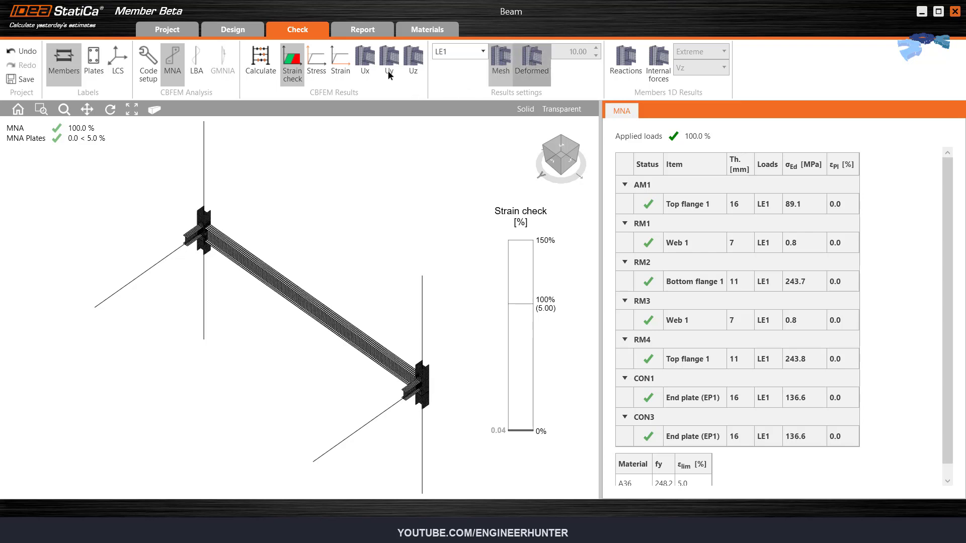
click(405, 83)
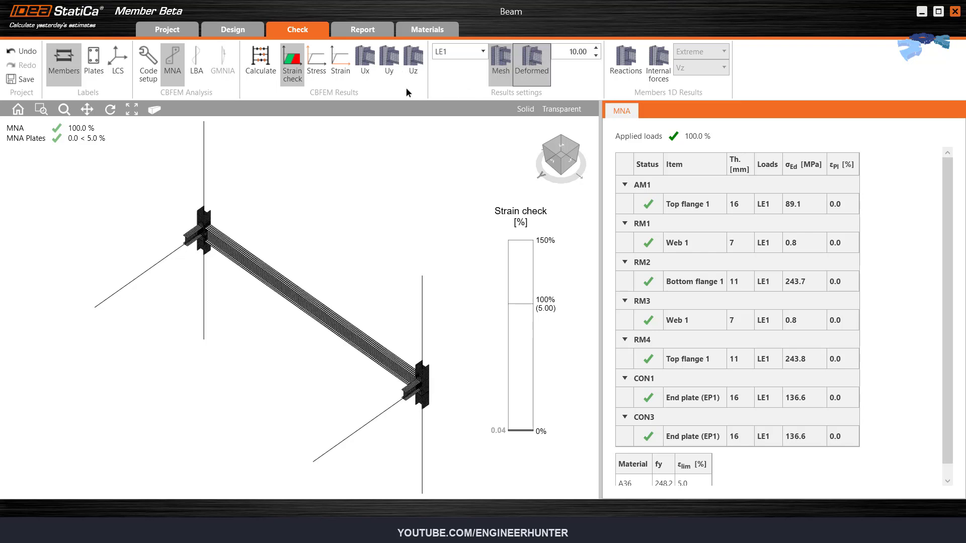
click(367, 64)
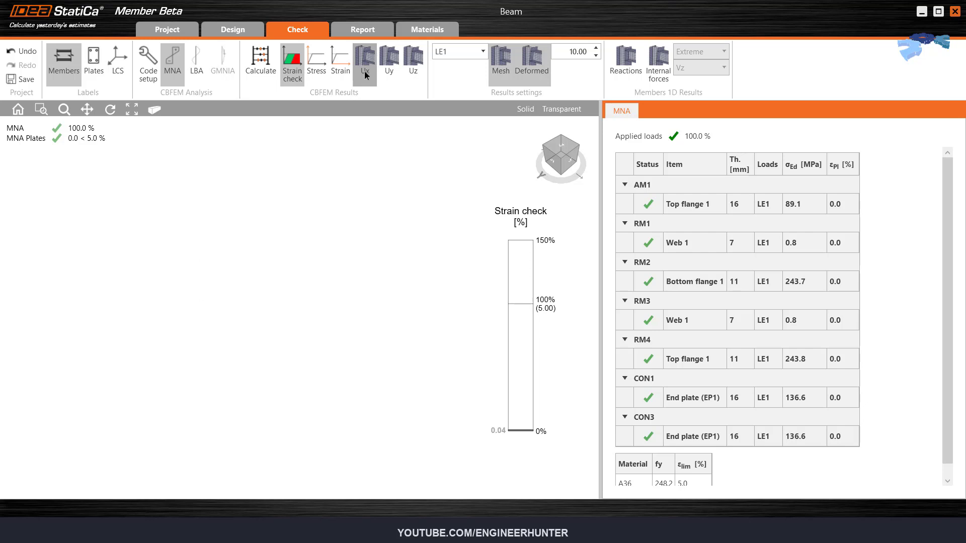
click(367, 73)
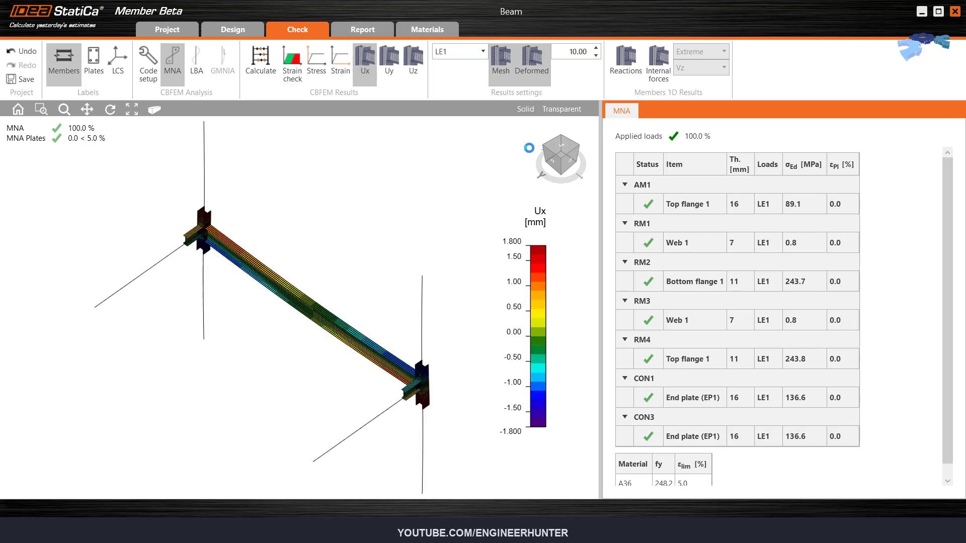
click(558, 158)
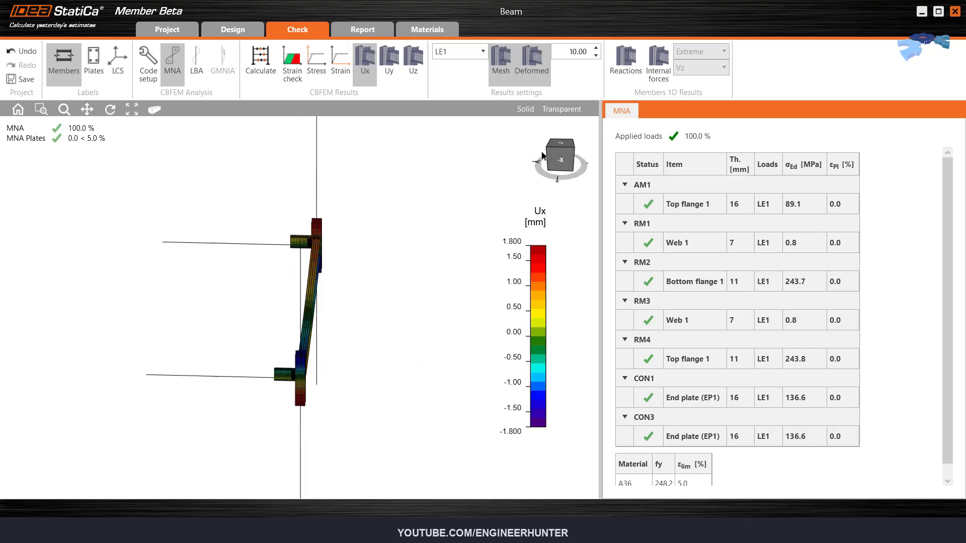
- Display the Uy and then the Uz displacement results and examine the deflected beam from the front
click(545, 152)
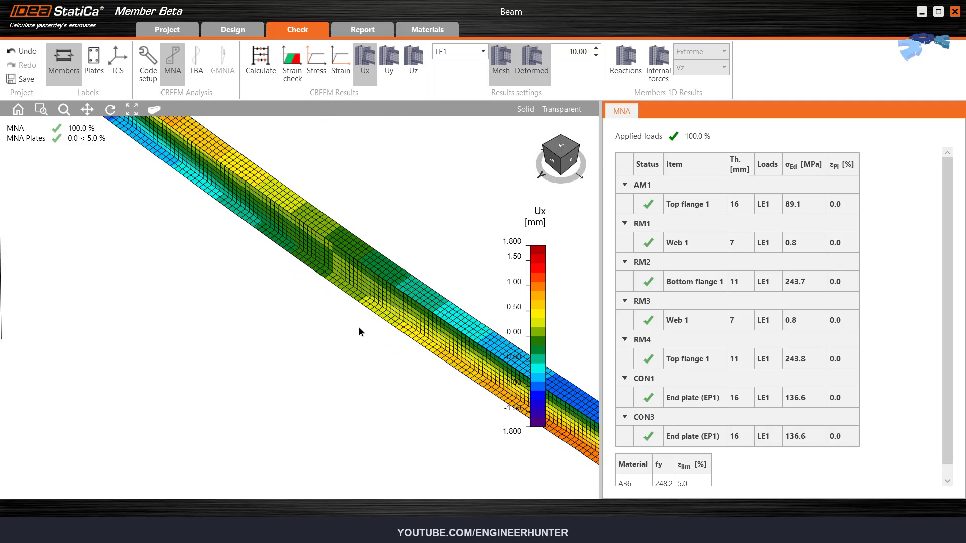
click(387, 65)
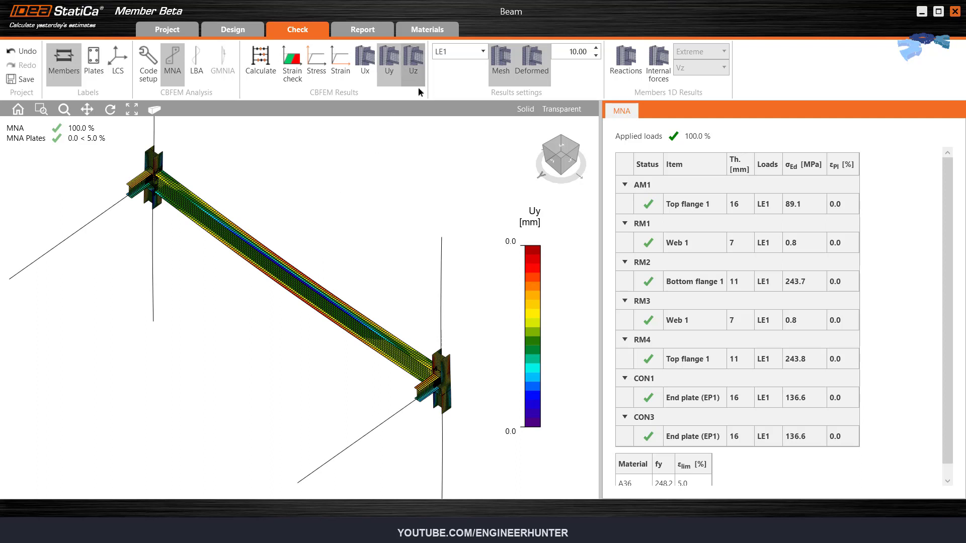
click(418, 72)
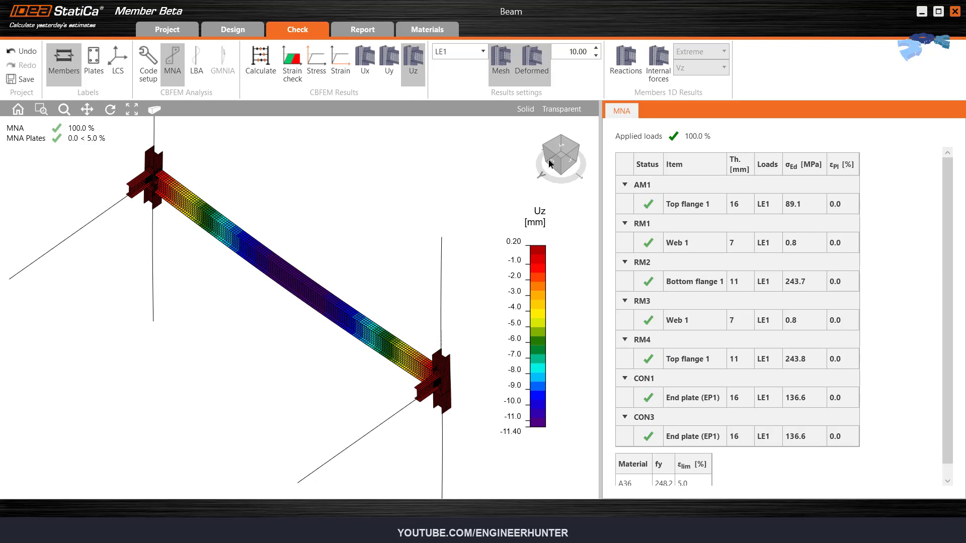
drag(550, 163, 438, 239)
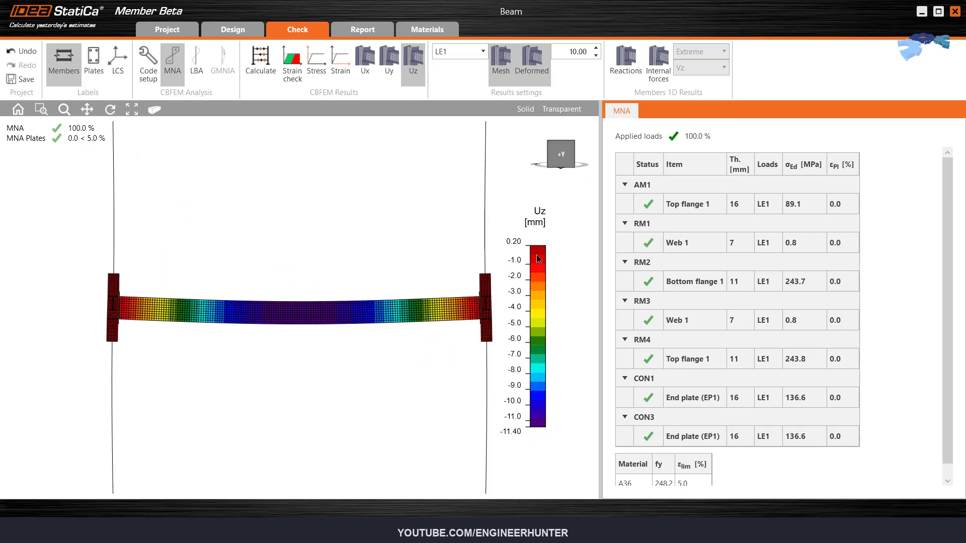
middle_drag(425, 385, 394, 372)
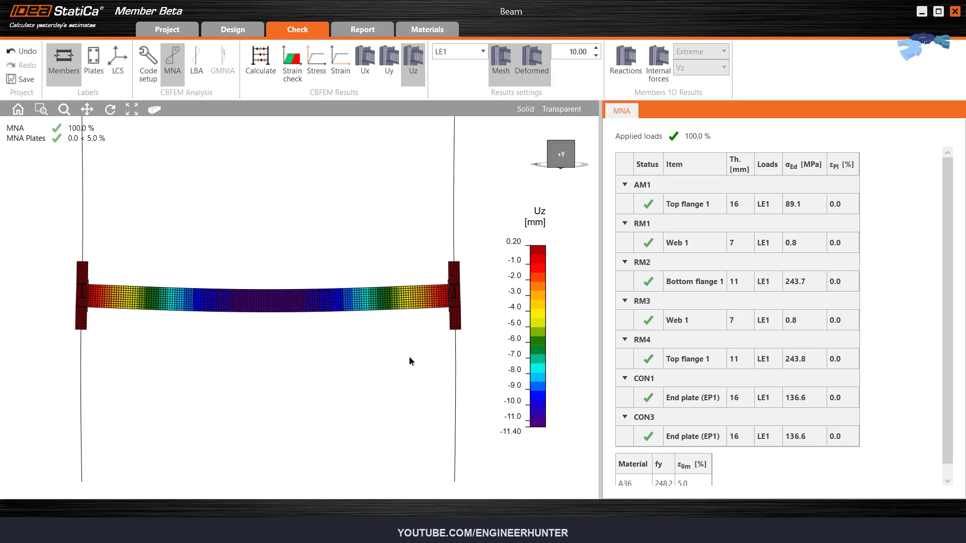
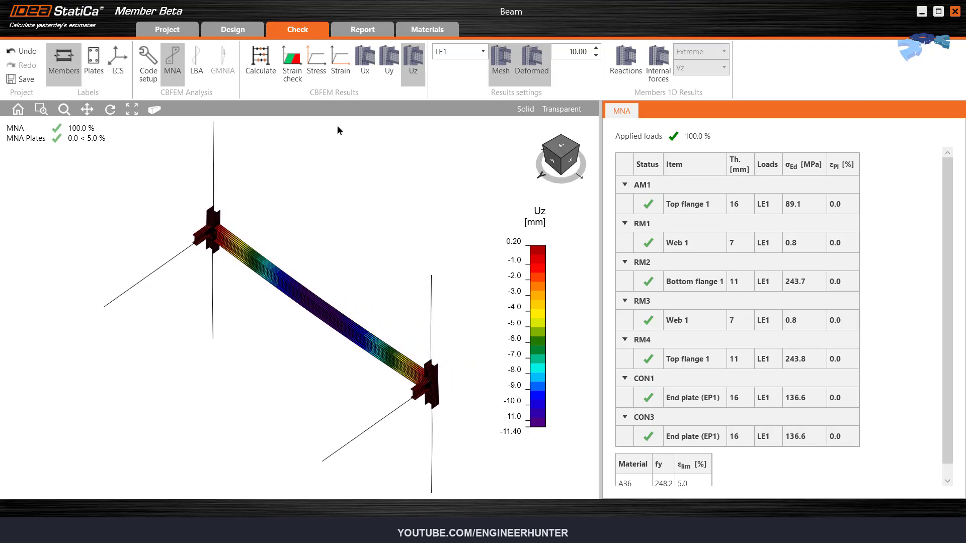
- Show the MNA strain check, then switch to the LBA analysis and calculate it
click(292, 62)
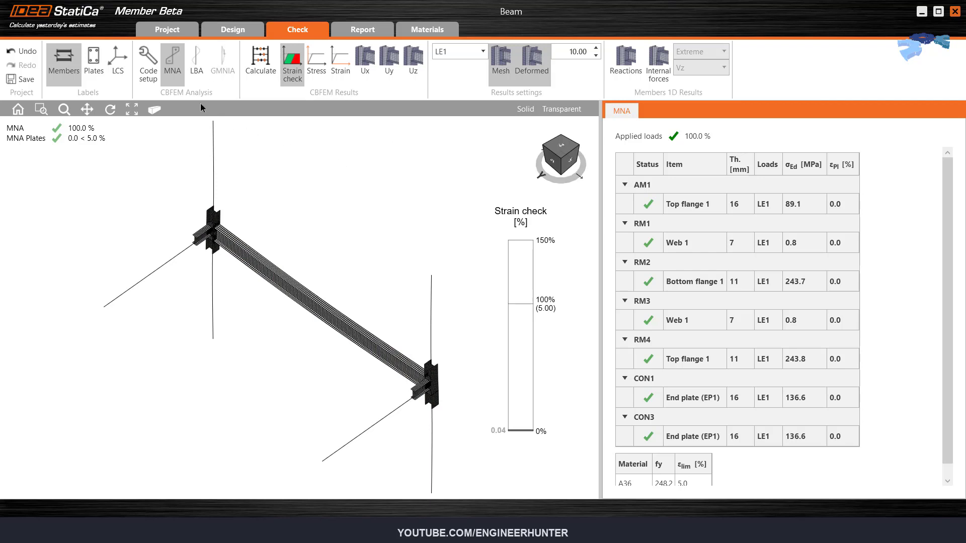
click(195, 65)
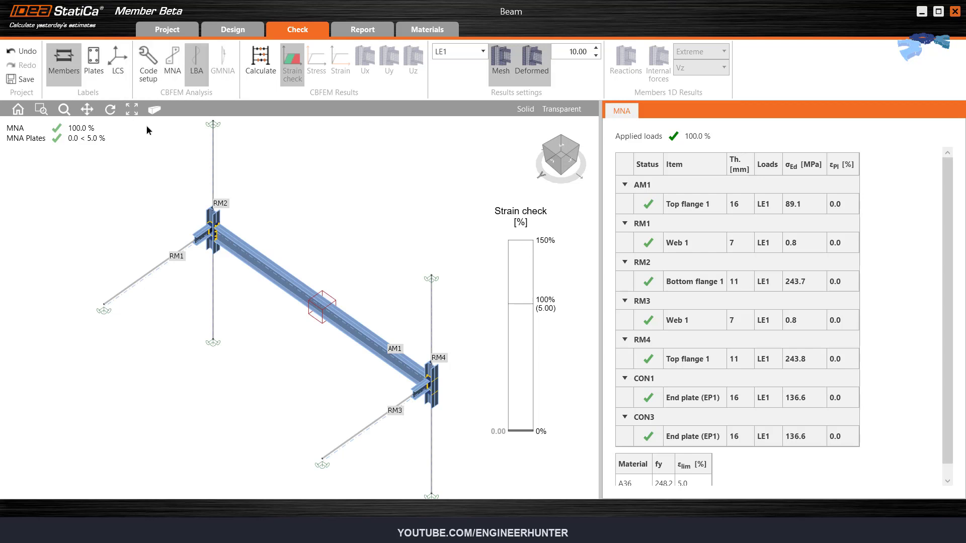
click(258, 74)
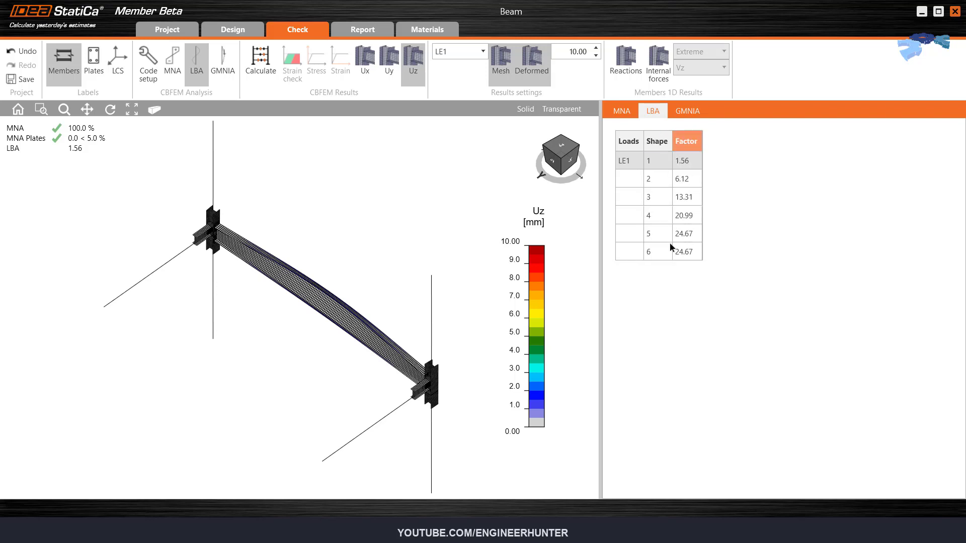
- Examine the deformation of the first LBA buckling shape along the beam from several angles
click(558, 160)
drag(561, 157, 331, 355)
scroll(331, 356, up, 3)
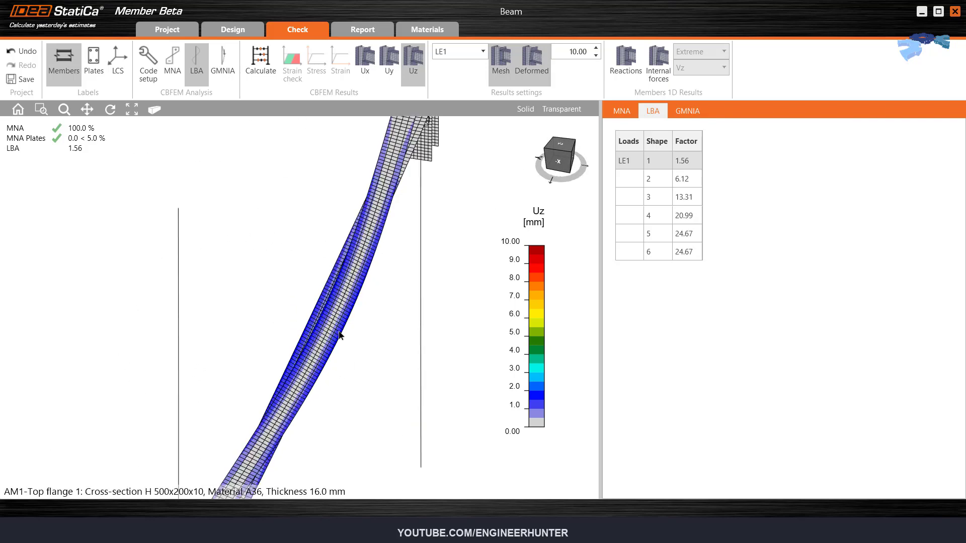
scroll(323, 295, down, 2)
click(547, 151)
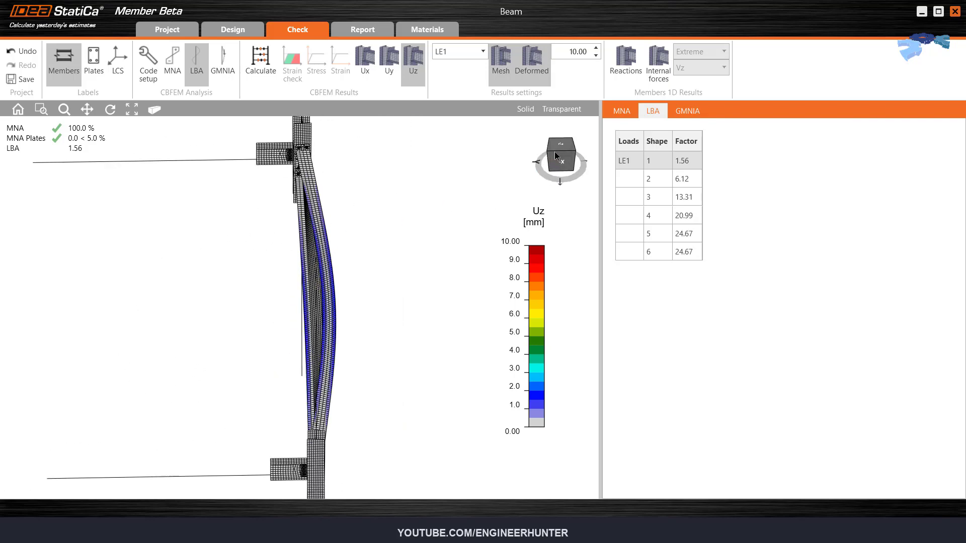
- Display LBA buckling shapes 2, 3 and 4 one after another
click(668, 178)
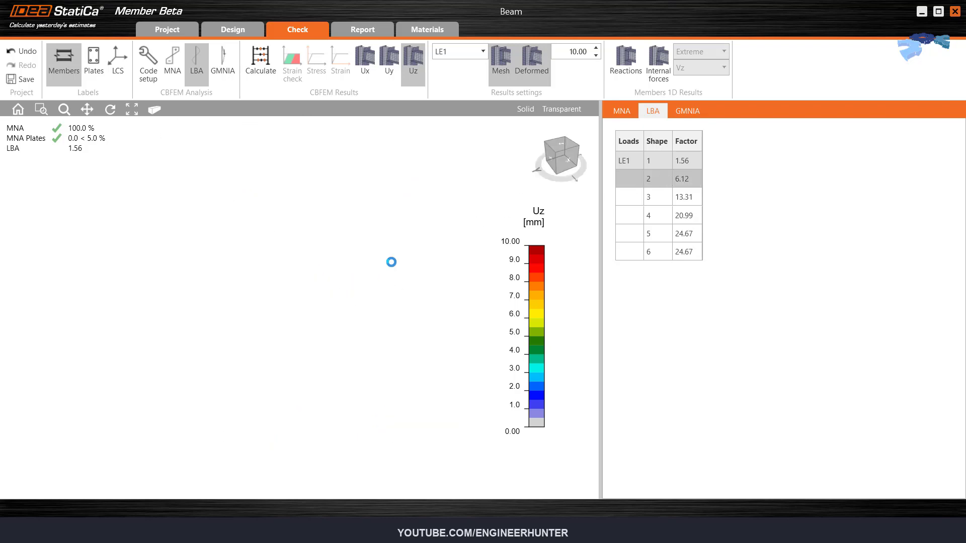
click(668, 182)
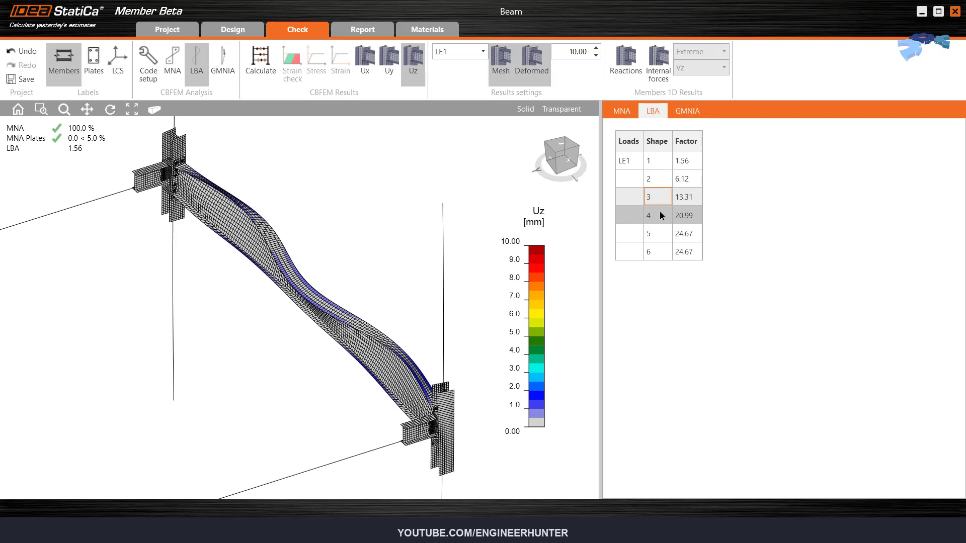
click(659, 211)
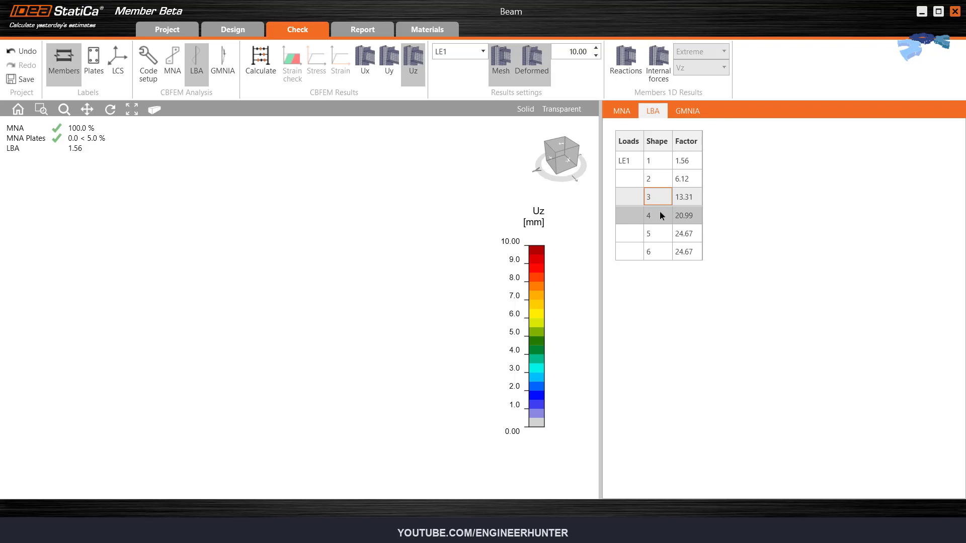
- Show the Uy displacements, view buckling shape 5, and return to shape 1 in the isometric view
click(387, 67)
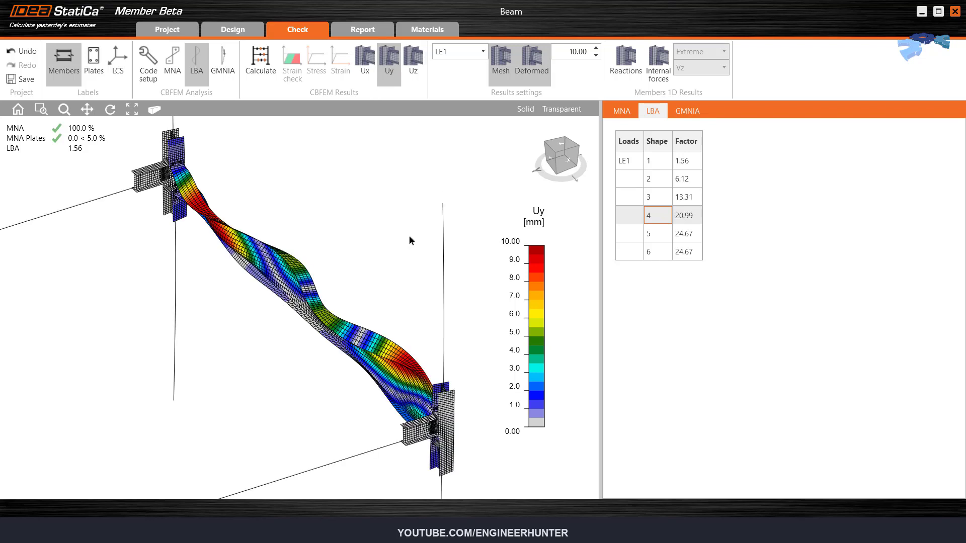
click(662, 236)
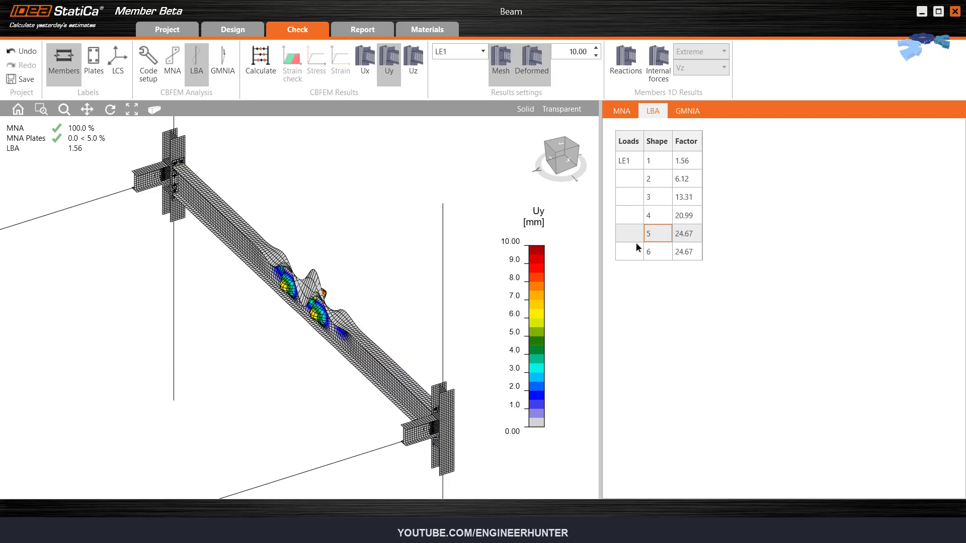
click(665, 160)
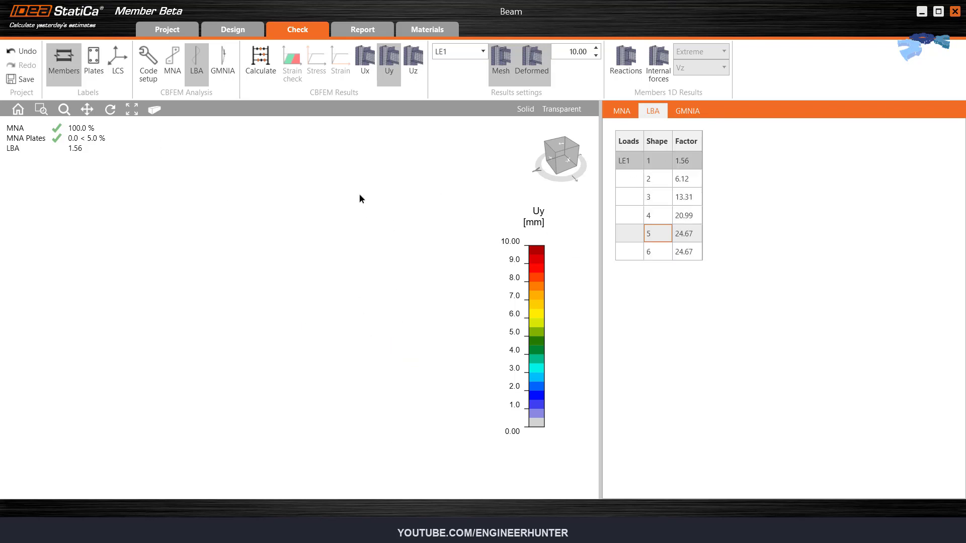
click(556, 151)
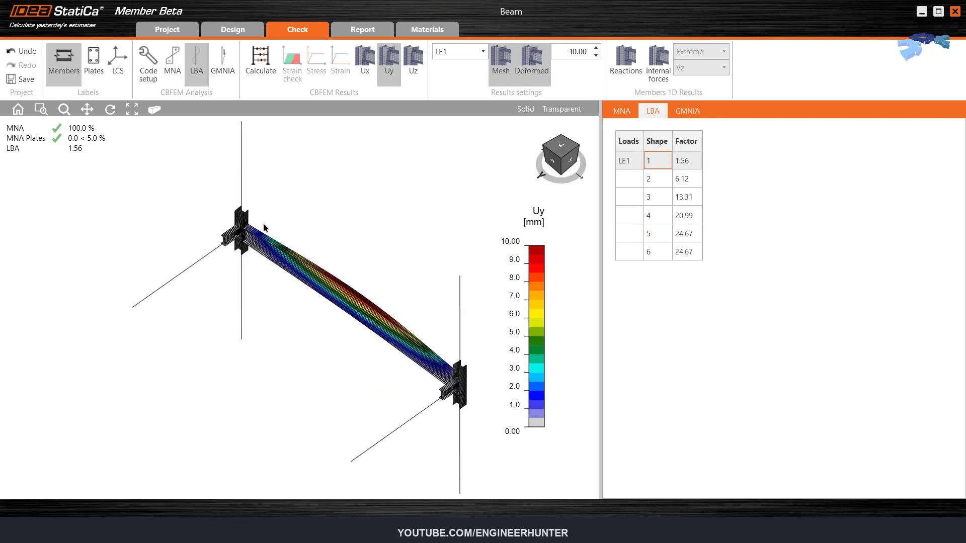
- Switch to the GMNIA analysis, calculate it and open its results table
click(219, 68)
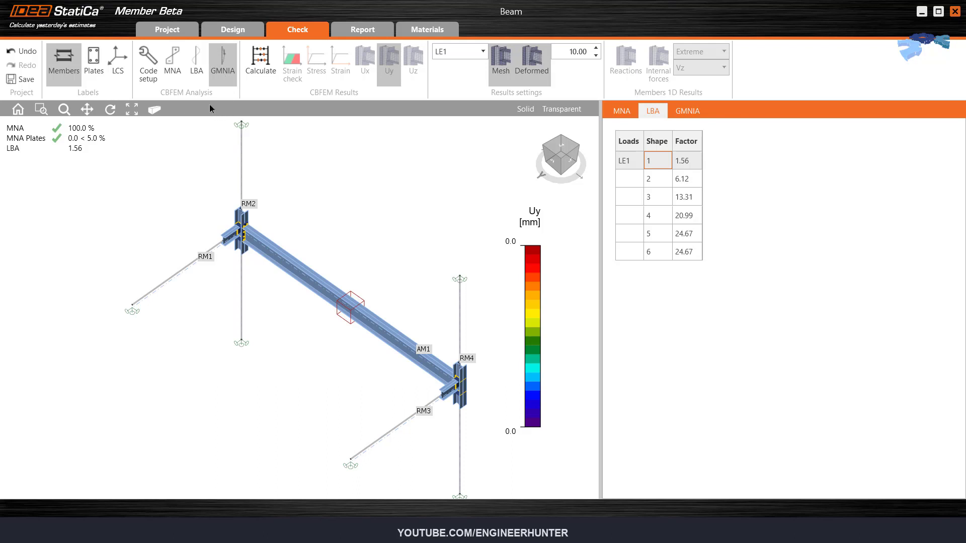
click(261, 69)
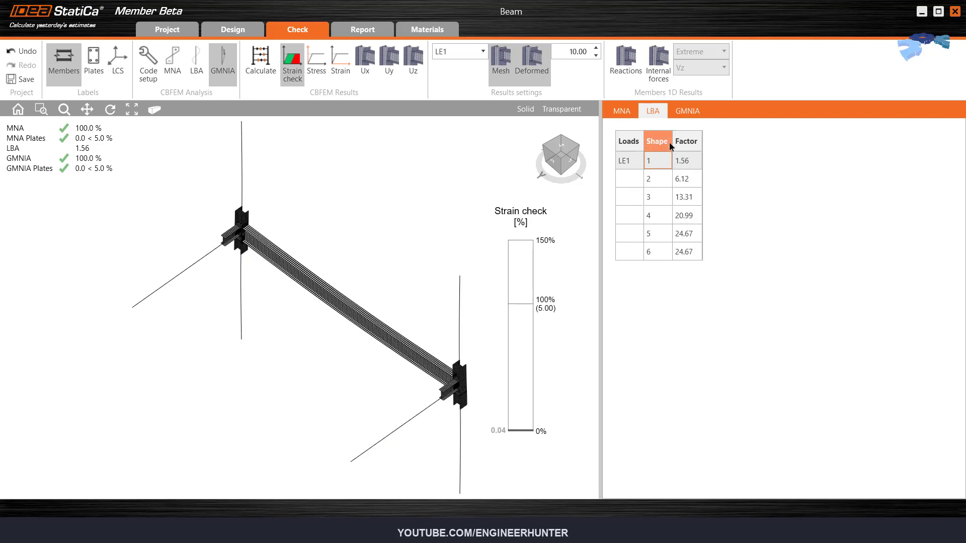
click(688, 112)
- Look through the GMNIA stress and strain checks of all members and connections
scroll(735, 283, down, 2)
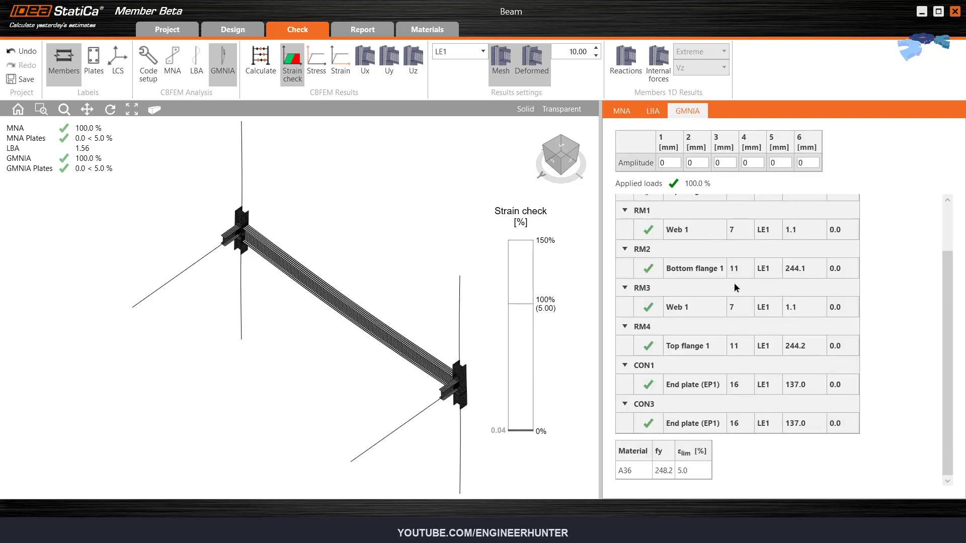
scroll(691, 361, up, 3)
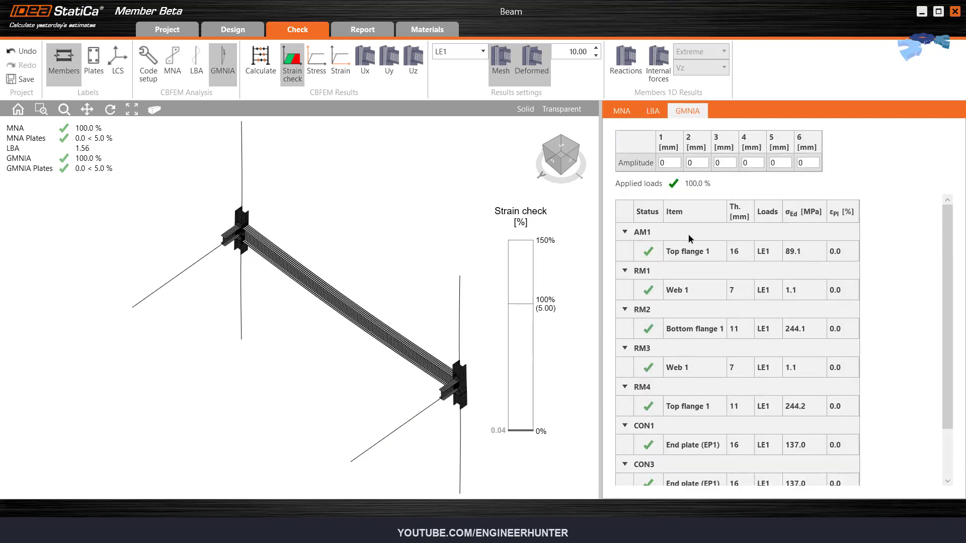
scroll(724, 247, down, 3)
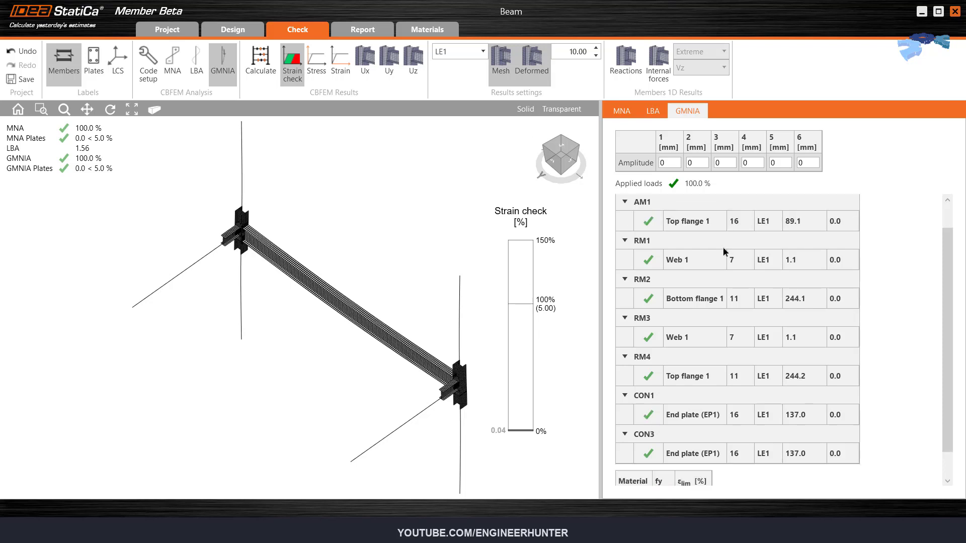
scroll(717, 311, up, 3)
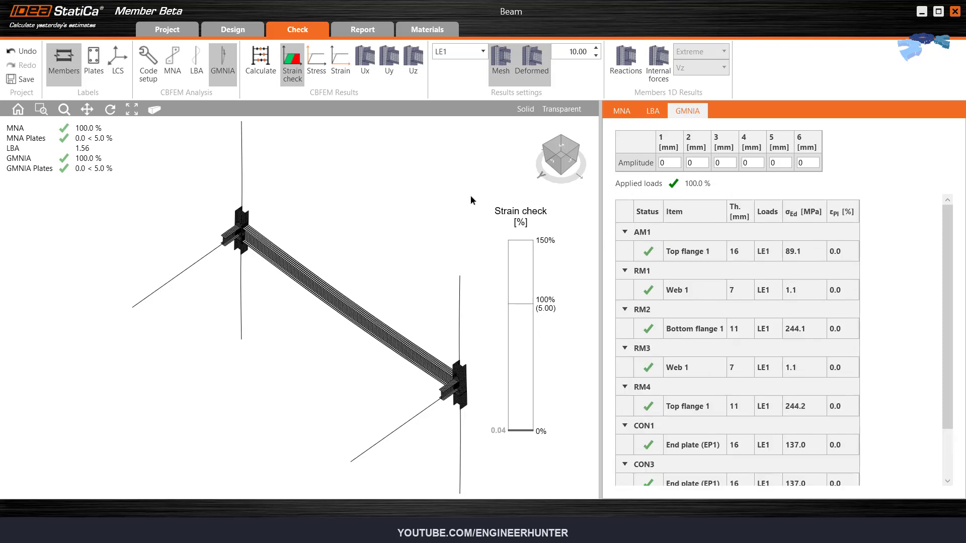
- Display the GMNIA Uz displacements and examine the deflected beam
drag(562, 157, 521, 145)
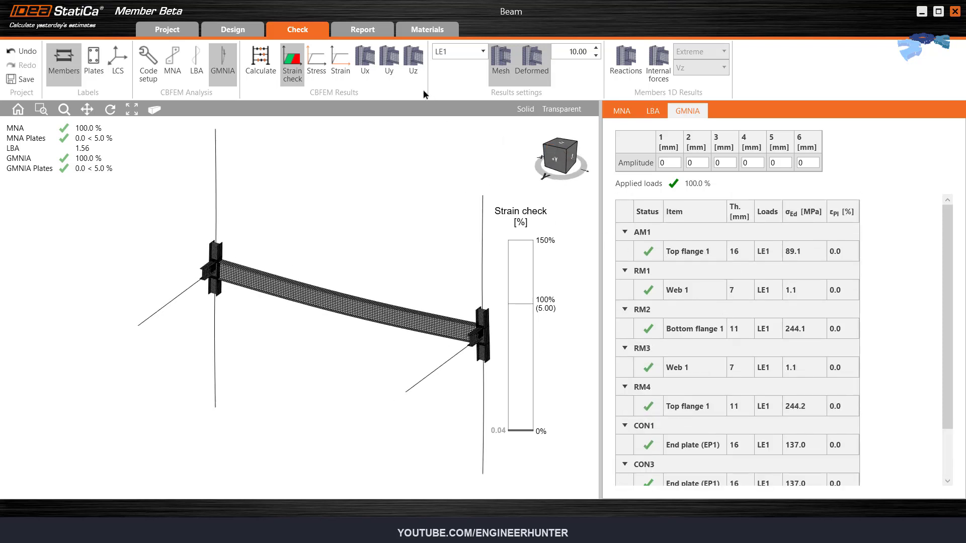
click(411, 69)
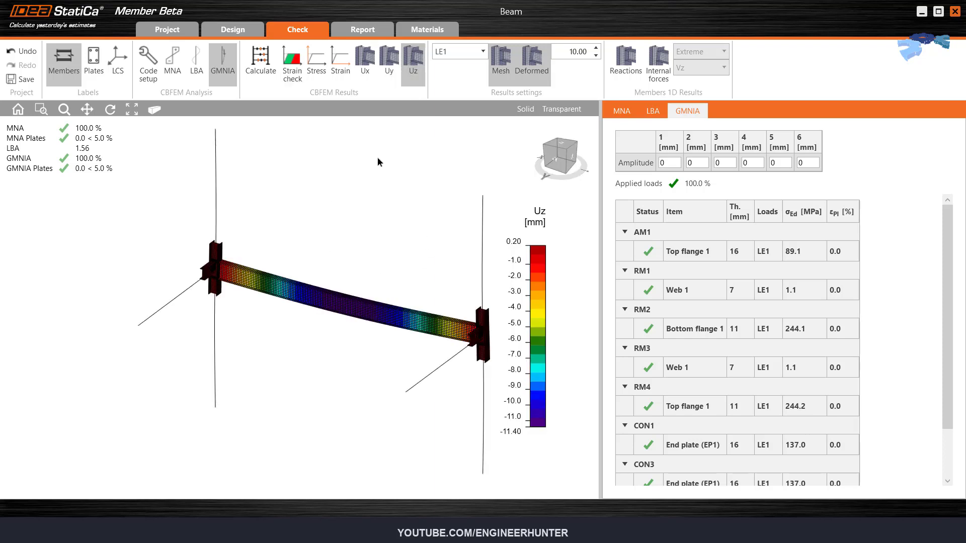
click(553, 160)
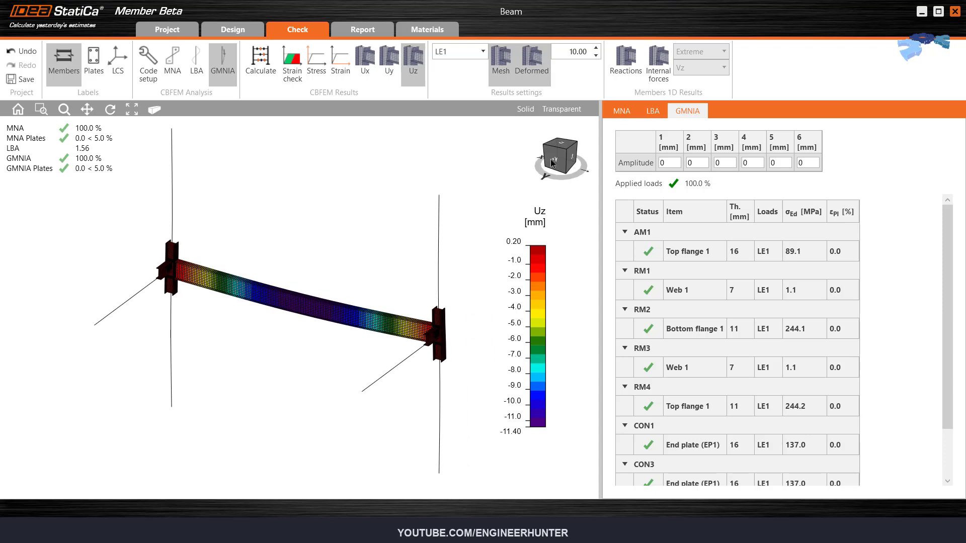
- Turn on the internal forces, view the Vz diagram from the front, and switch to the Mz diagram
click(573, 143)
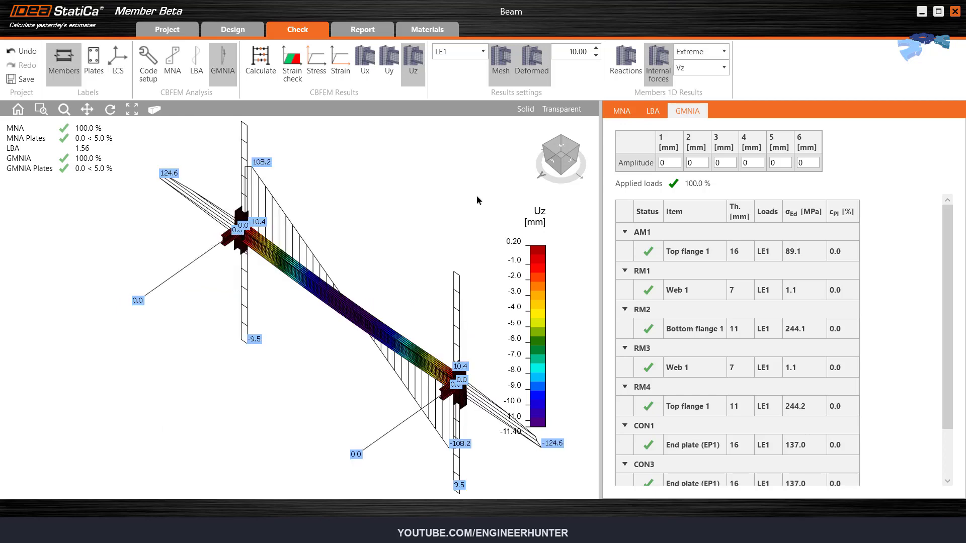
click(551, 157)
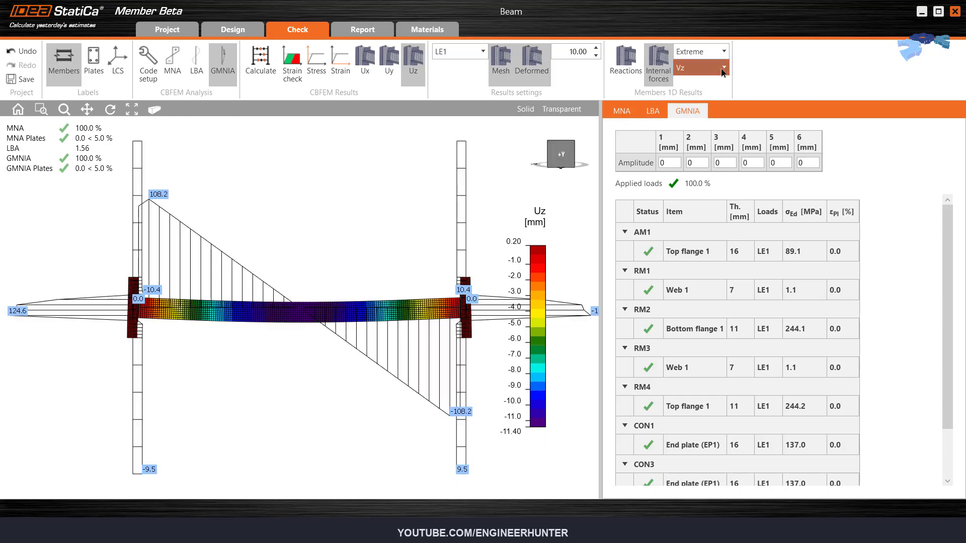
click(701, 67)
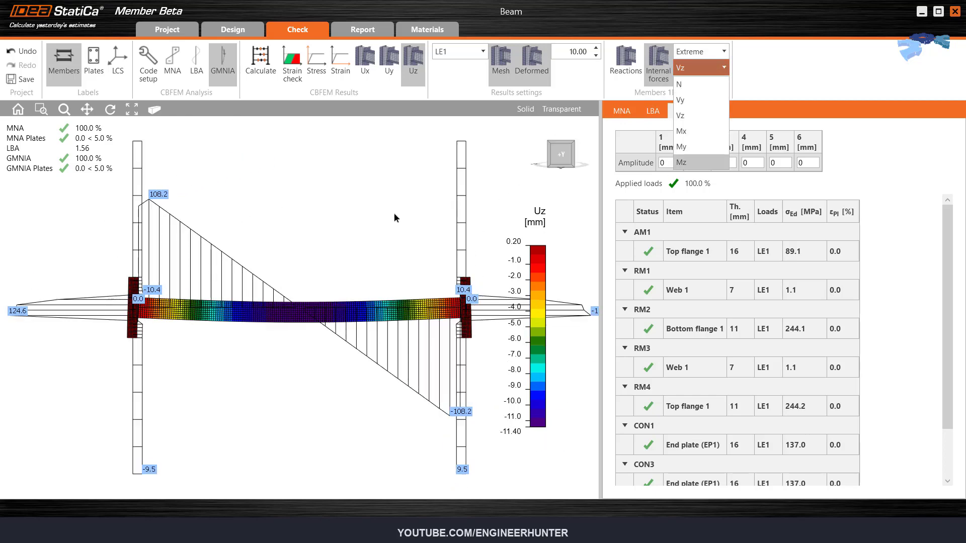
key(Return)
- Display the My bending moment diagram in the isometric view, then return to the member design
click(724, 68)
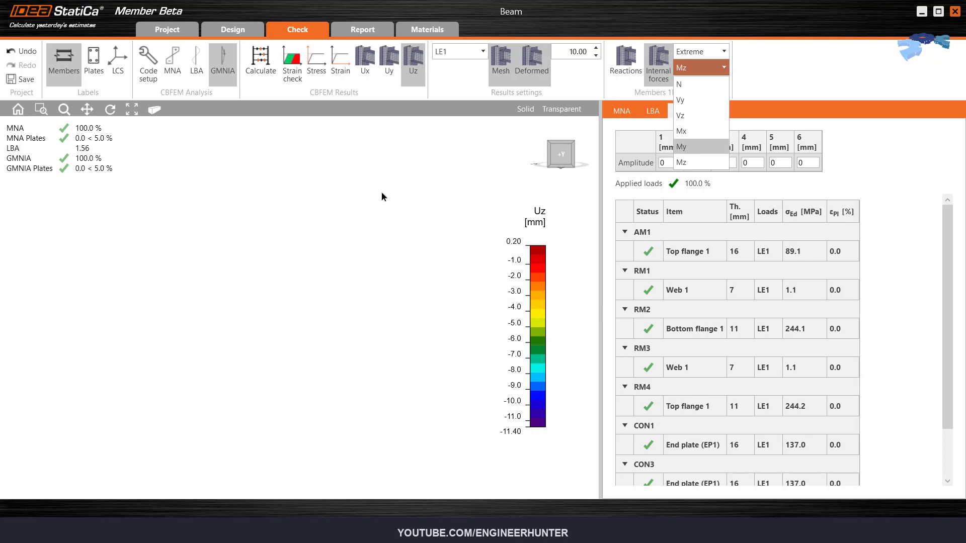
key(Return)
right_drag(420, 187, 449, 218)
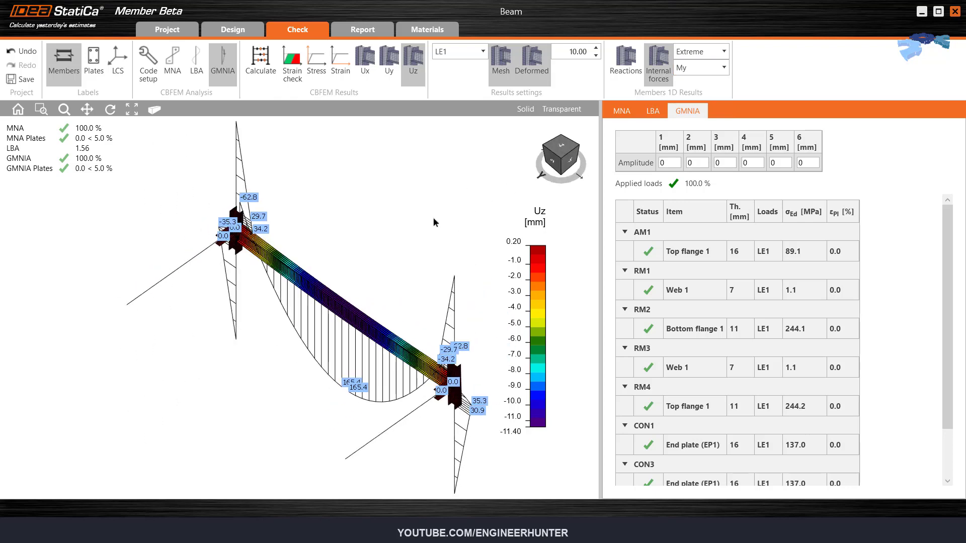
click(232, 29)
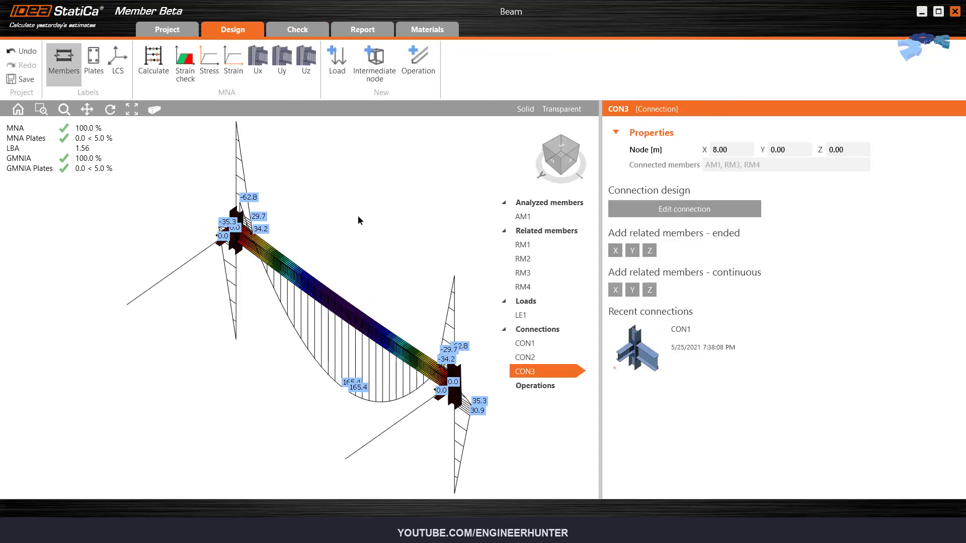